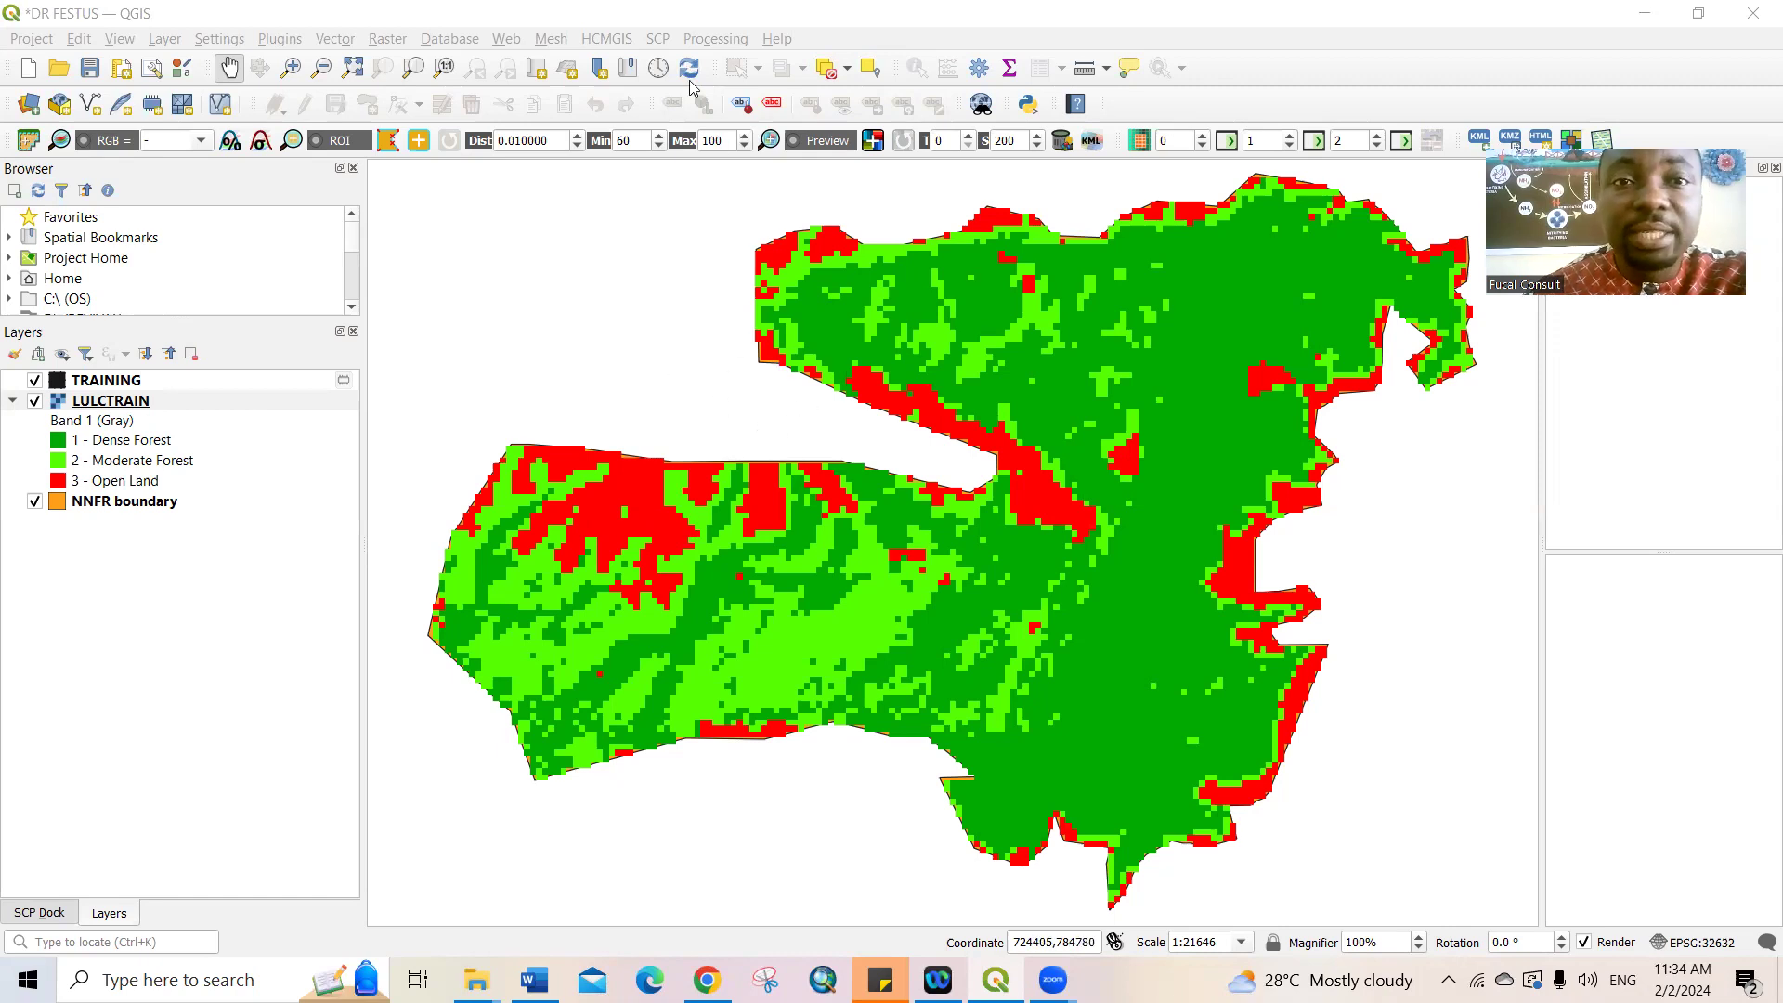
# Step: Look up the HCMGIS plugin in the plugin manager to check that it is installed and read its description
pyautogui.click(587, 21)
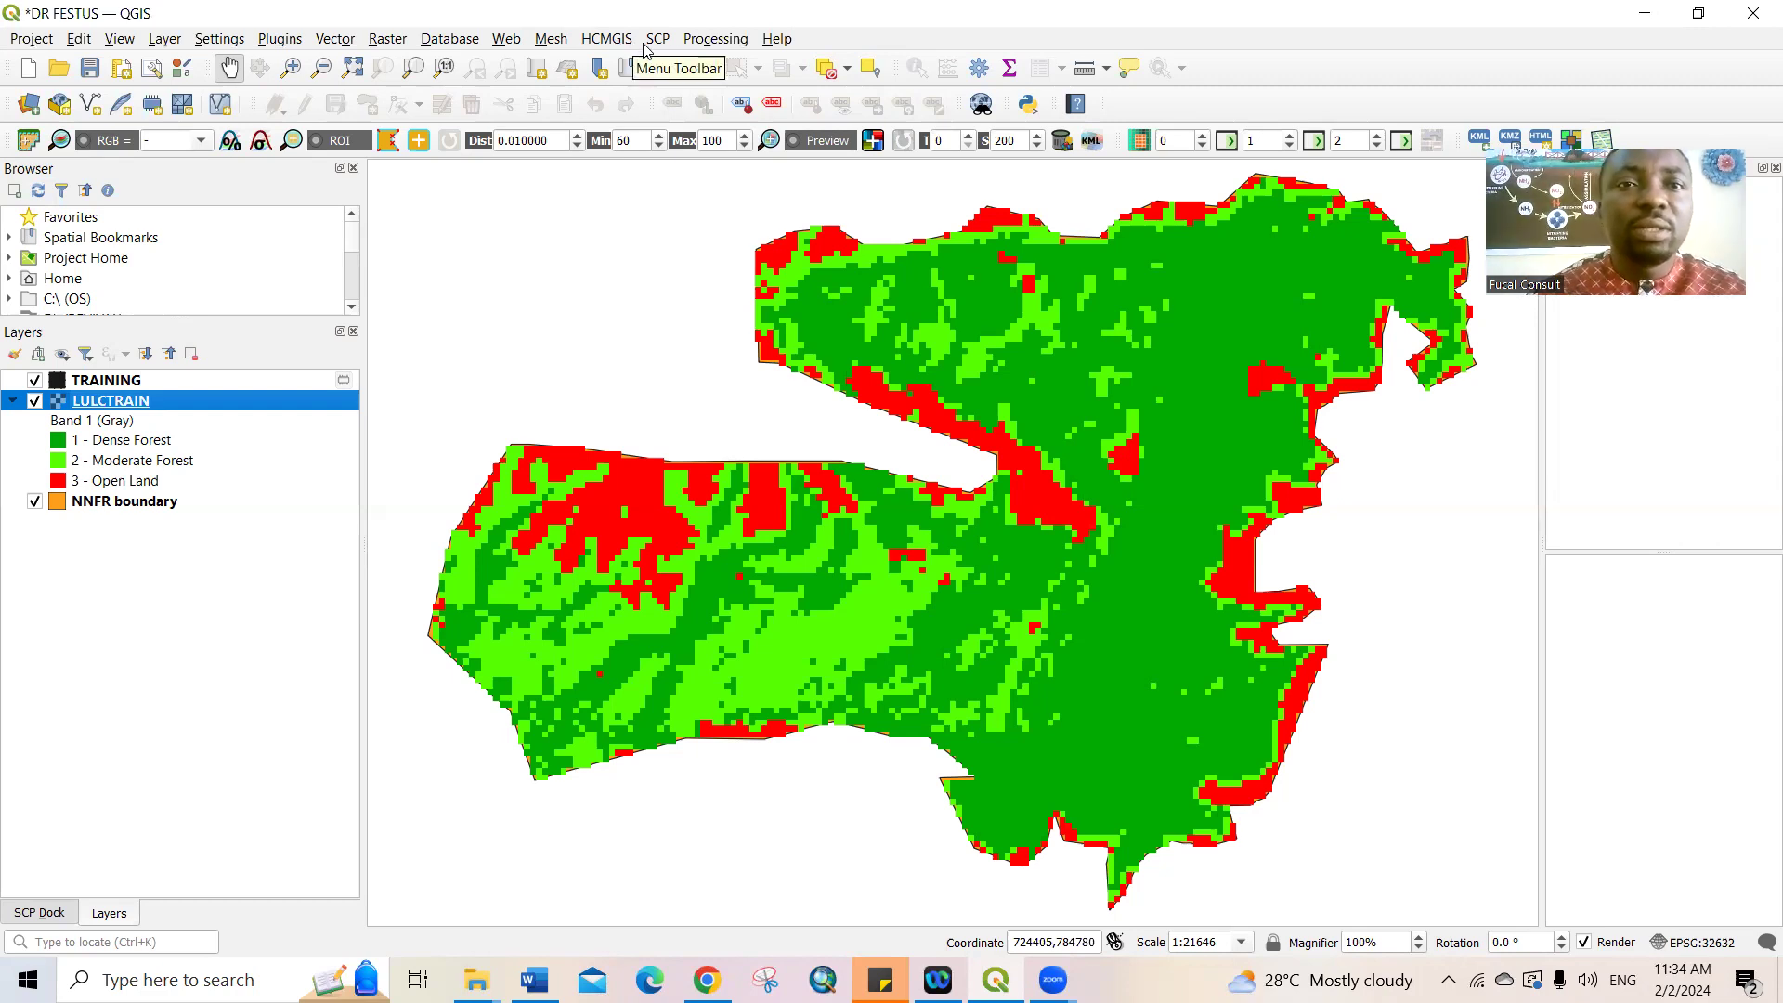
pyautogui.click(274, 39)
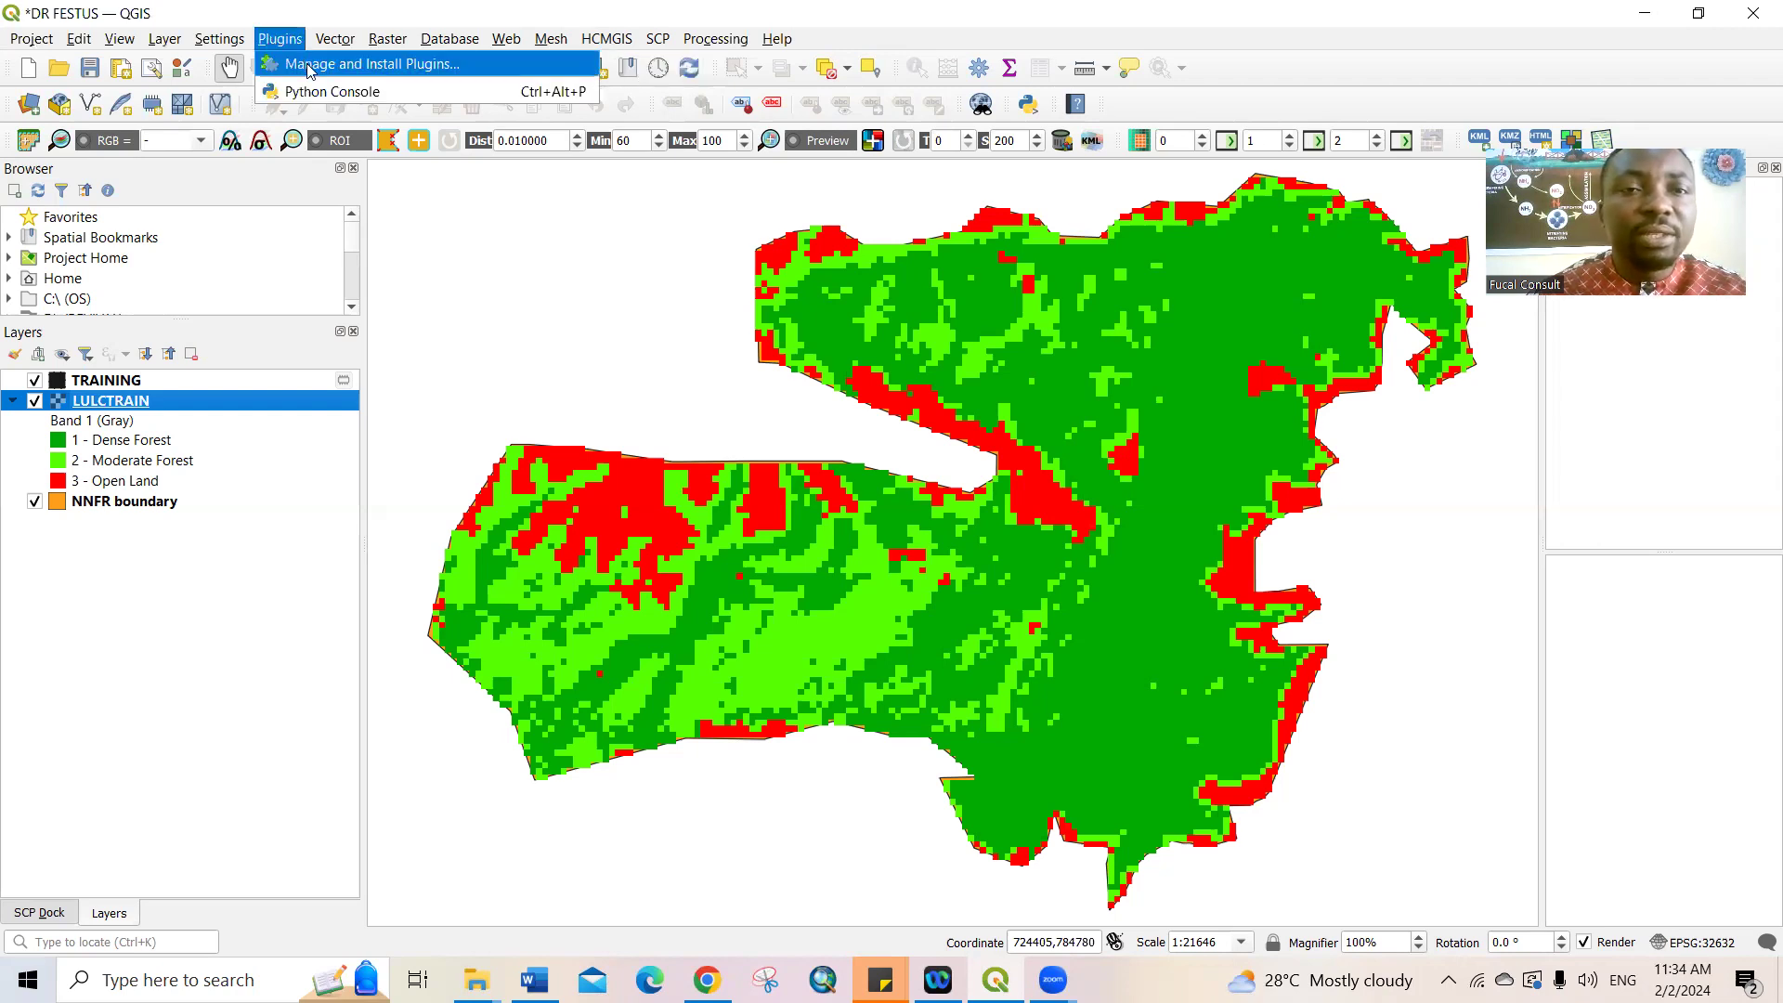
pyautogui.click(310, 65)
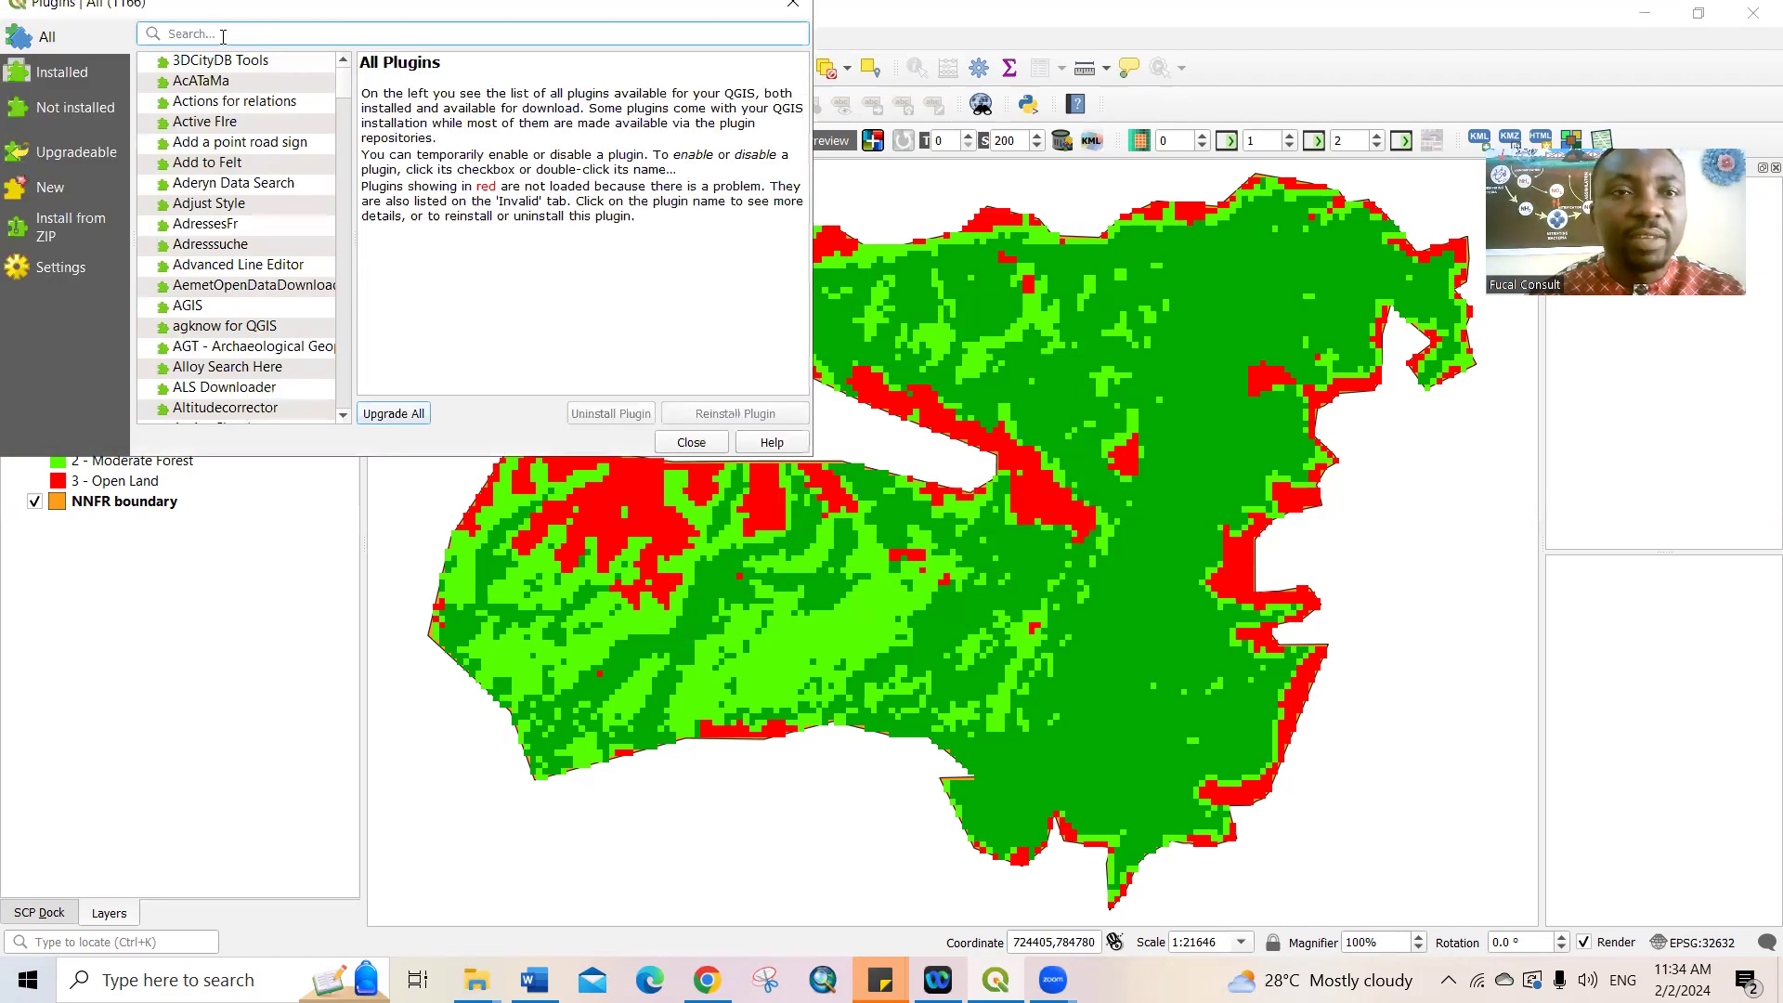
pyautogui.write('HCMGIS')
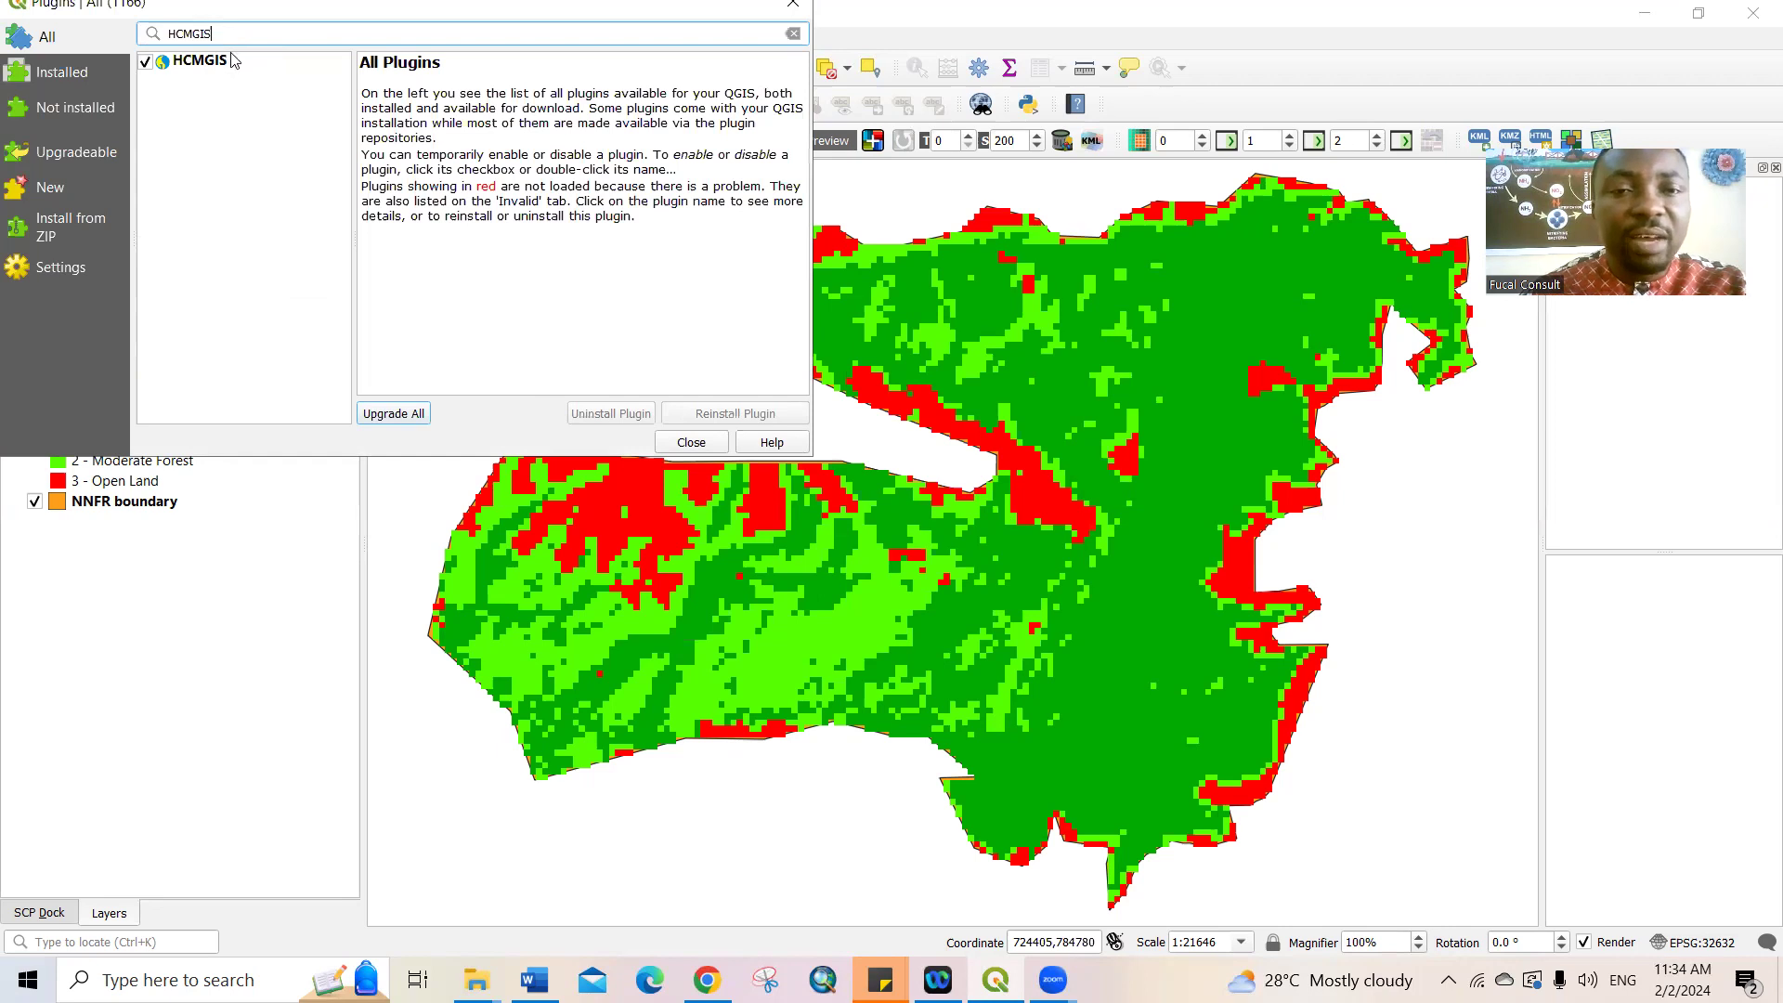
pyautogui.click(200, 62)
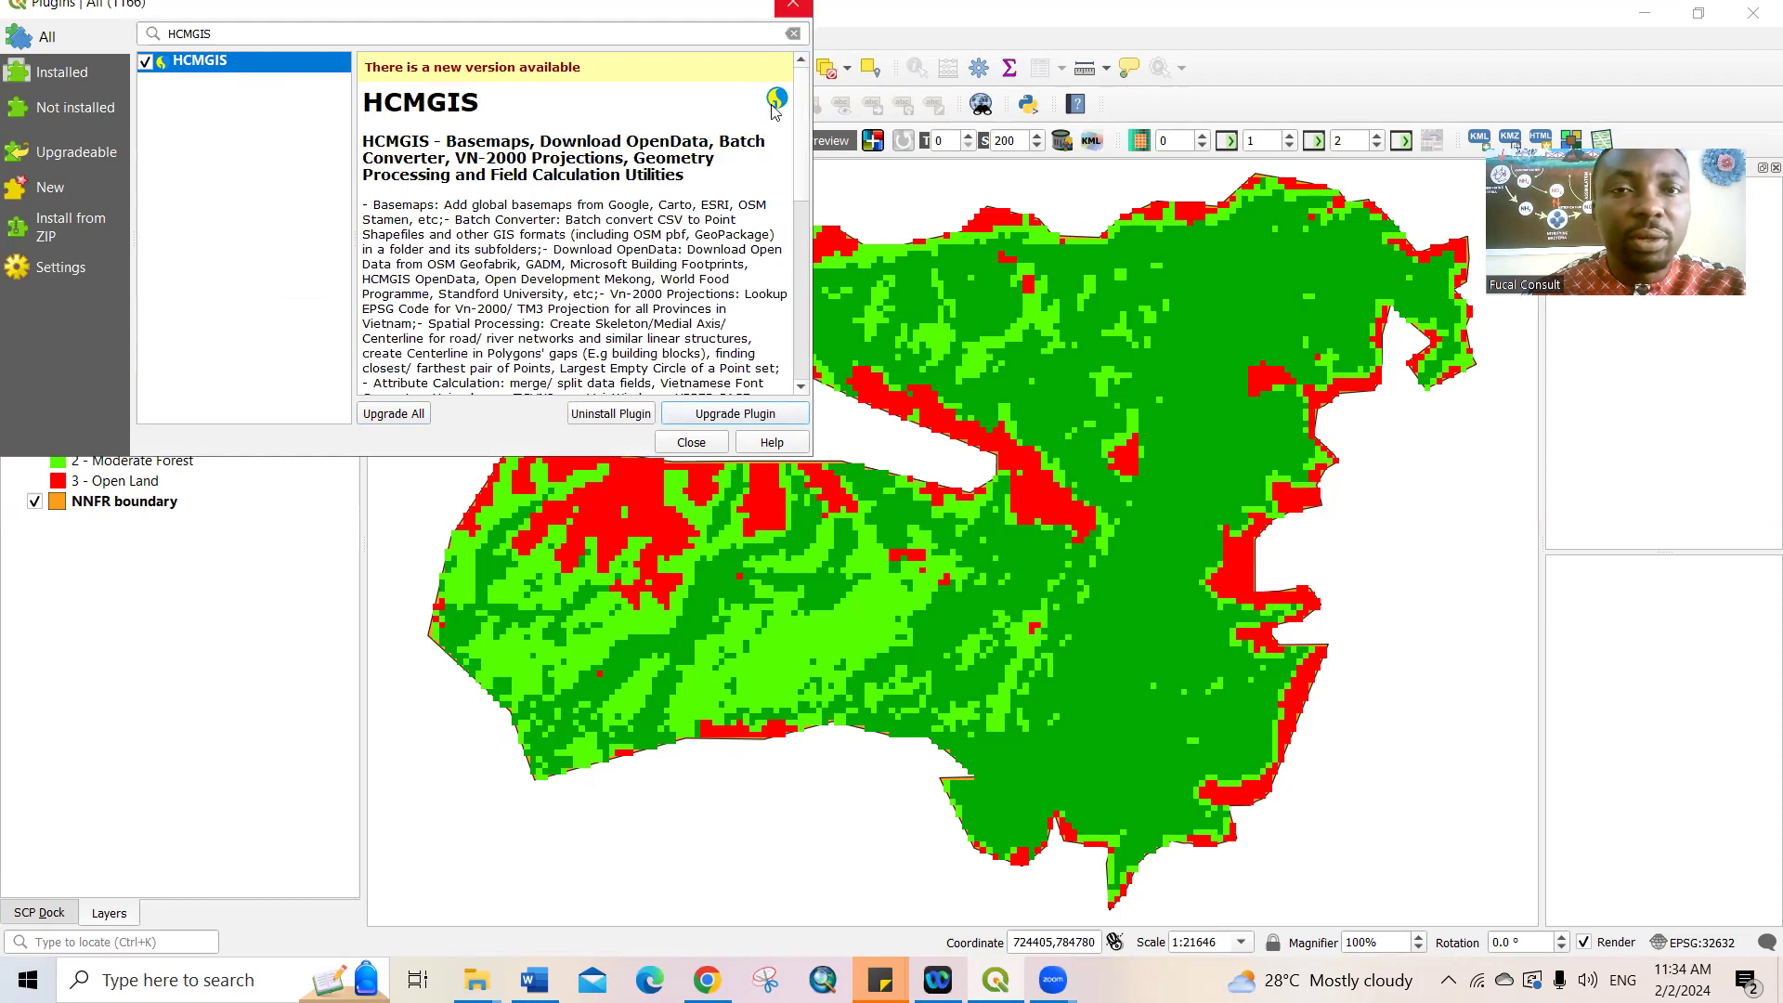
pyautogui.click(789, 7)
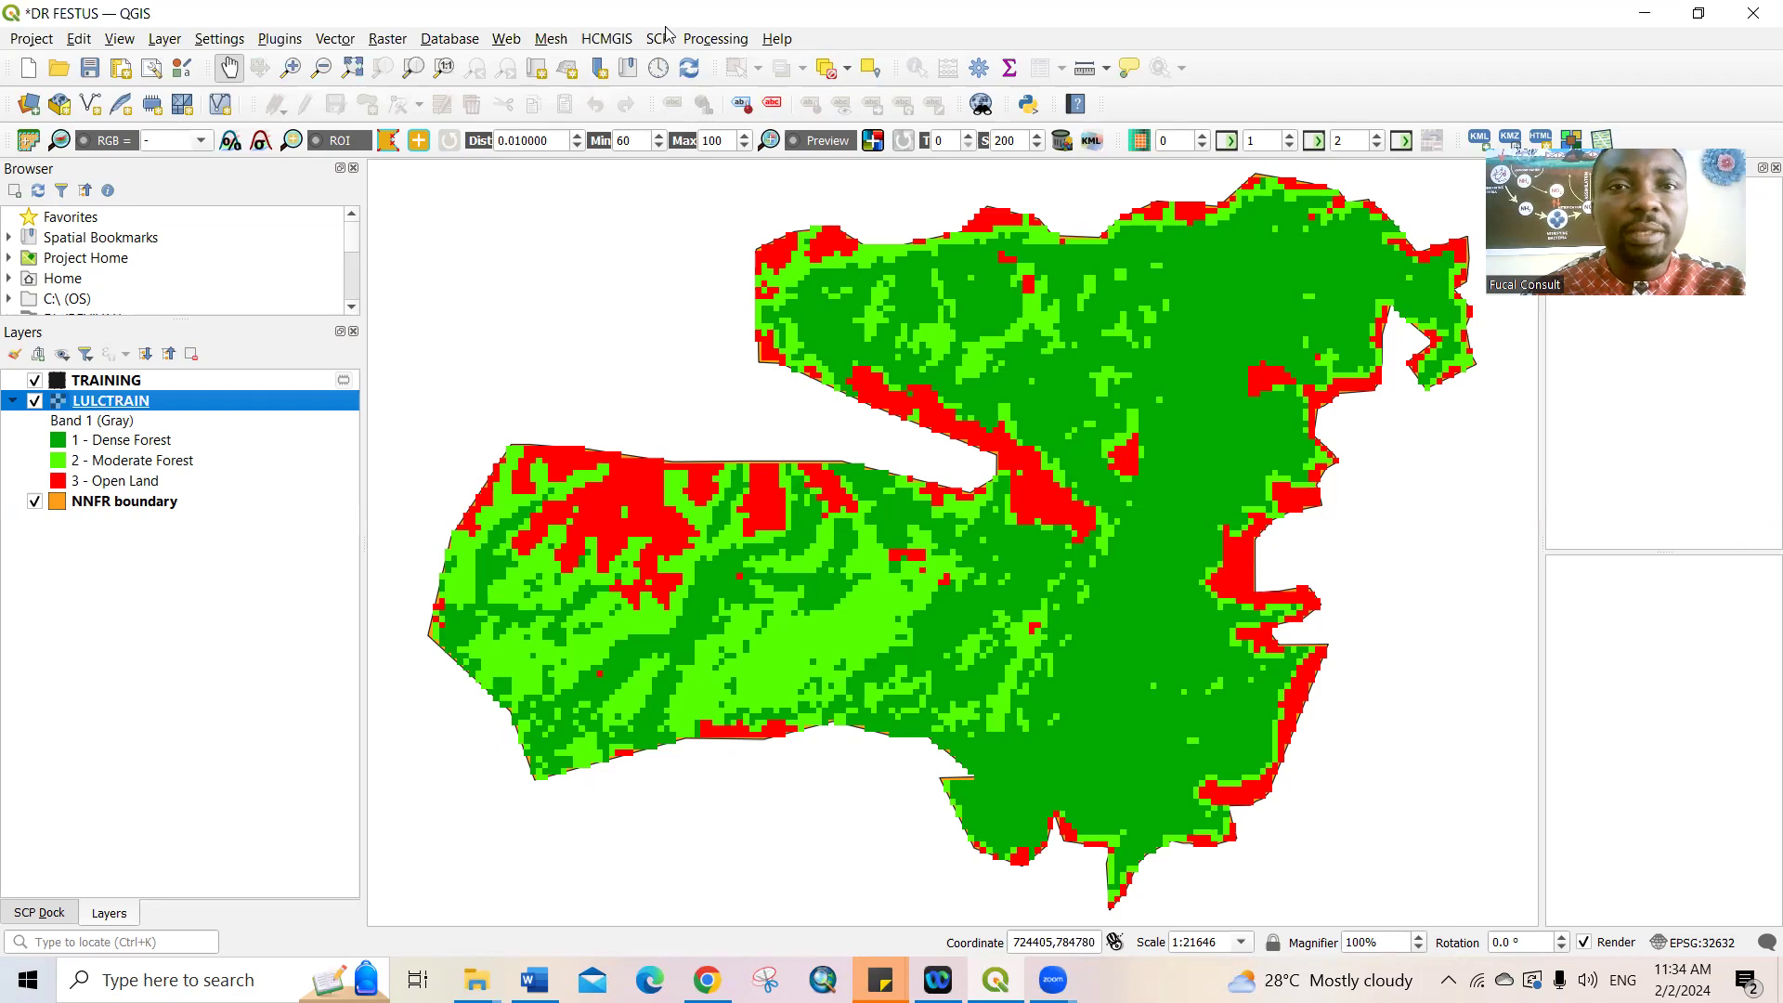
# Step: Add the Google Satellite basemap from HCMGIS and place the LULCTRAIN layer above it in the layer order
pyautogui.click(606, 41)
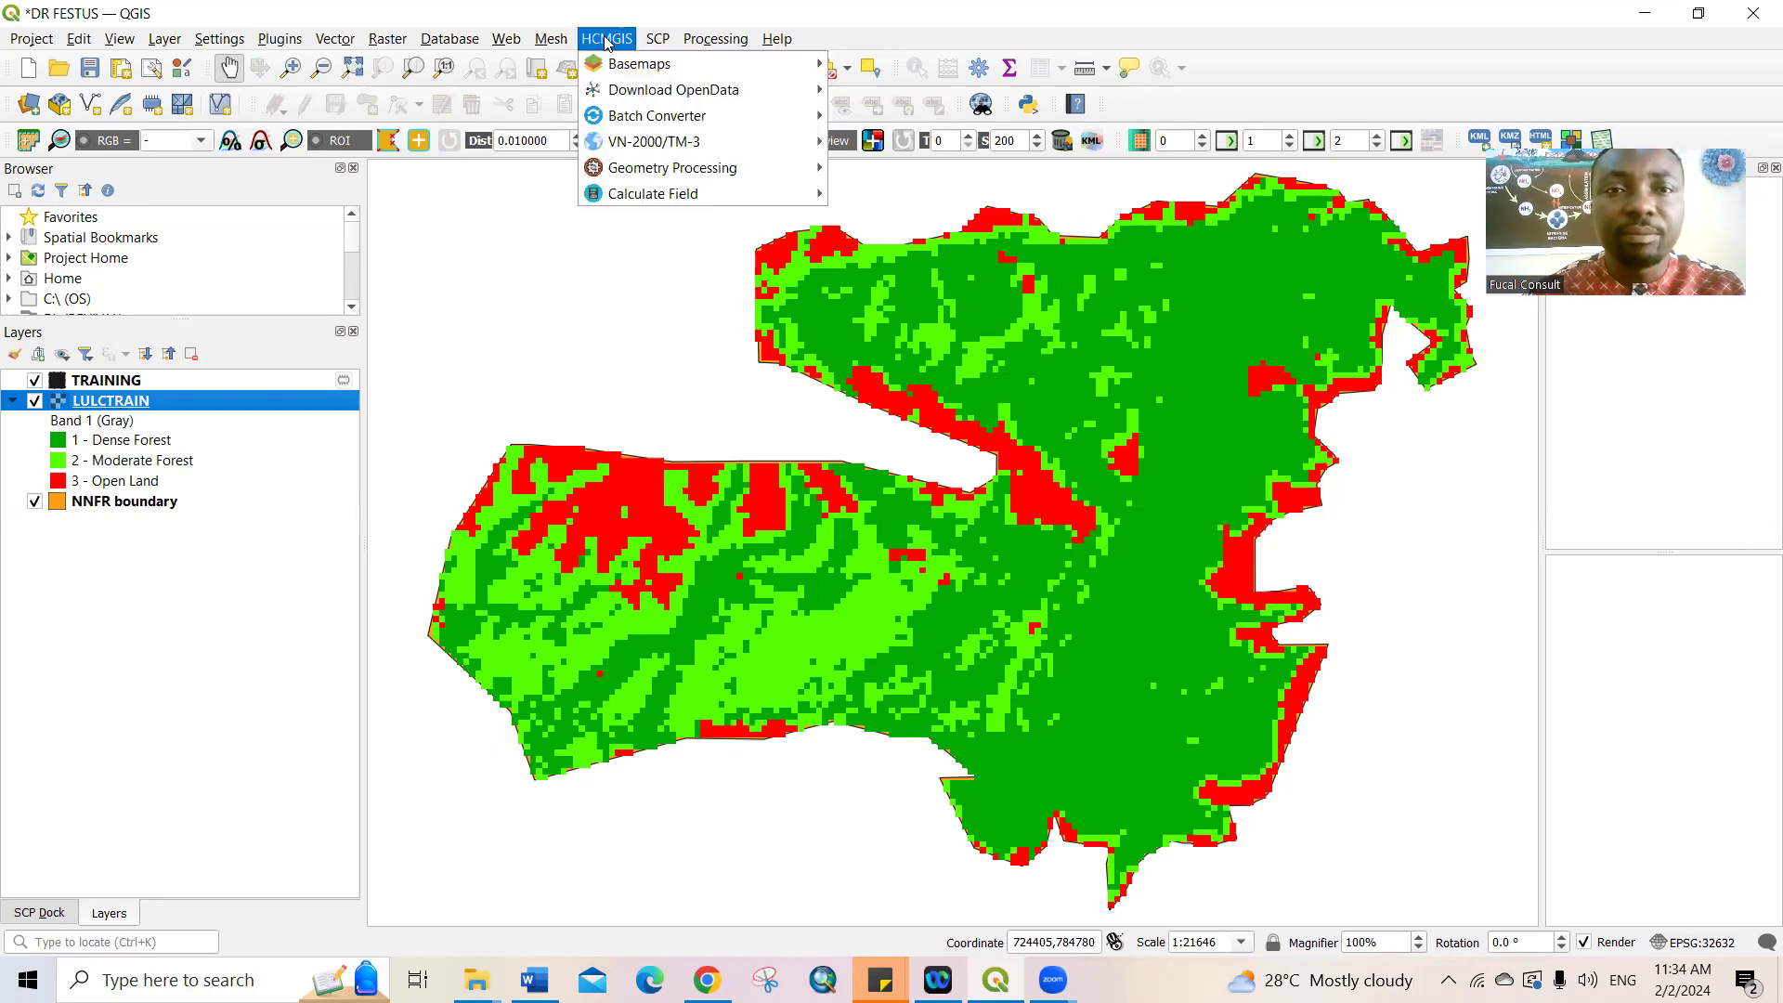
pyautogui.moveTo(602, 65)
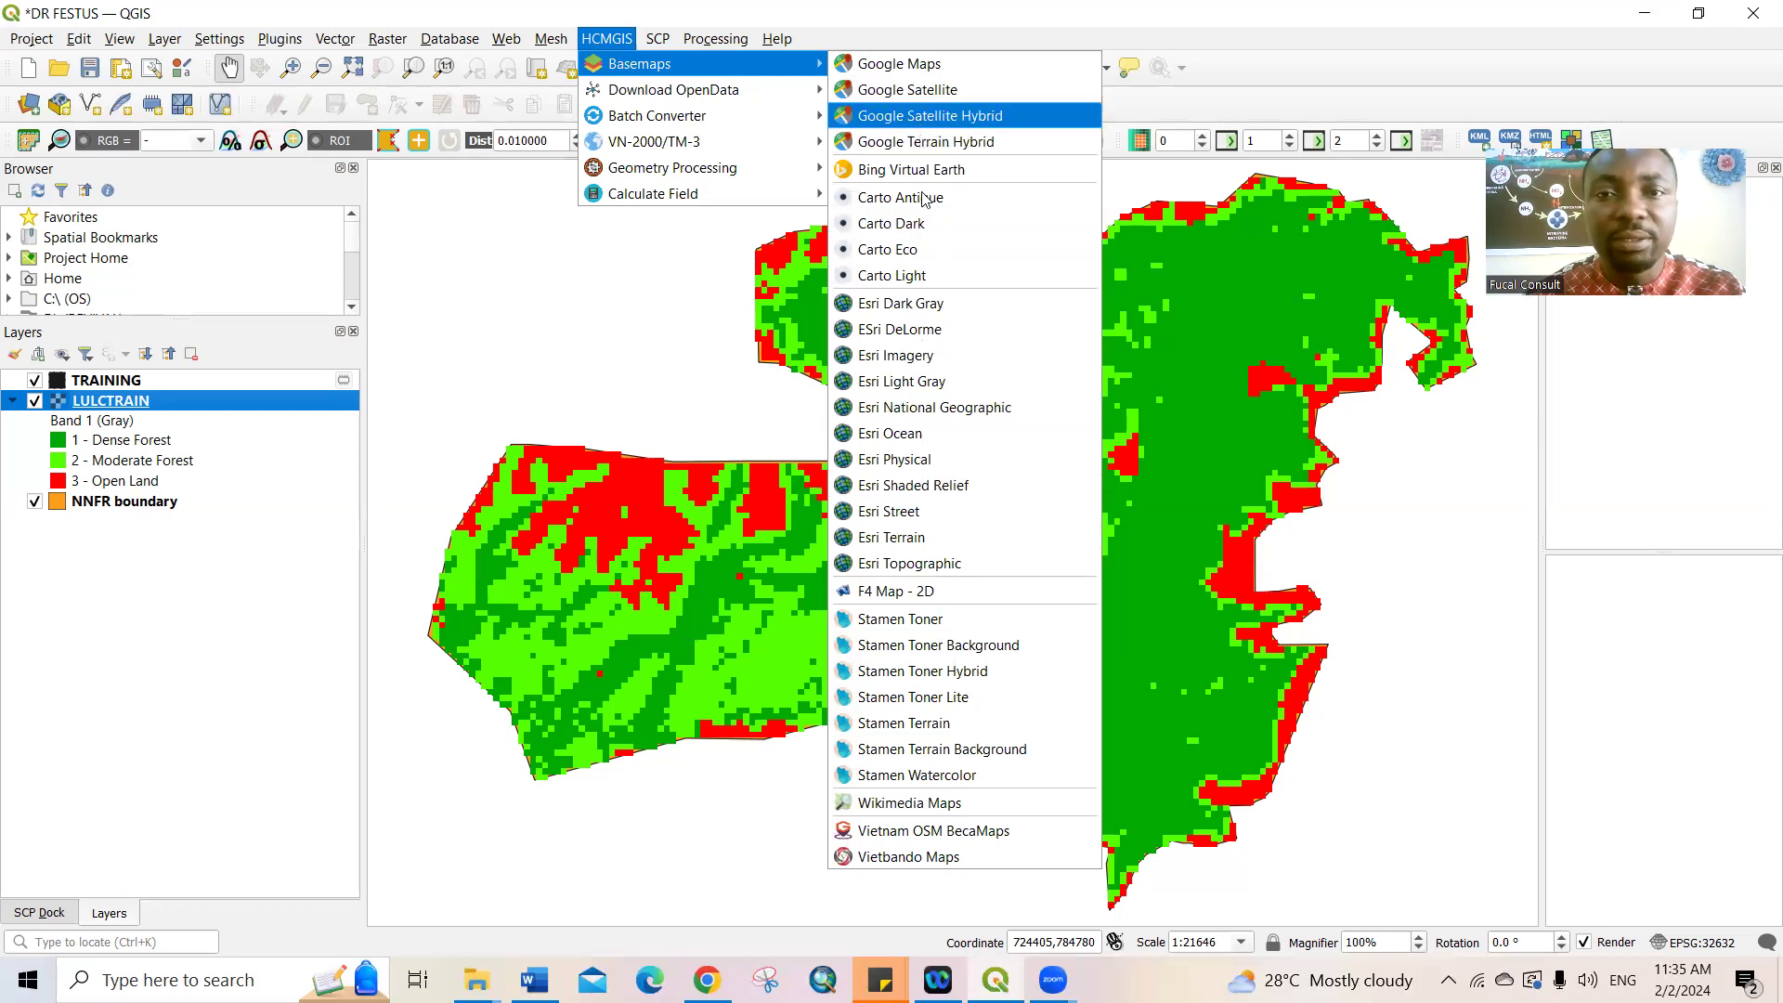
pyautogui.click(909, 91)
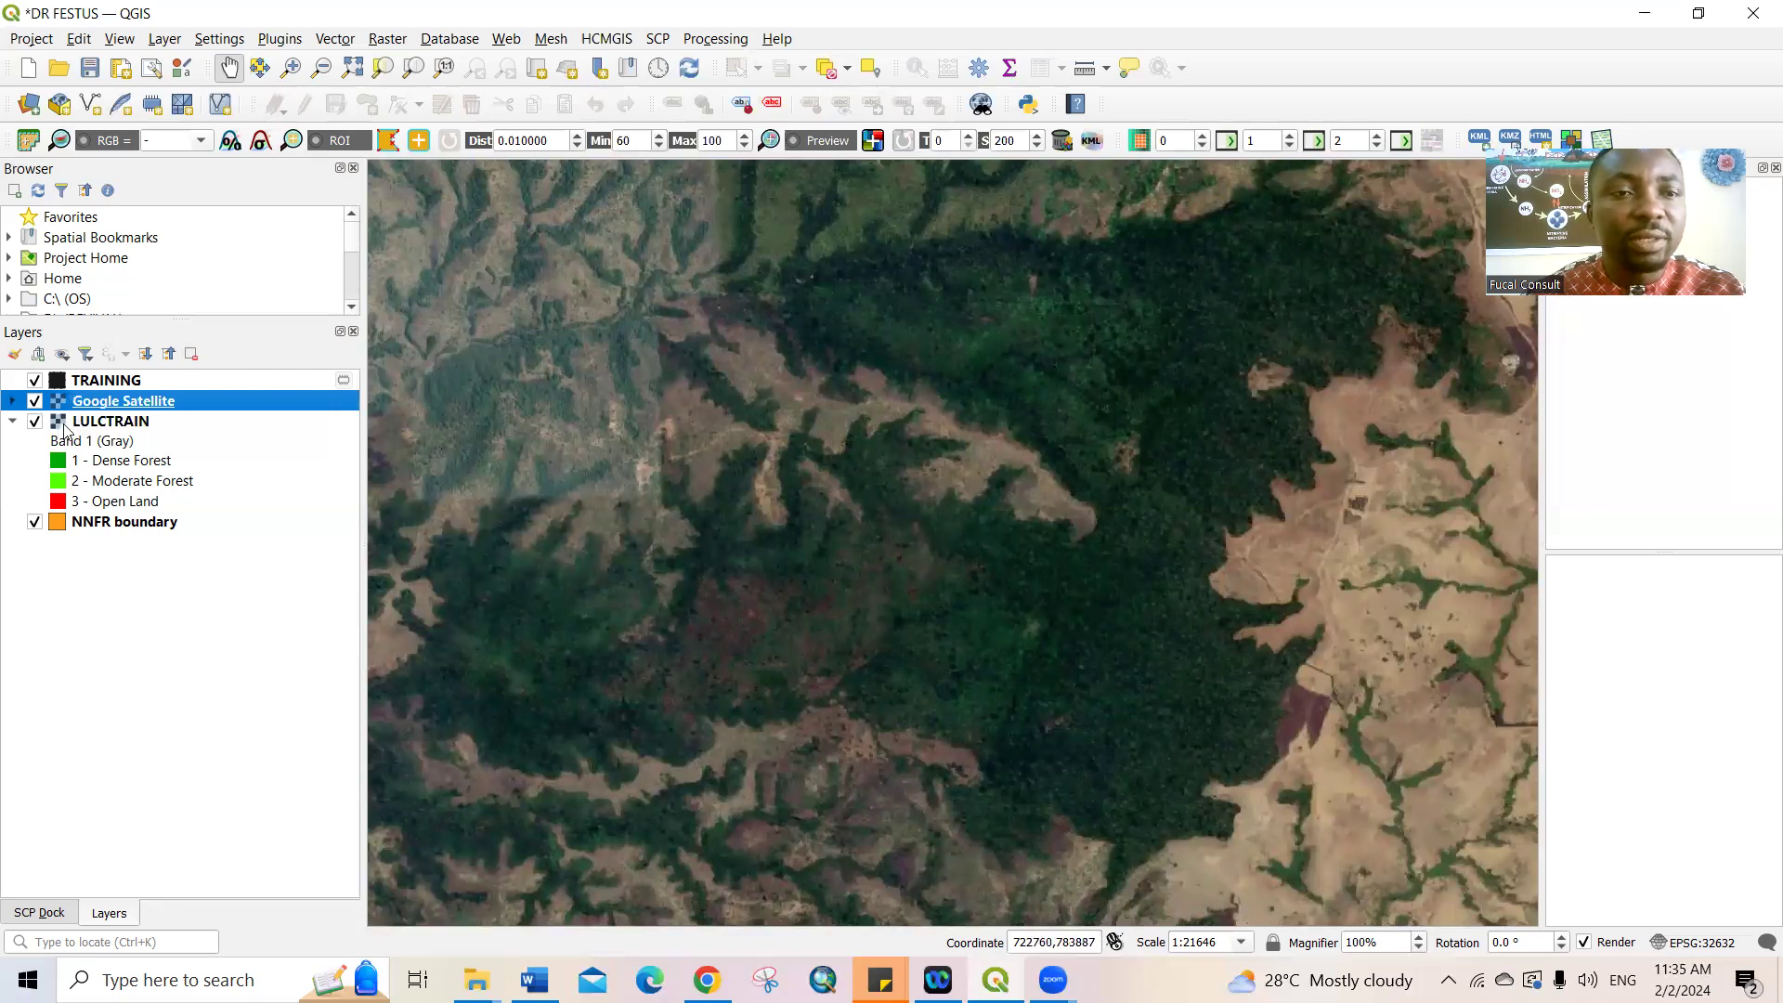
pyautogui.moveTo(76, 420); pyautogui.dragTo(65, 397)
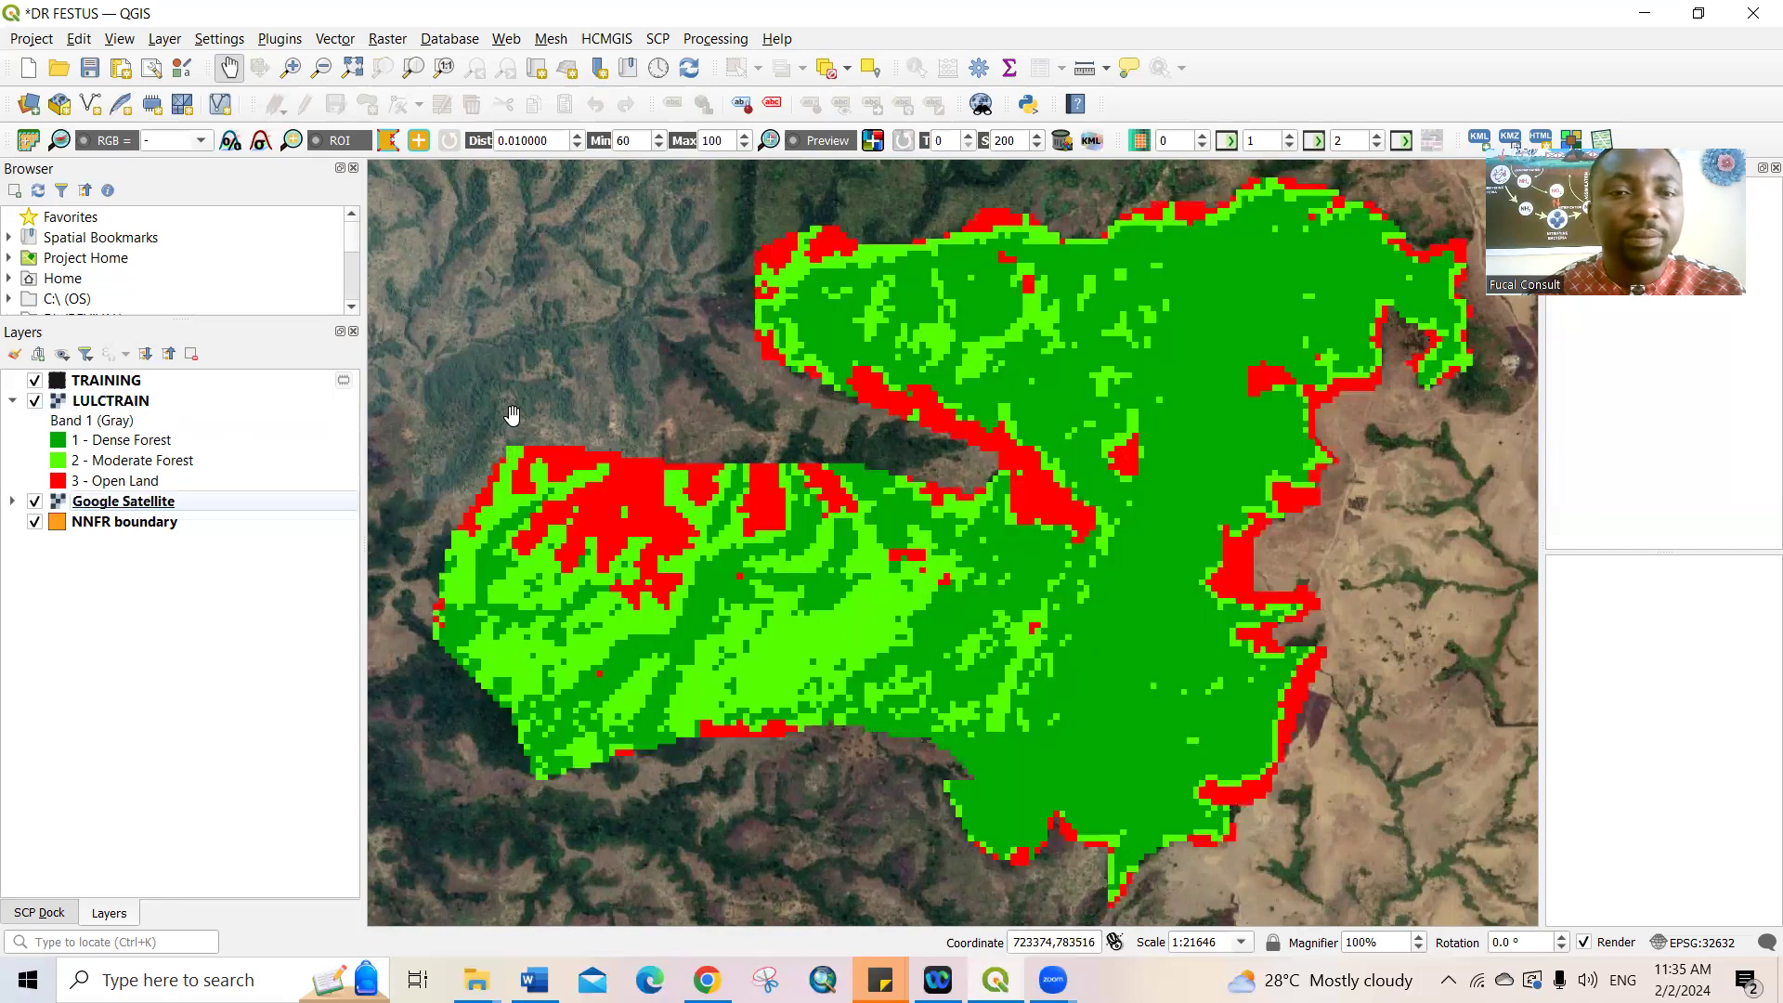
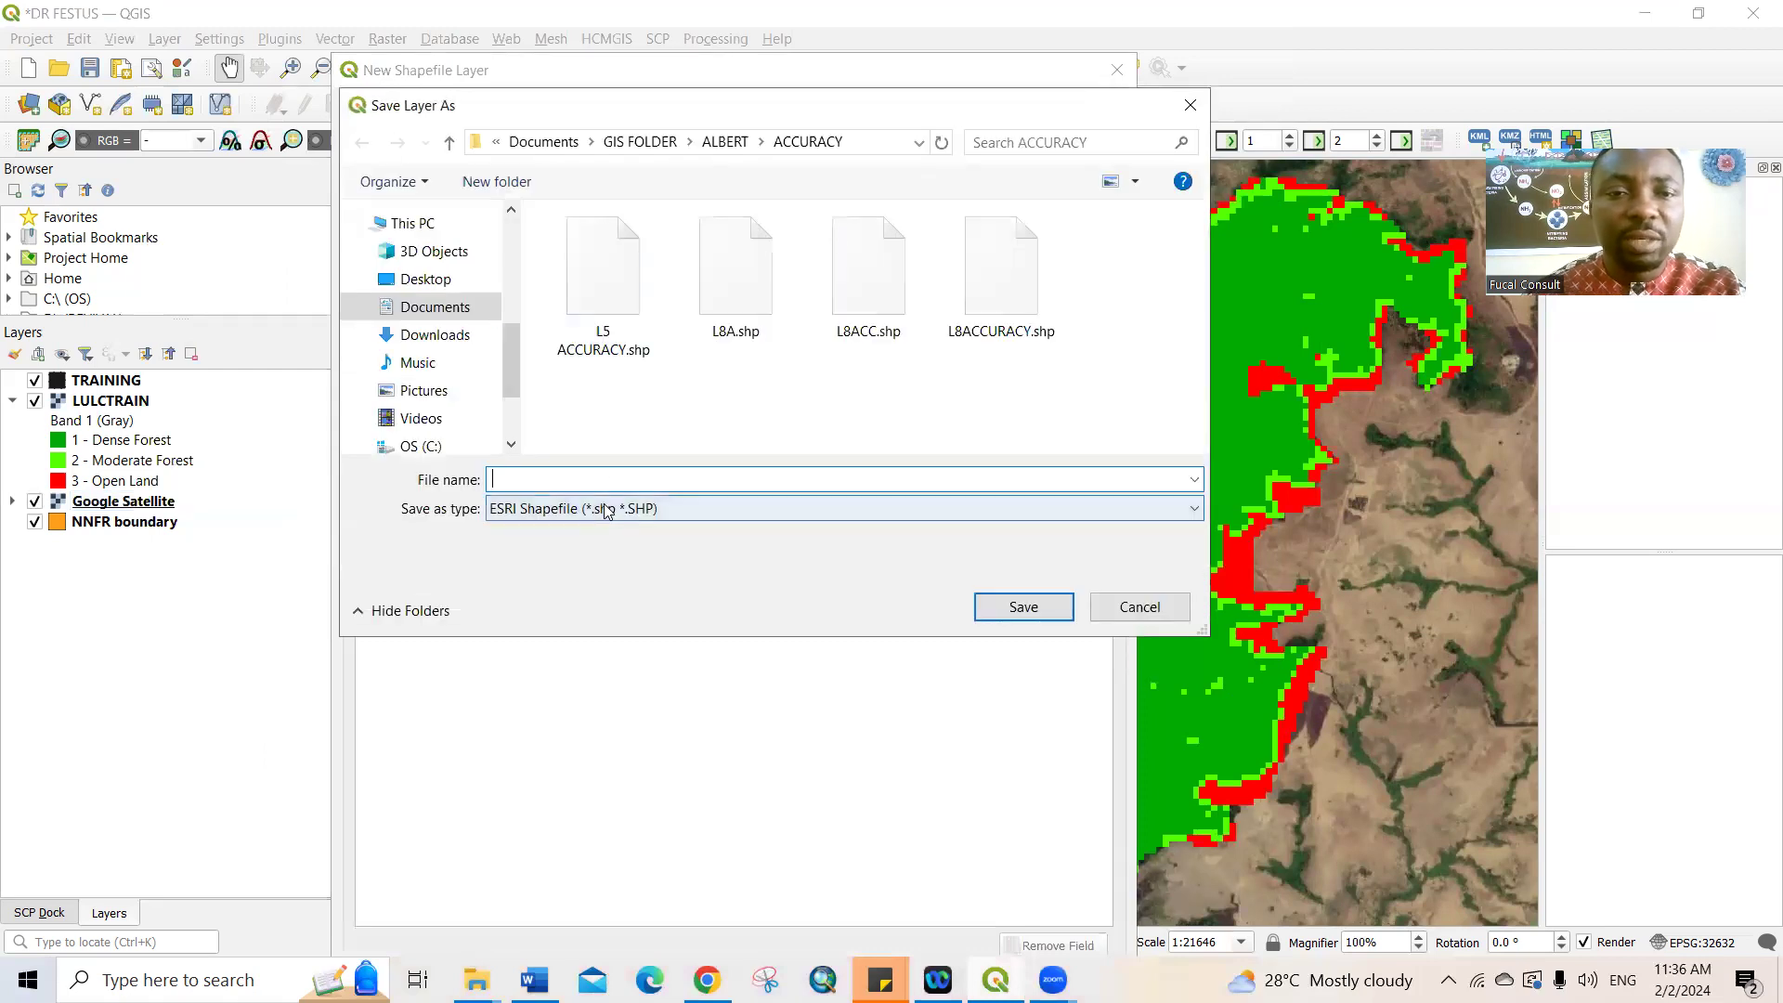
# Step: Name the new shapefile L5TRA in the ACCURACY folder and set its geometry type to Polygon
pyautogui.write('L')
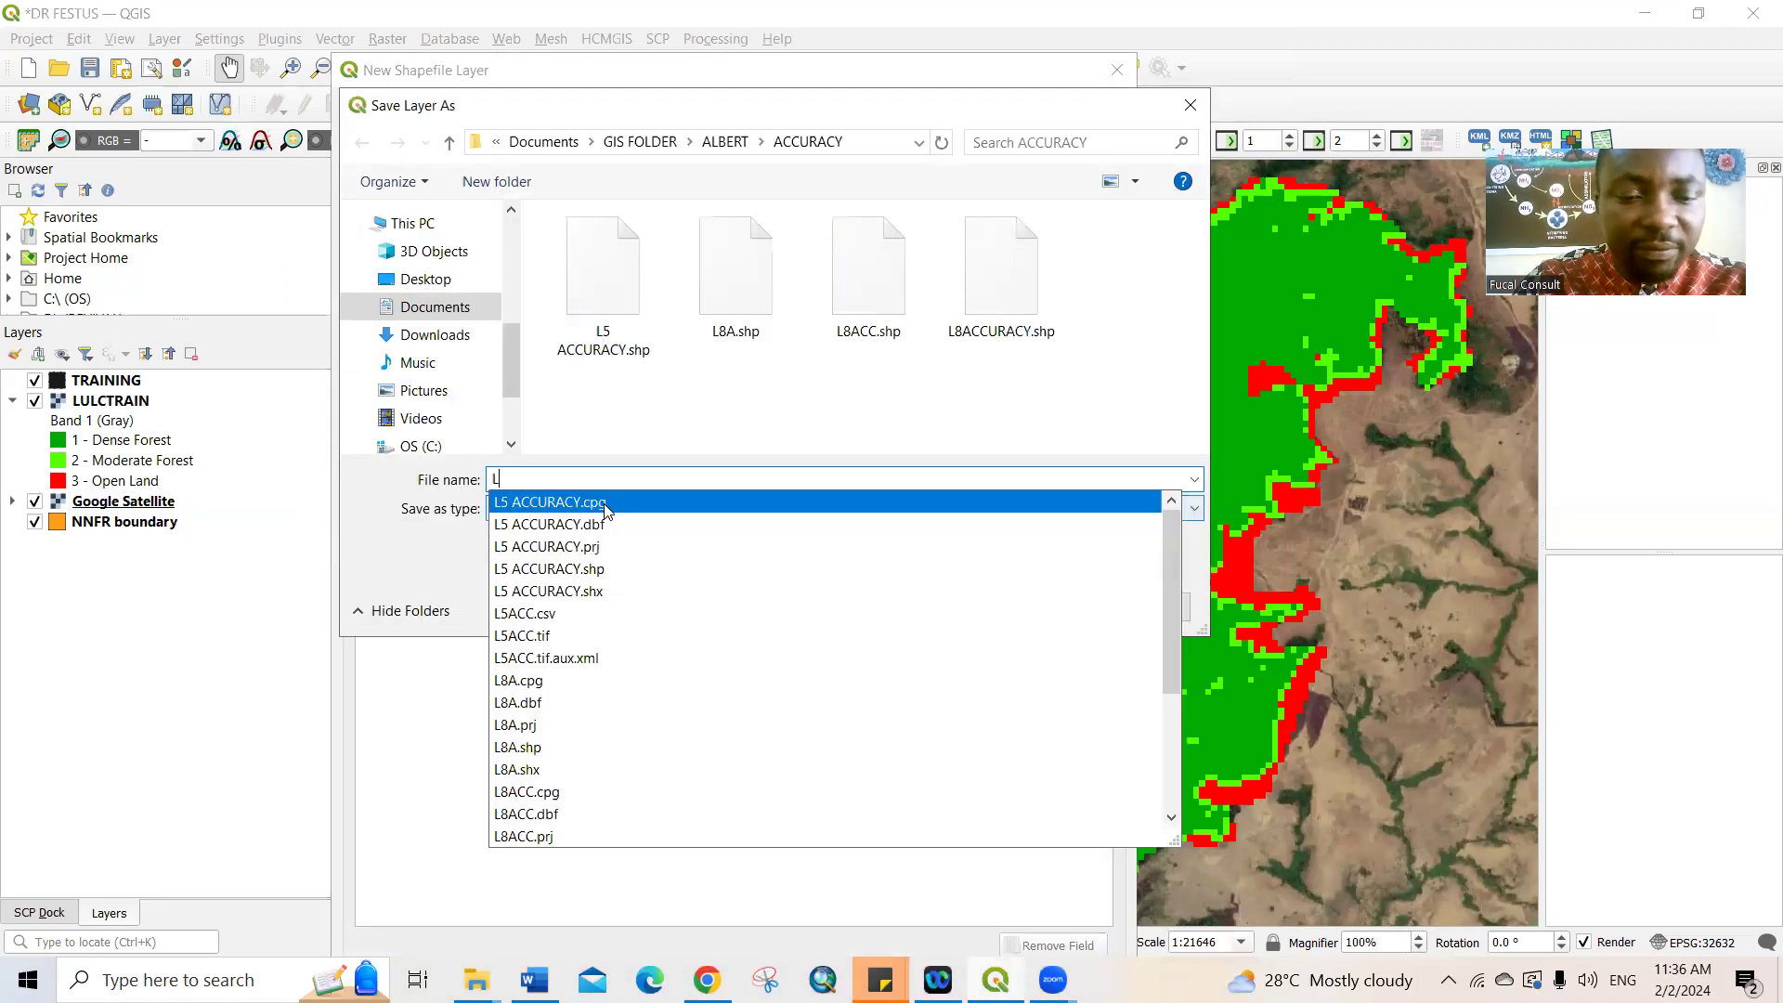
pyautogui.write('5')
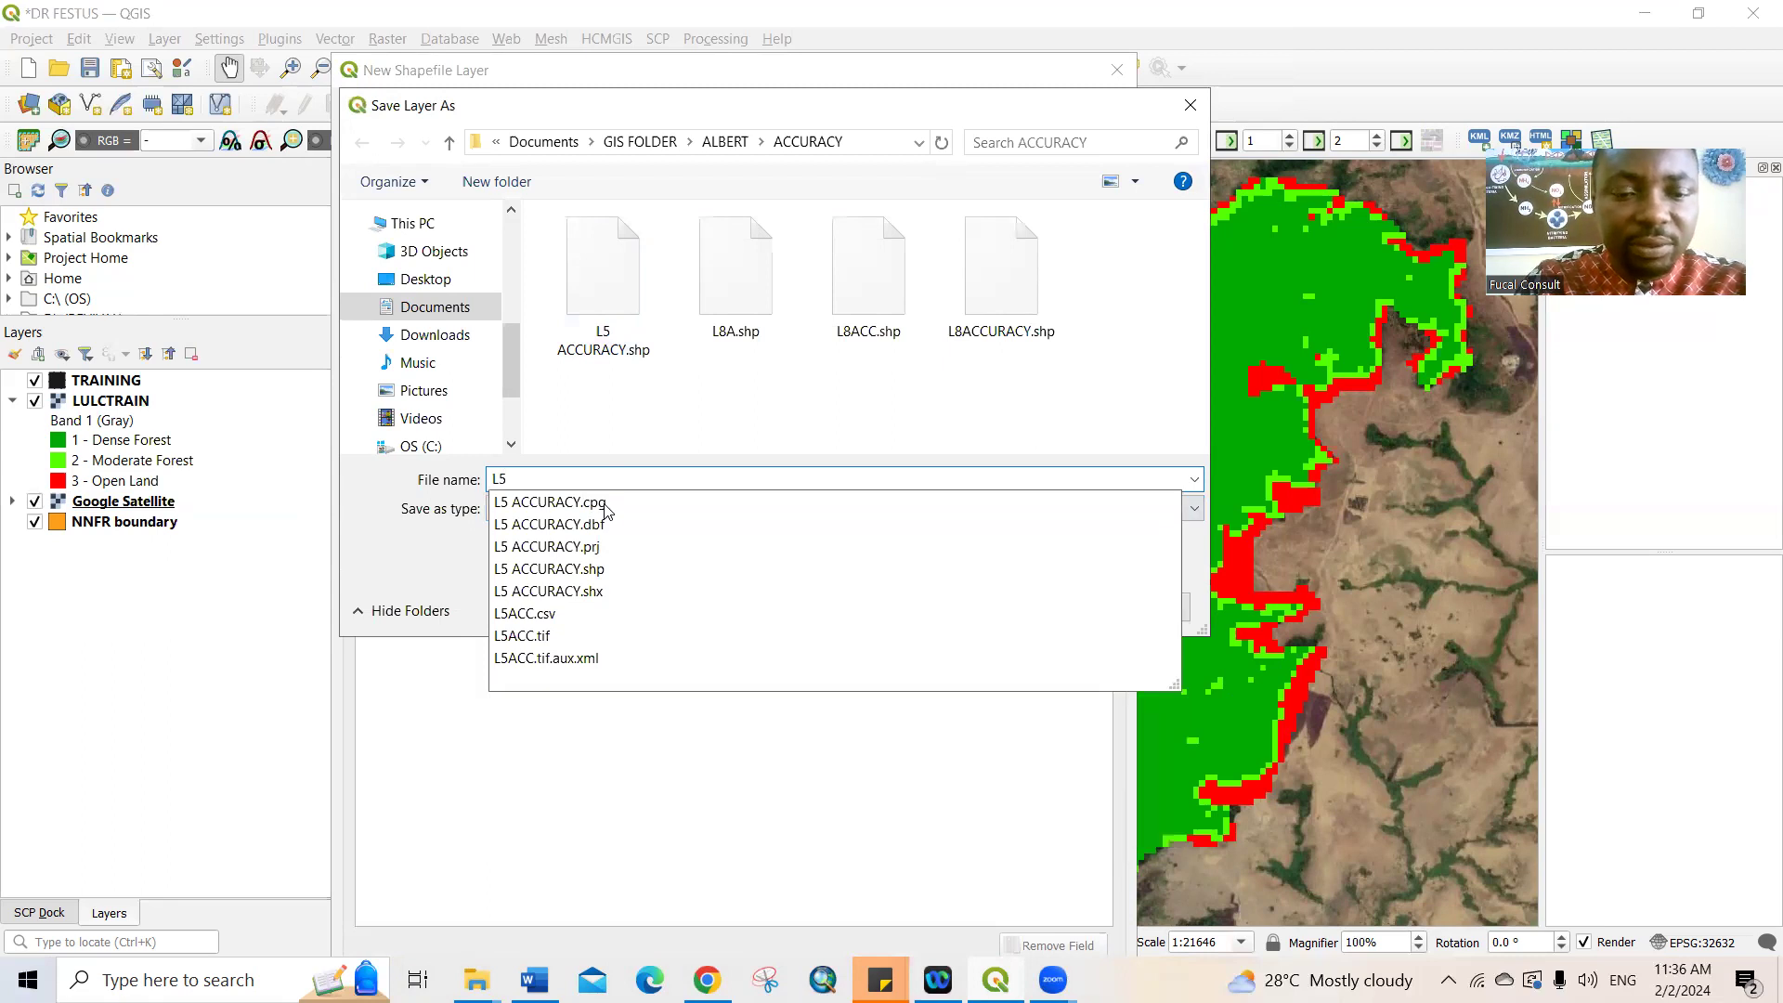
pyautogui.write('TRA')
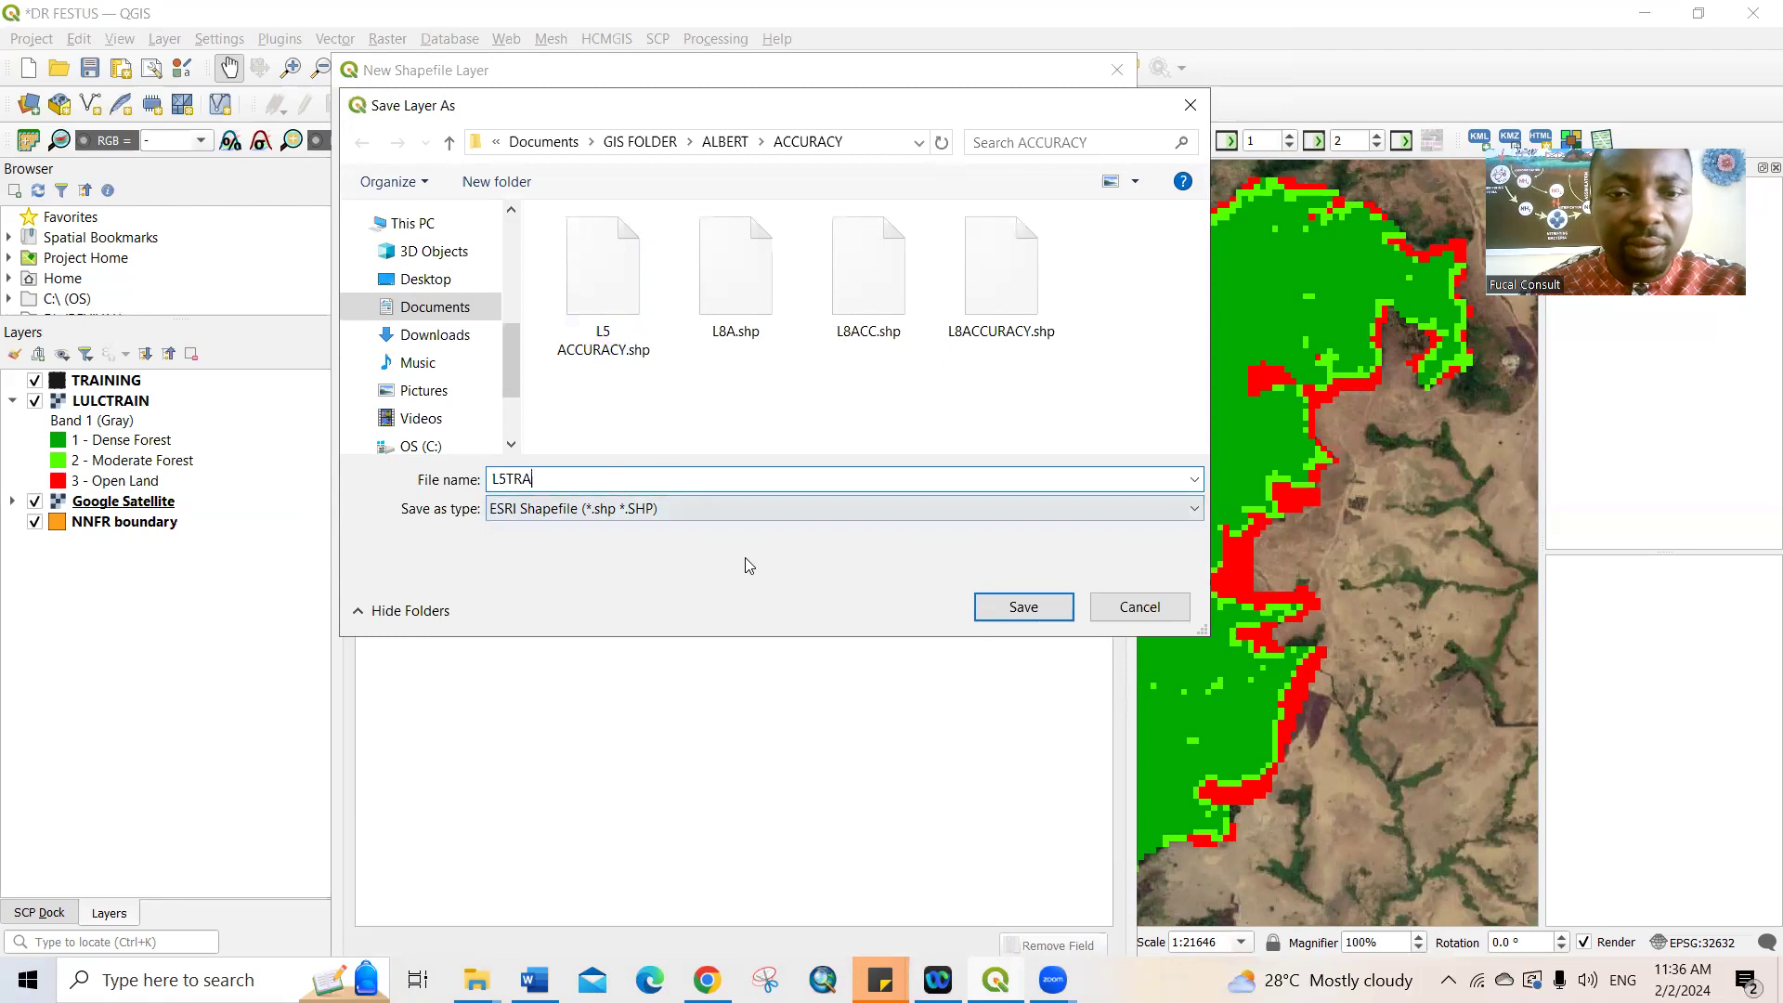
pyautogui.click(1022, 608)
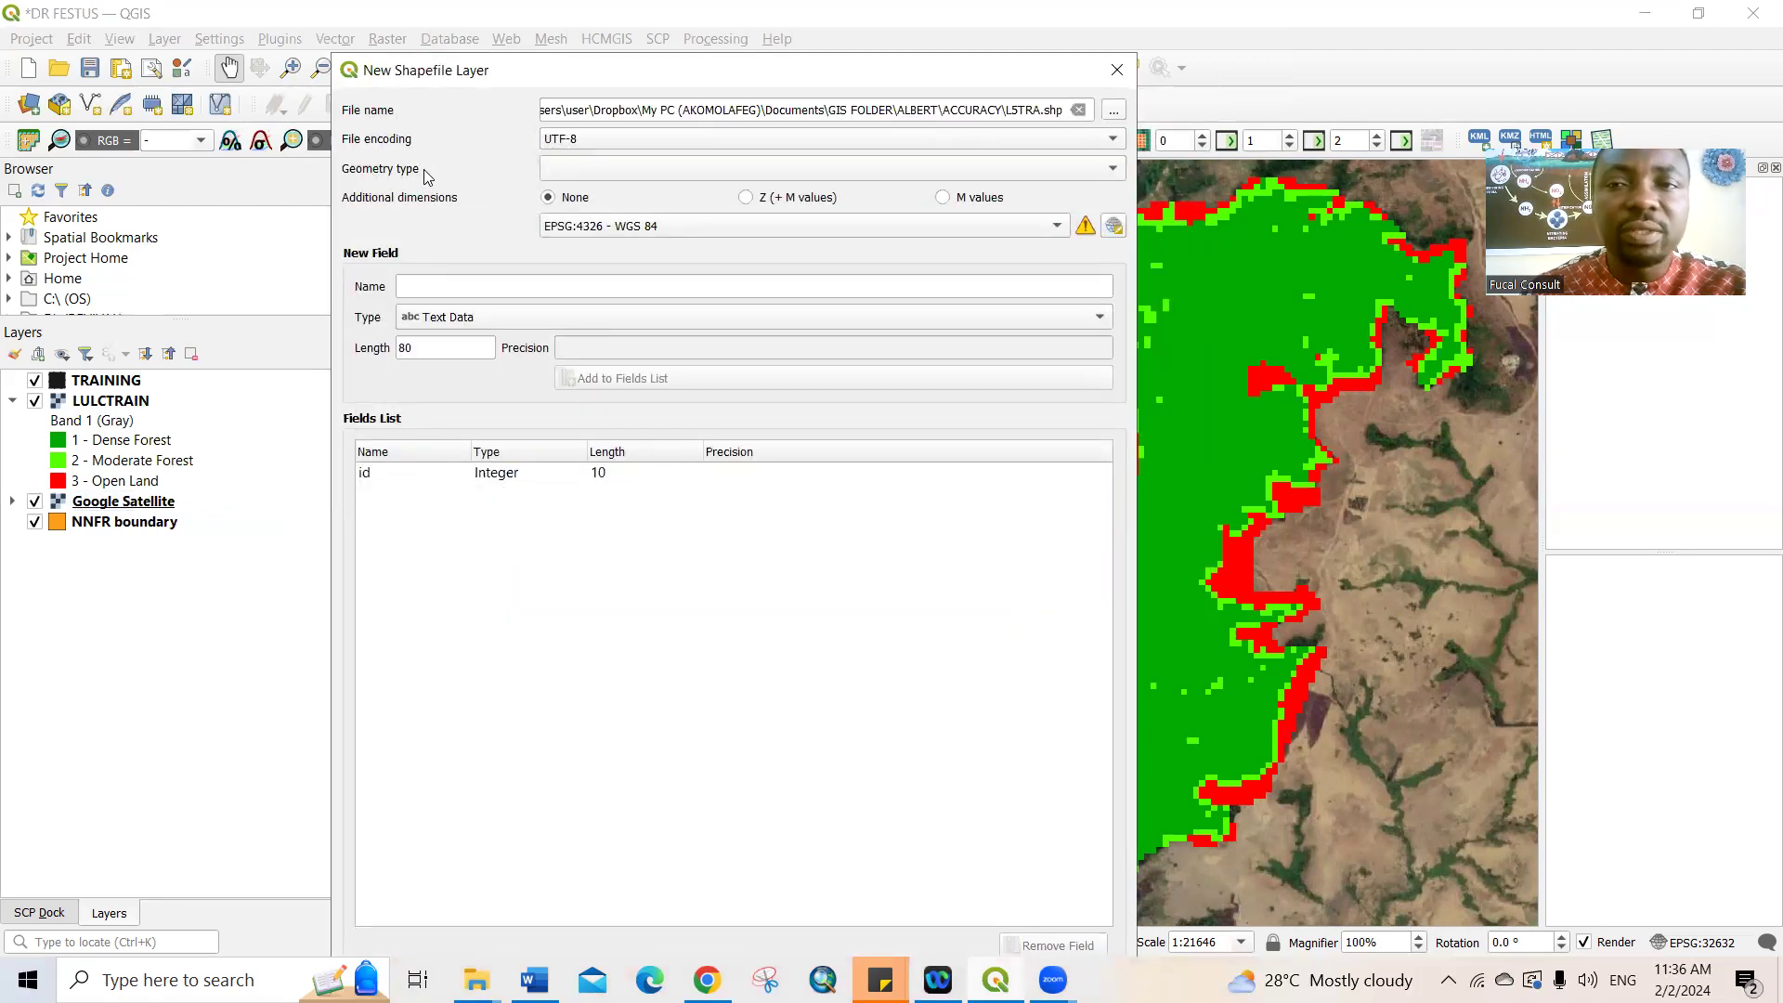
pyautogui.click(611, 176)
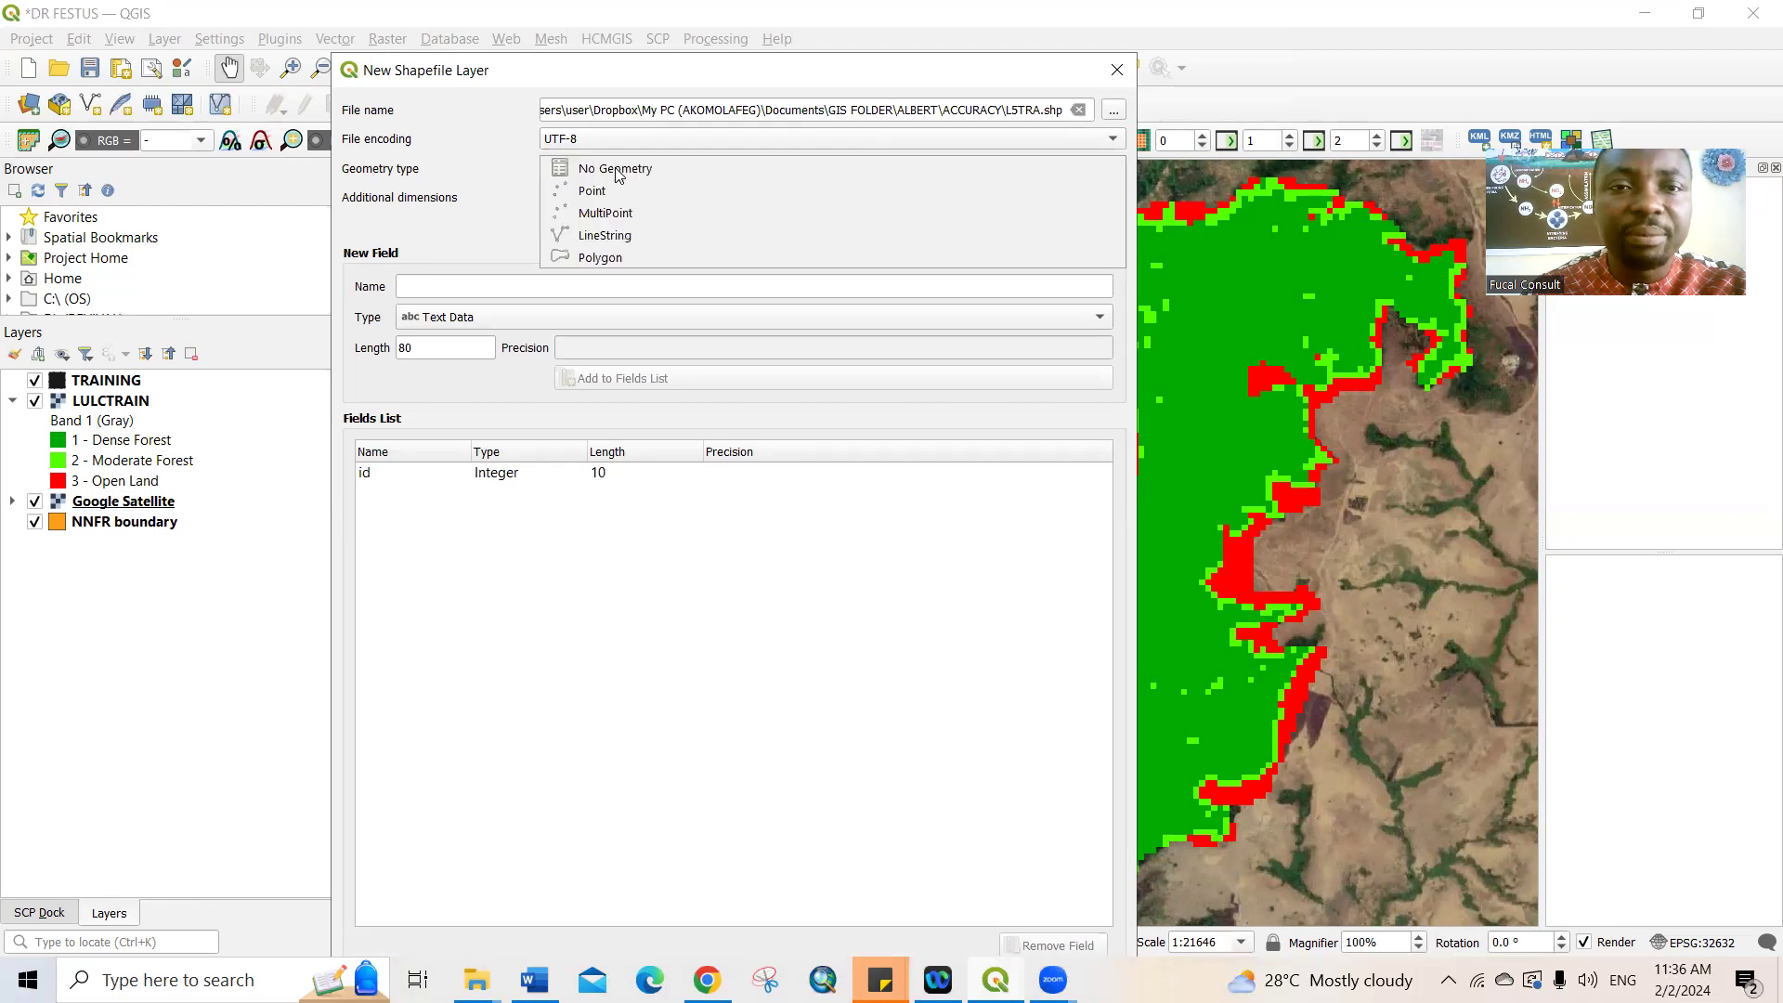
pyautogui.click(603, 257)
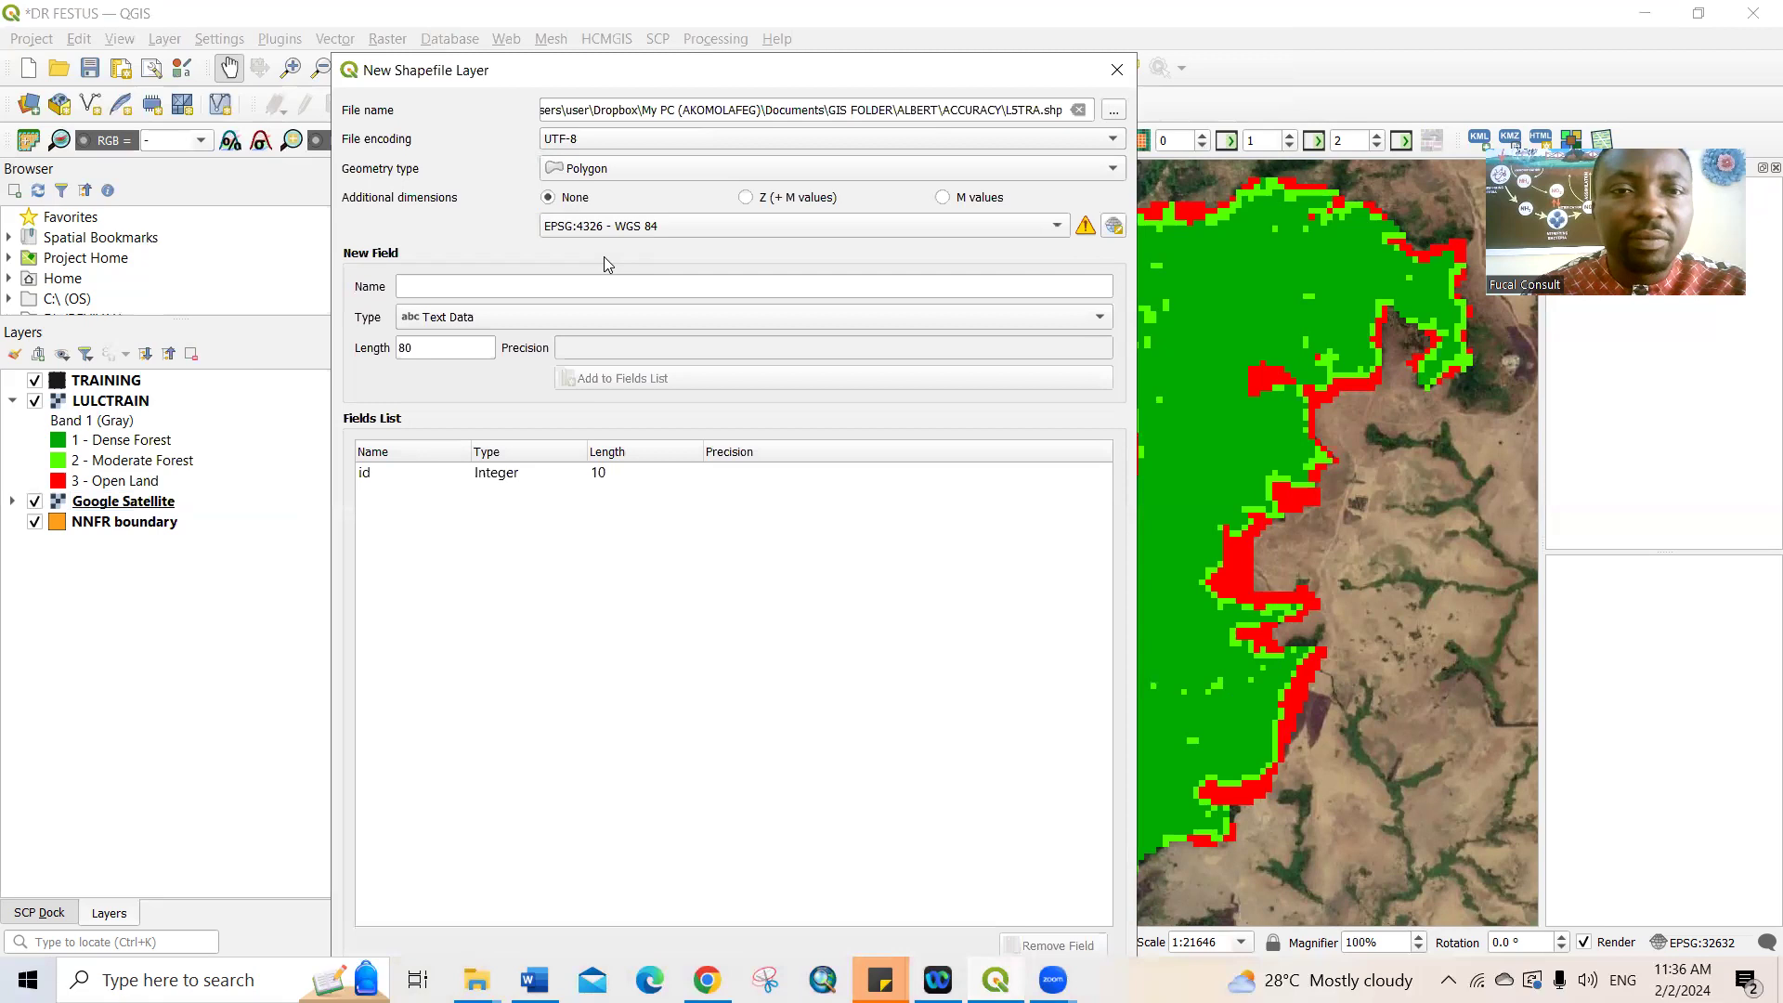
# Step: Add a whole-number field named MC ID with length 10 and create the L5TRA shapefile layer
pyautogui.click(444, 285)
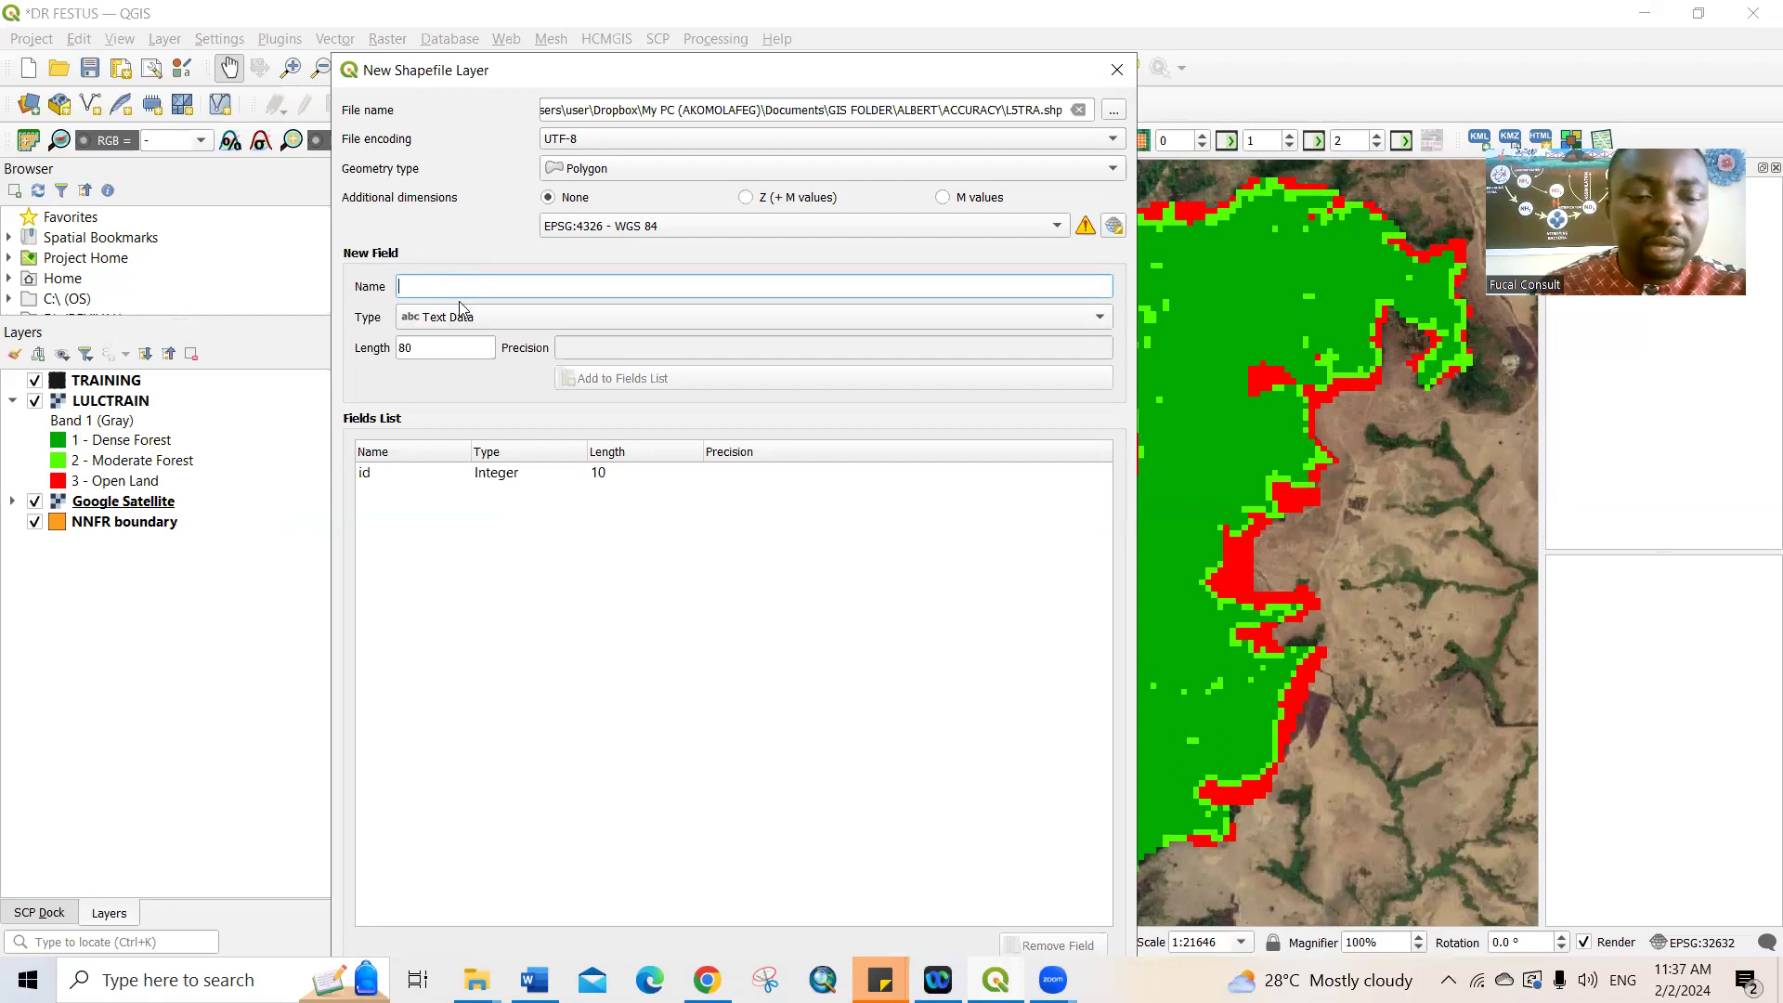
pyautogui.write('MC ID')
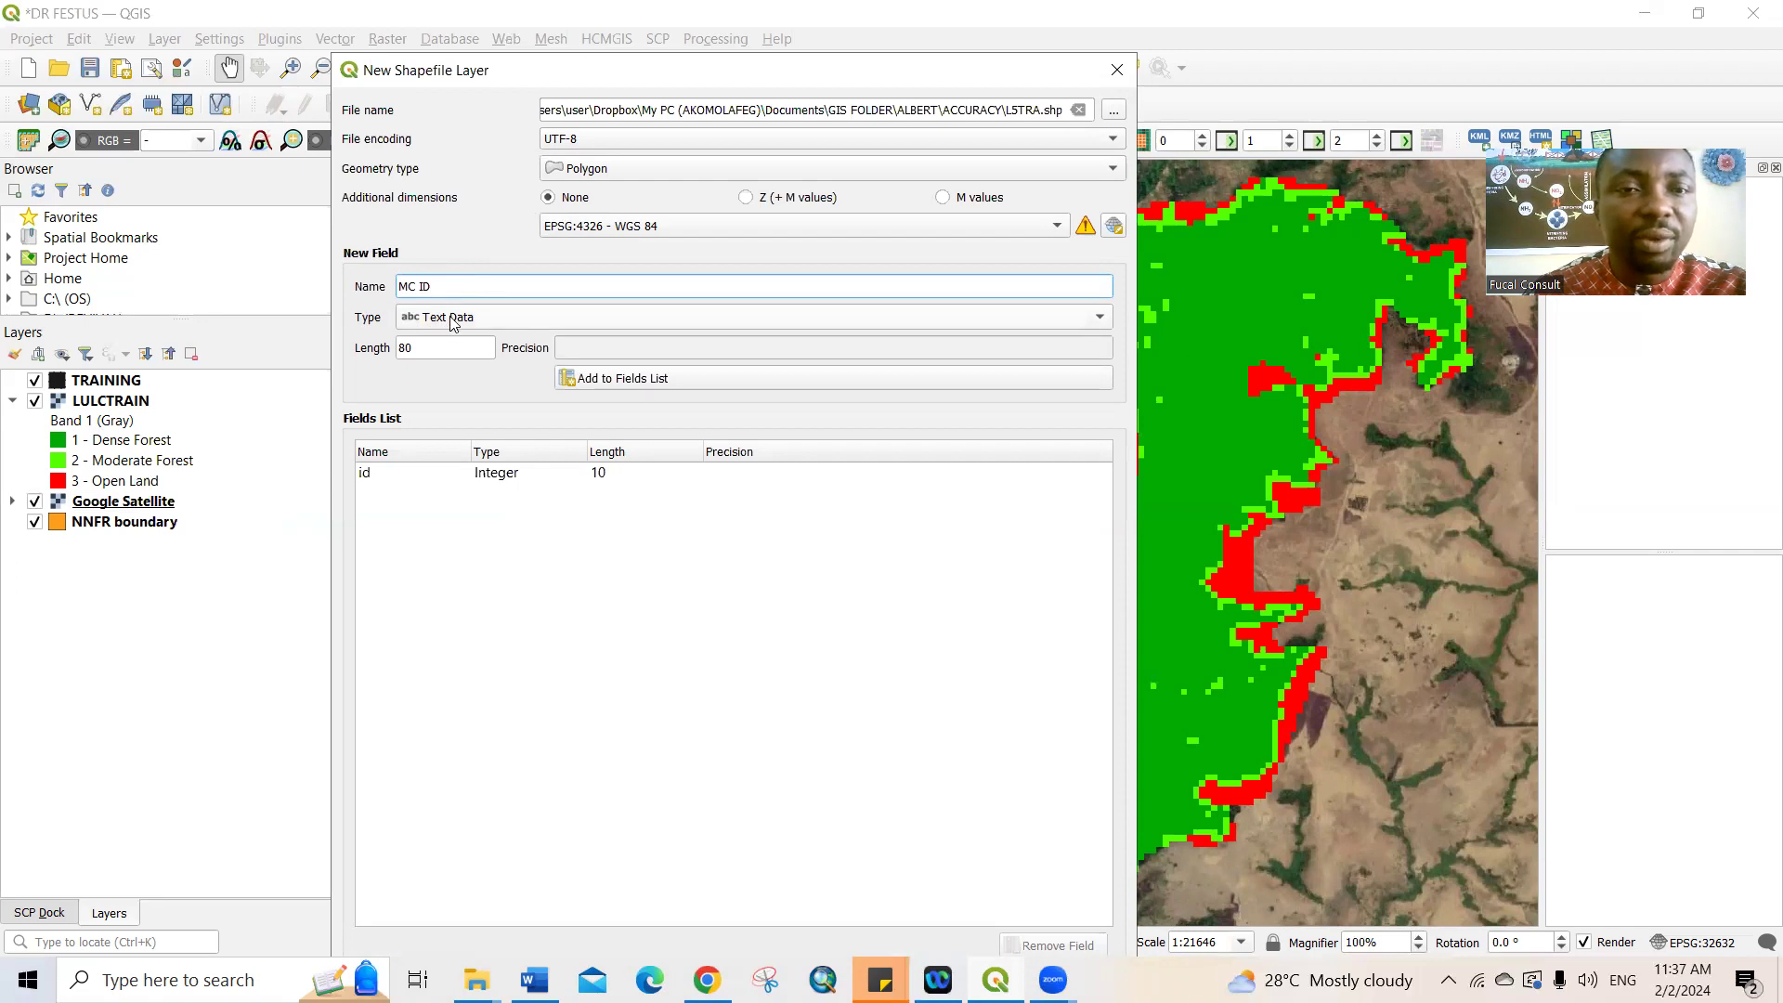
pyautogui.click(454, 318)
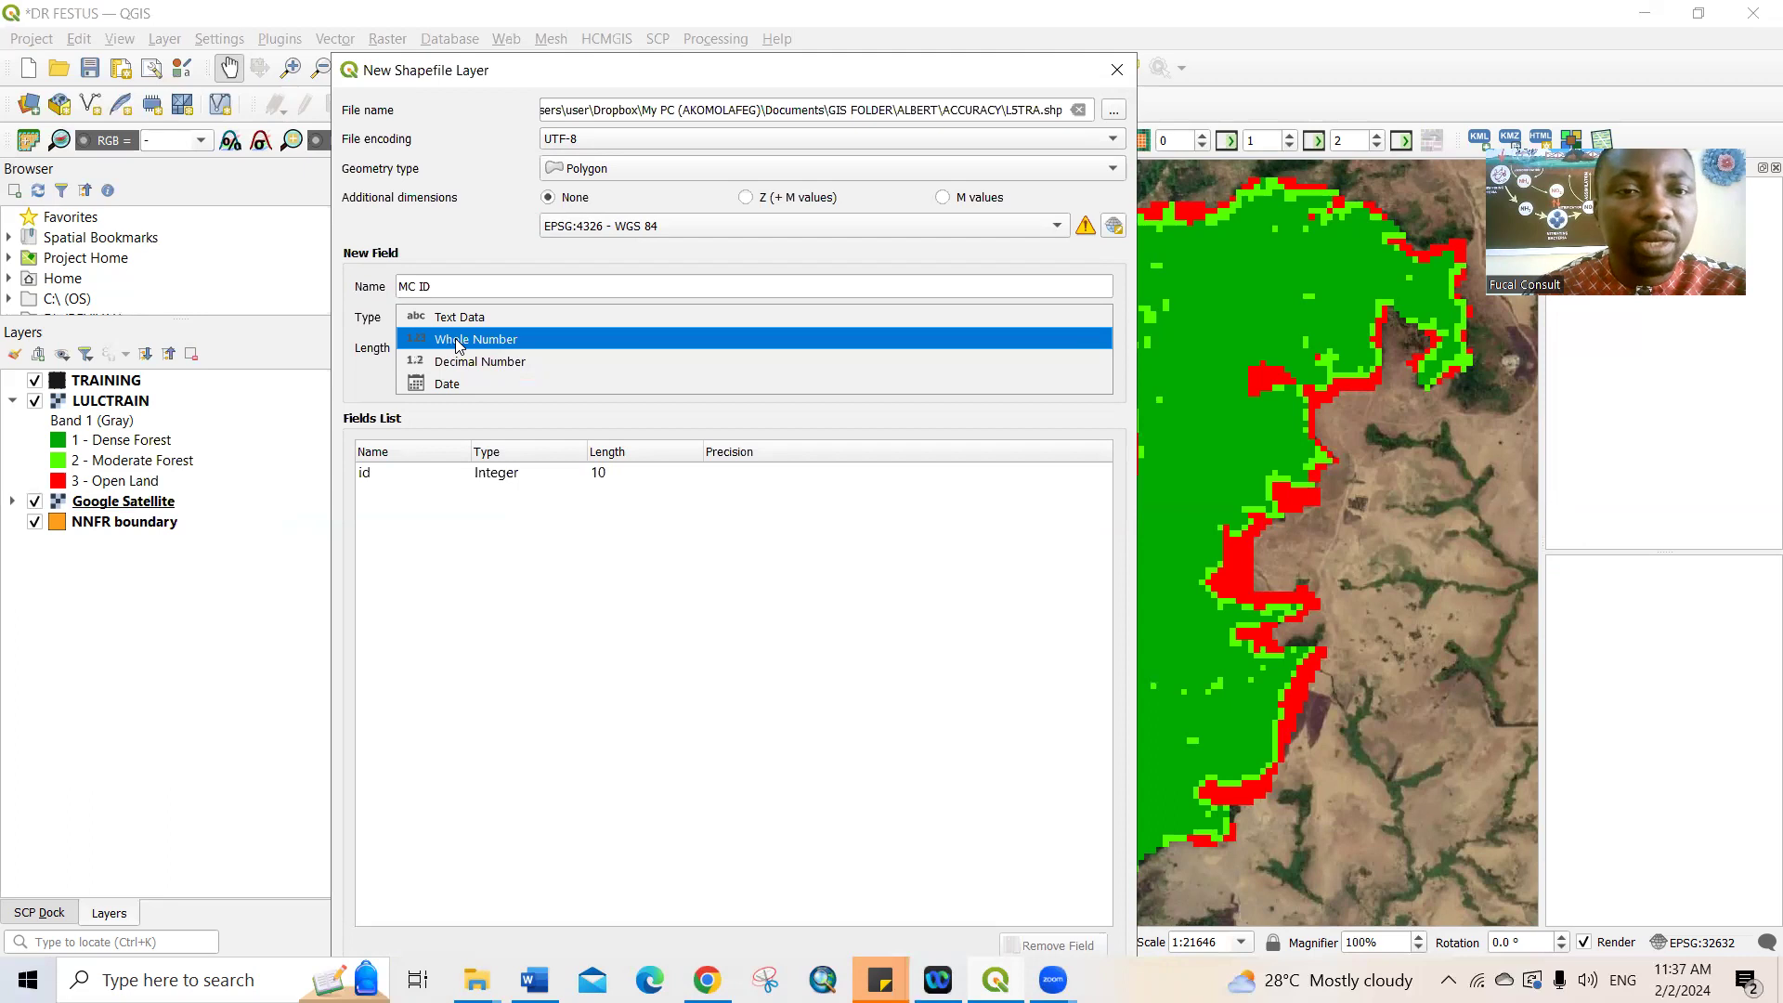
pyautogui.click(459, 342)
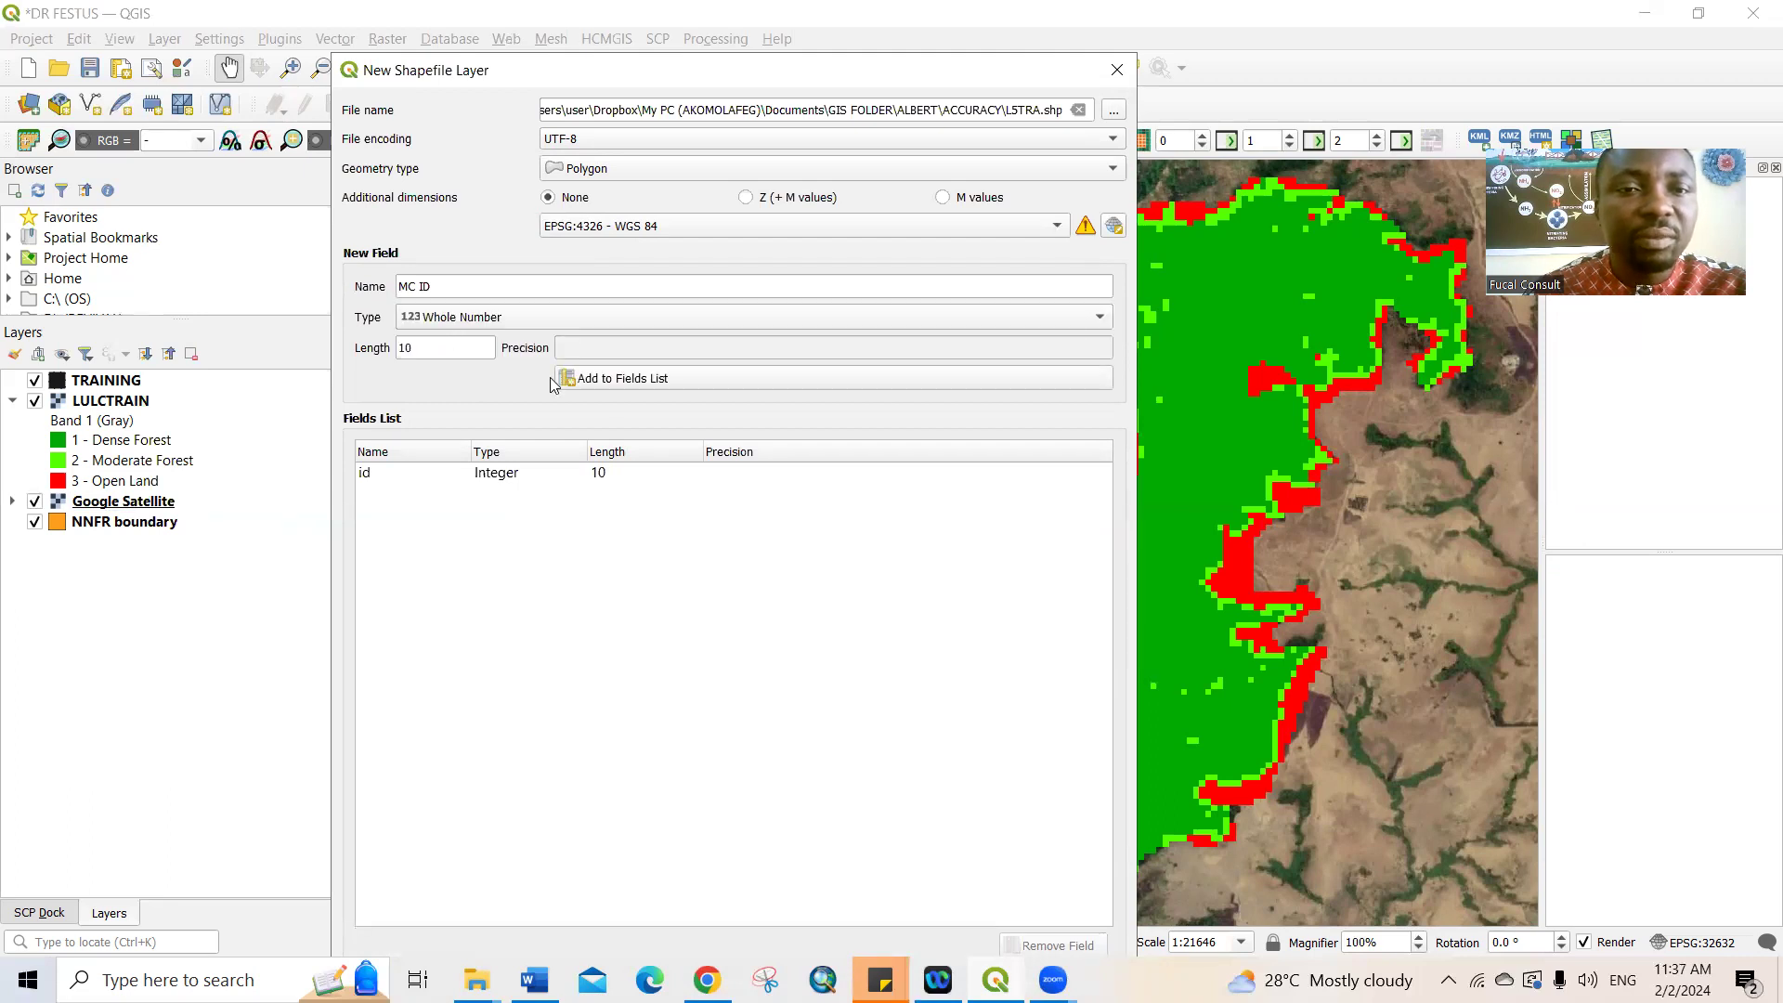
pyautogui.click(665, 384)
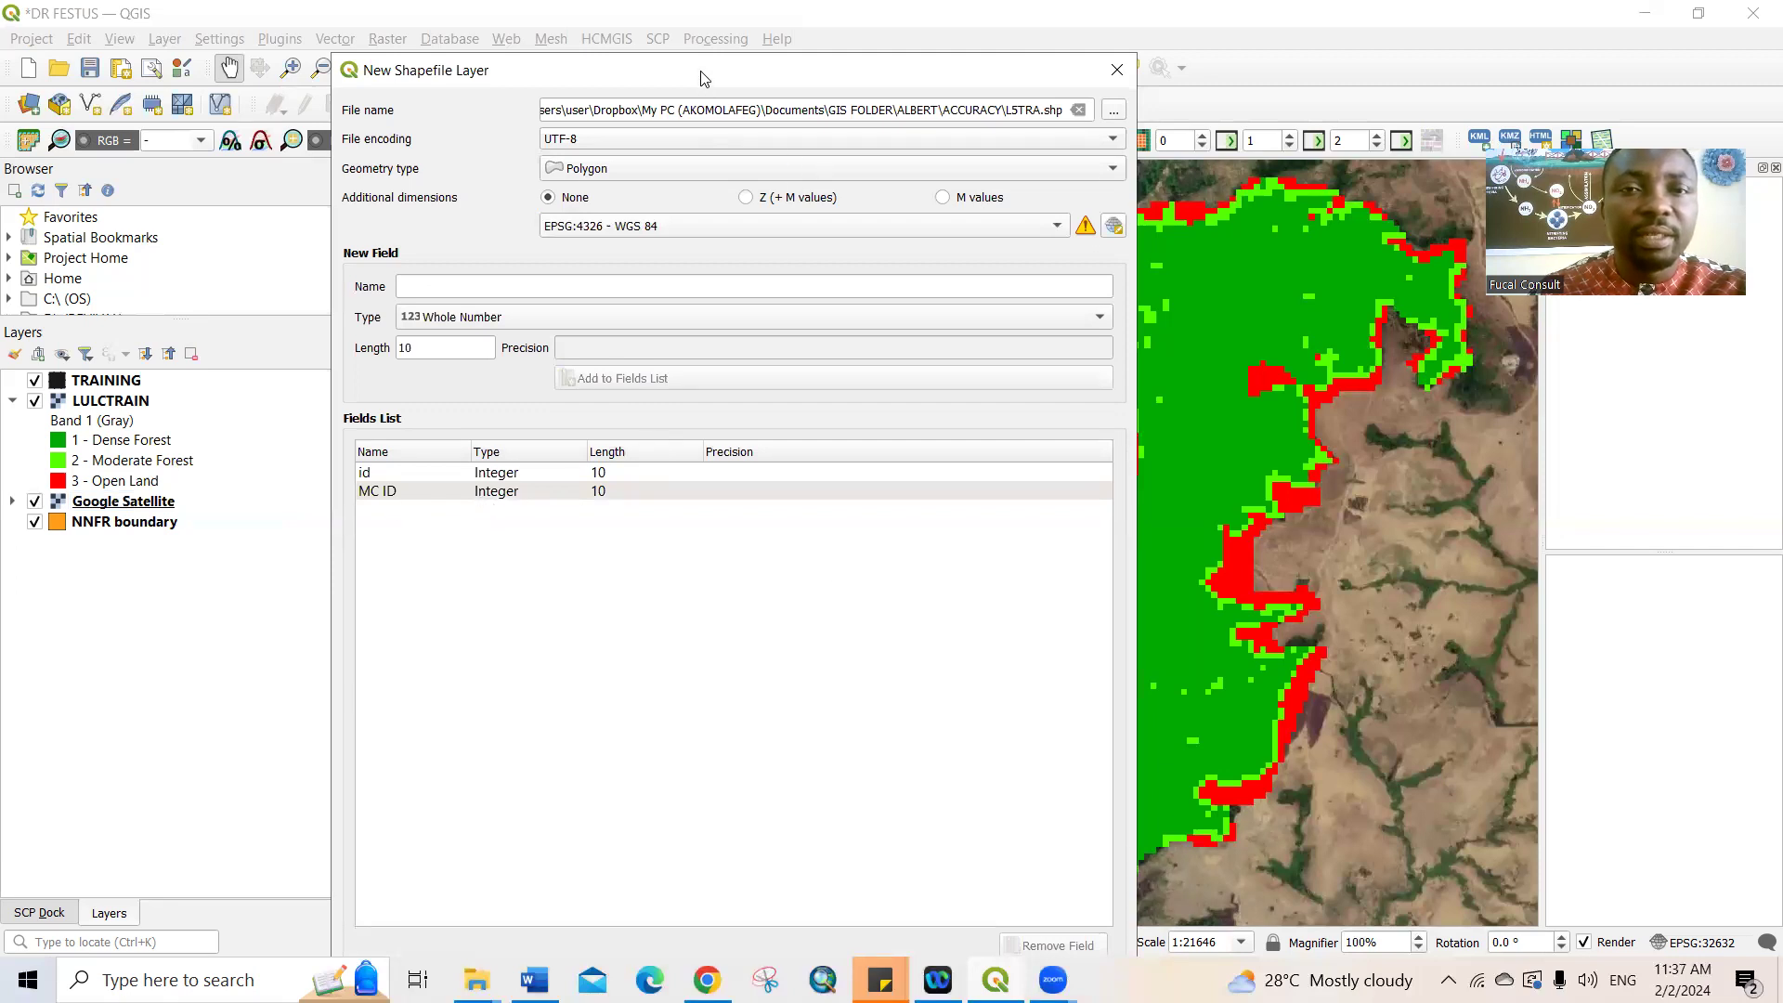
pyautogui.moveTo(703, 78); pyautogui.dragTo(638, 26)
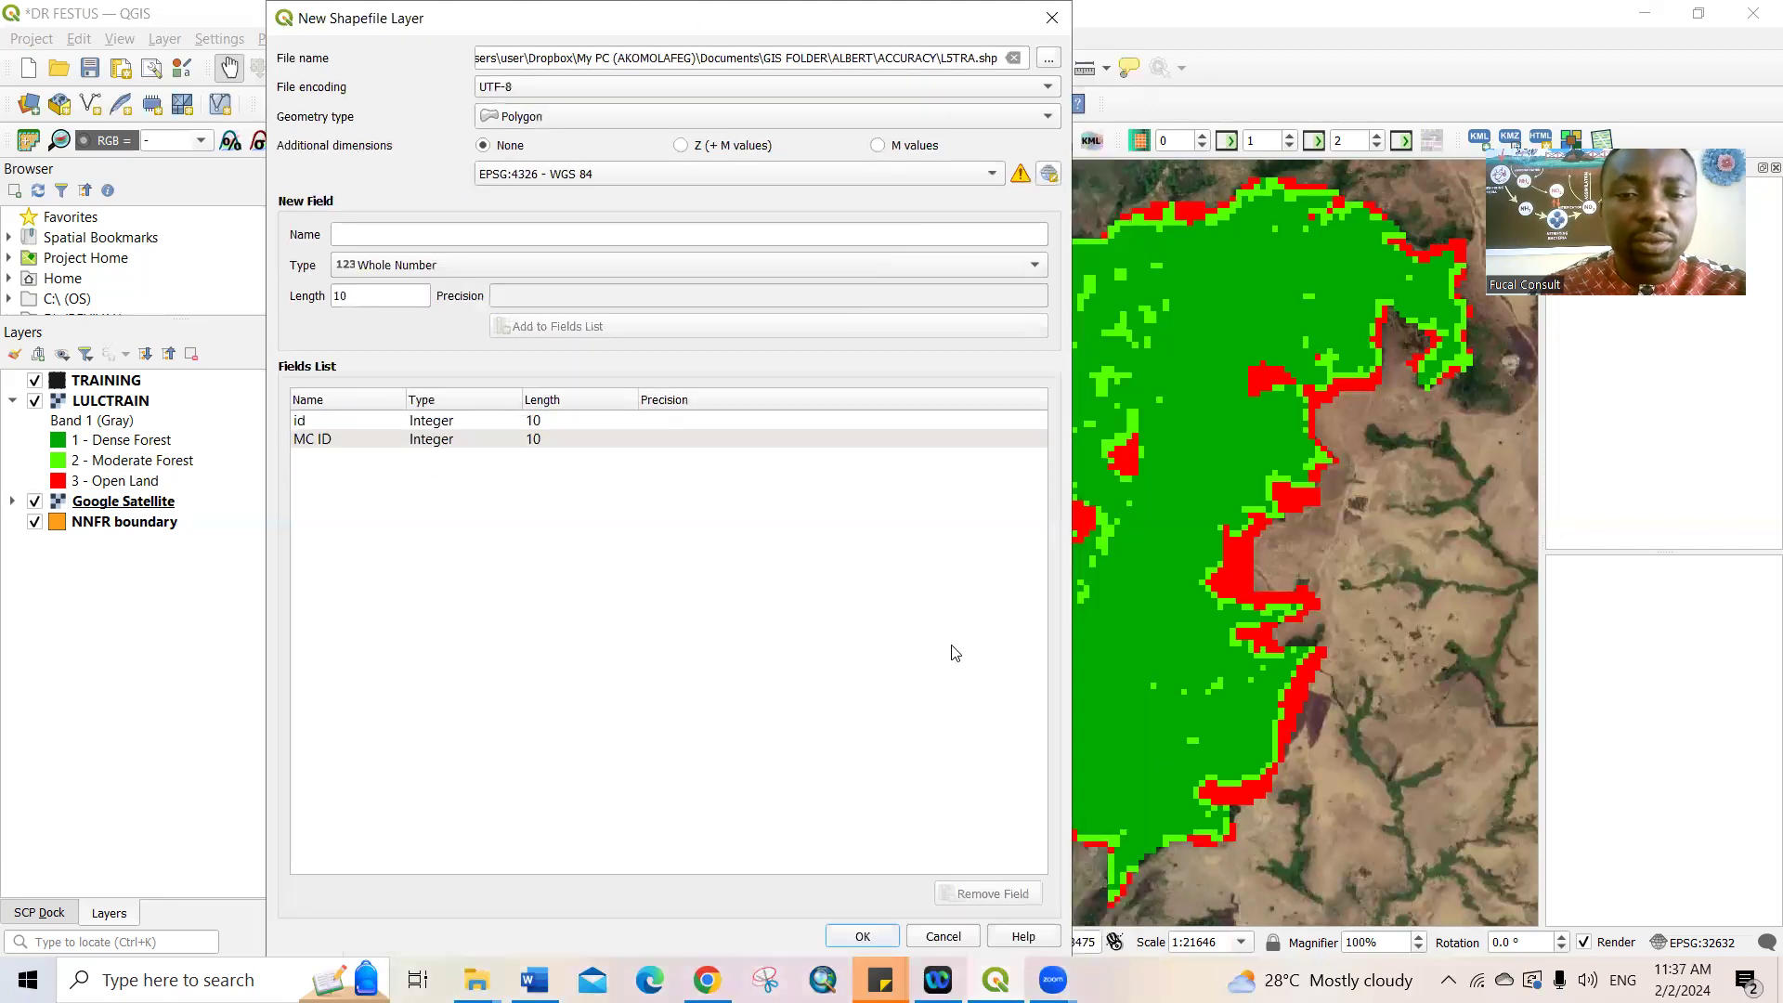
pyautogui.click(862, 936)
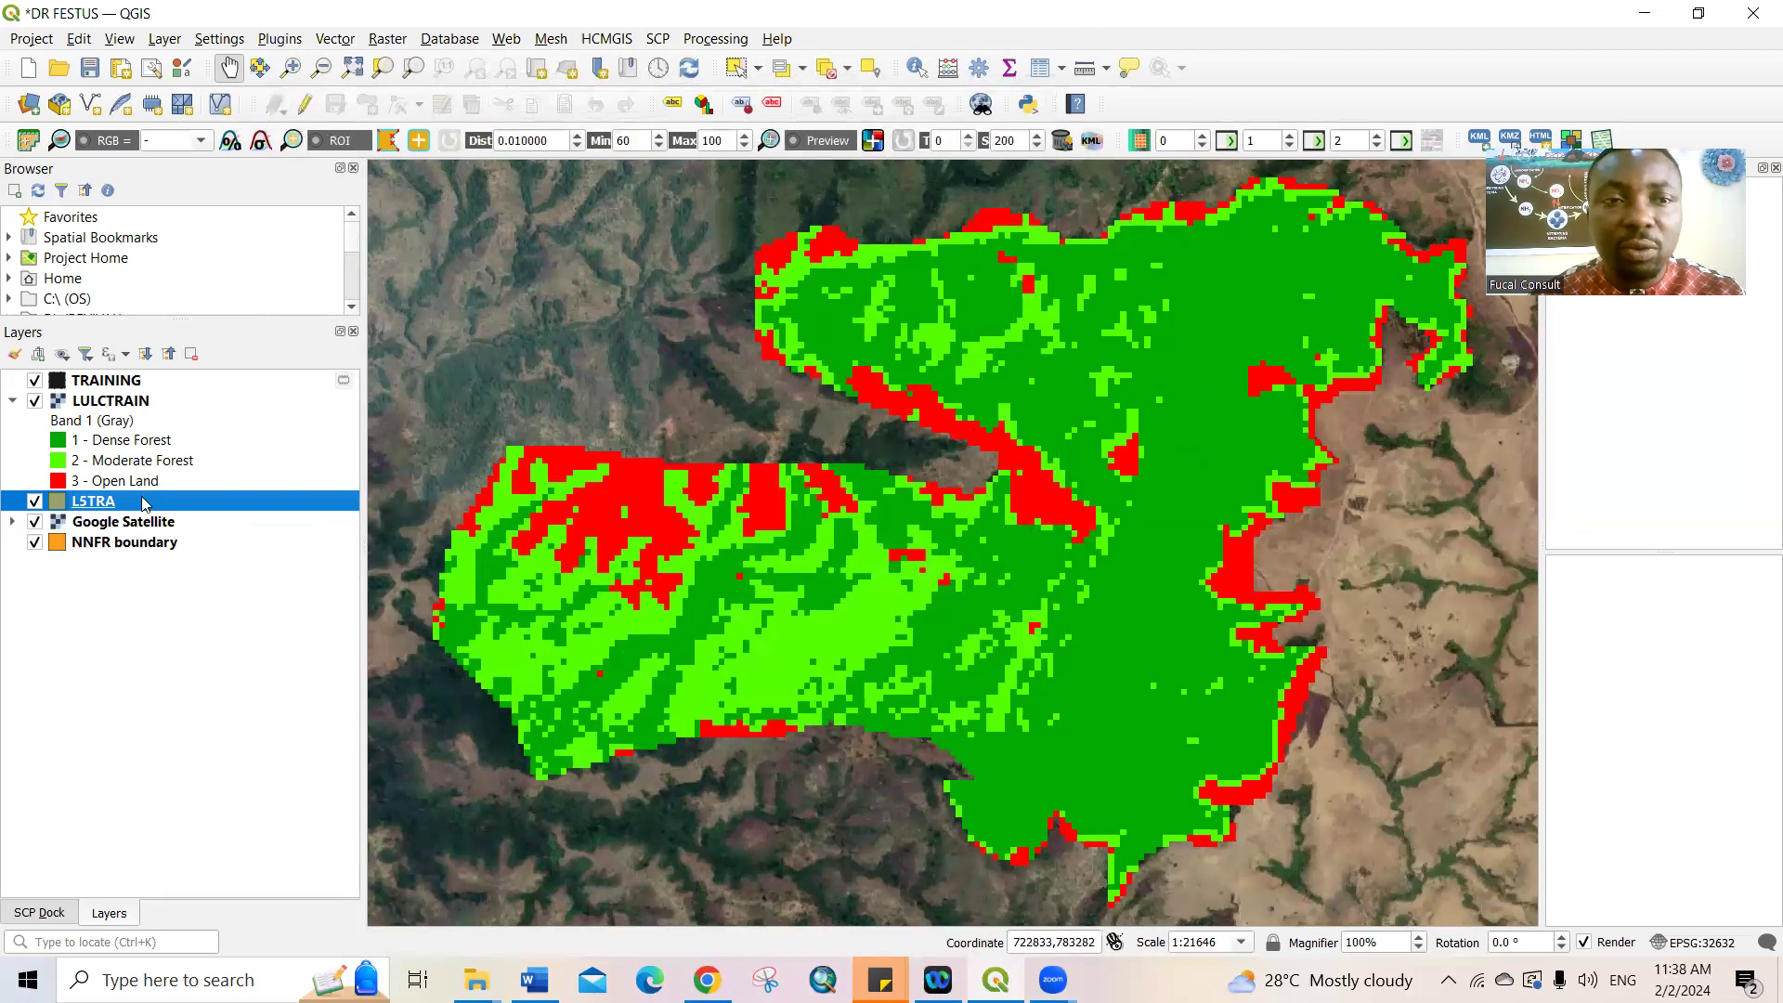
# Step: Hide the LULCTRAIN layer to expose the satellite imagery of the forest beneath it
pyautogui.click(35, 404)
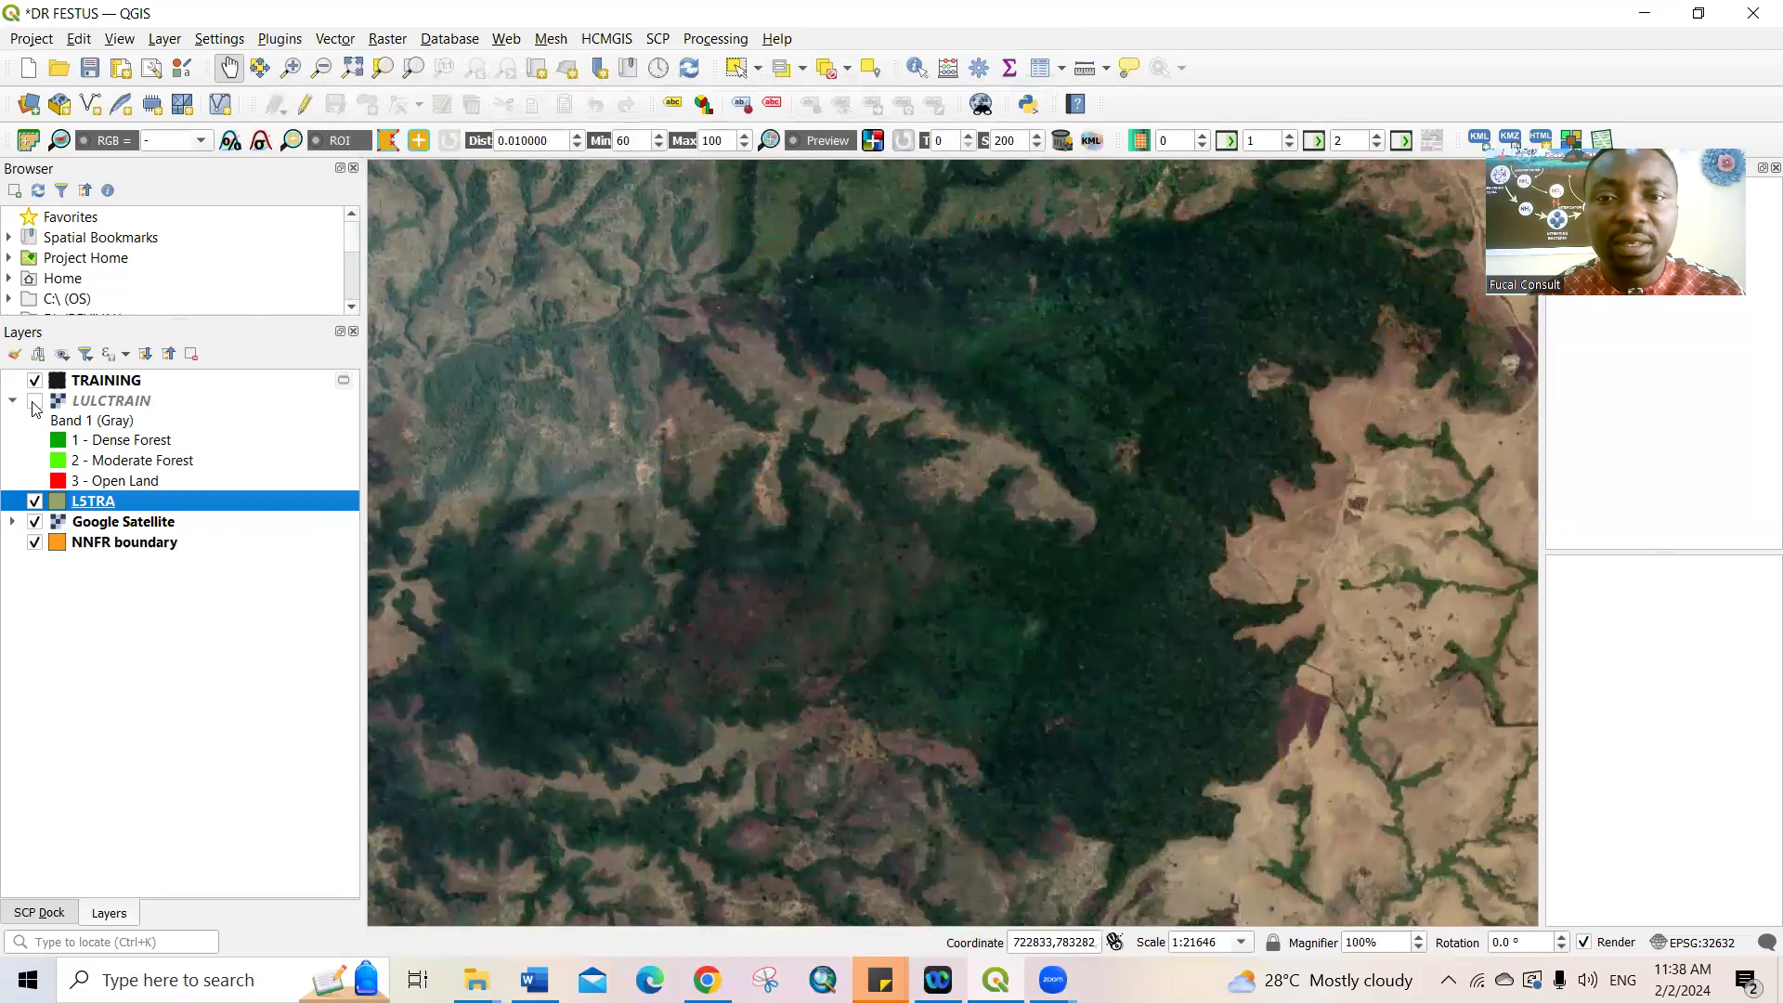
pyautogui.scroll(1, 1230, 546)
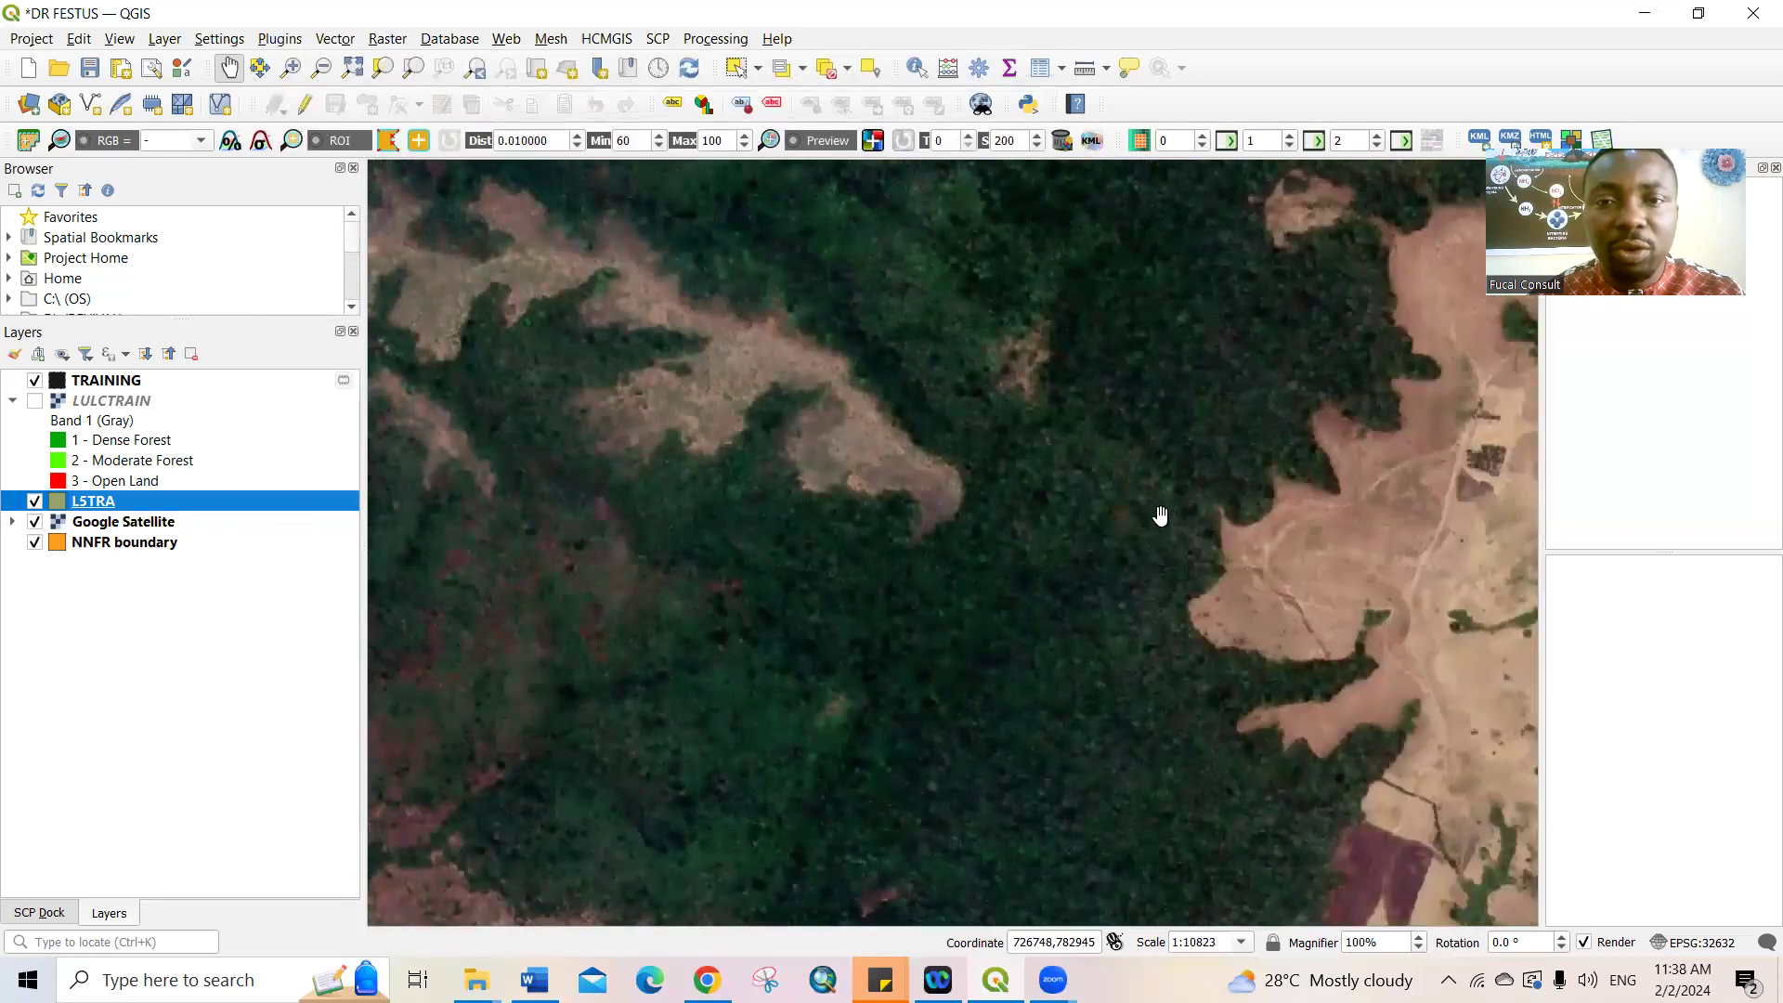
pyautogui.scroll(1, 1161, 515)
pyautogui.moveTo(1083, 437)
pyautogui.mouseDown()
pyautogui.moveTo(1086, 502)
pyautogui.moveTo(1094, 389)
pyautogui.moveTo(1091, 408)
pyautogui.mouseUp()
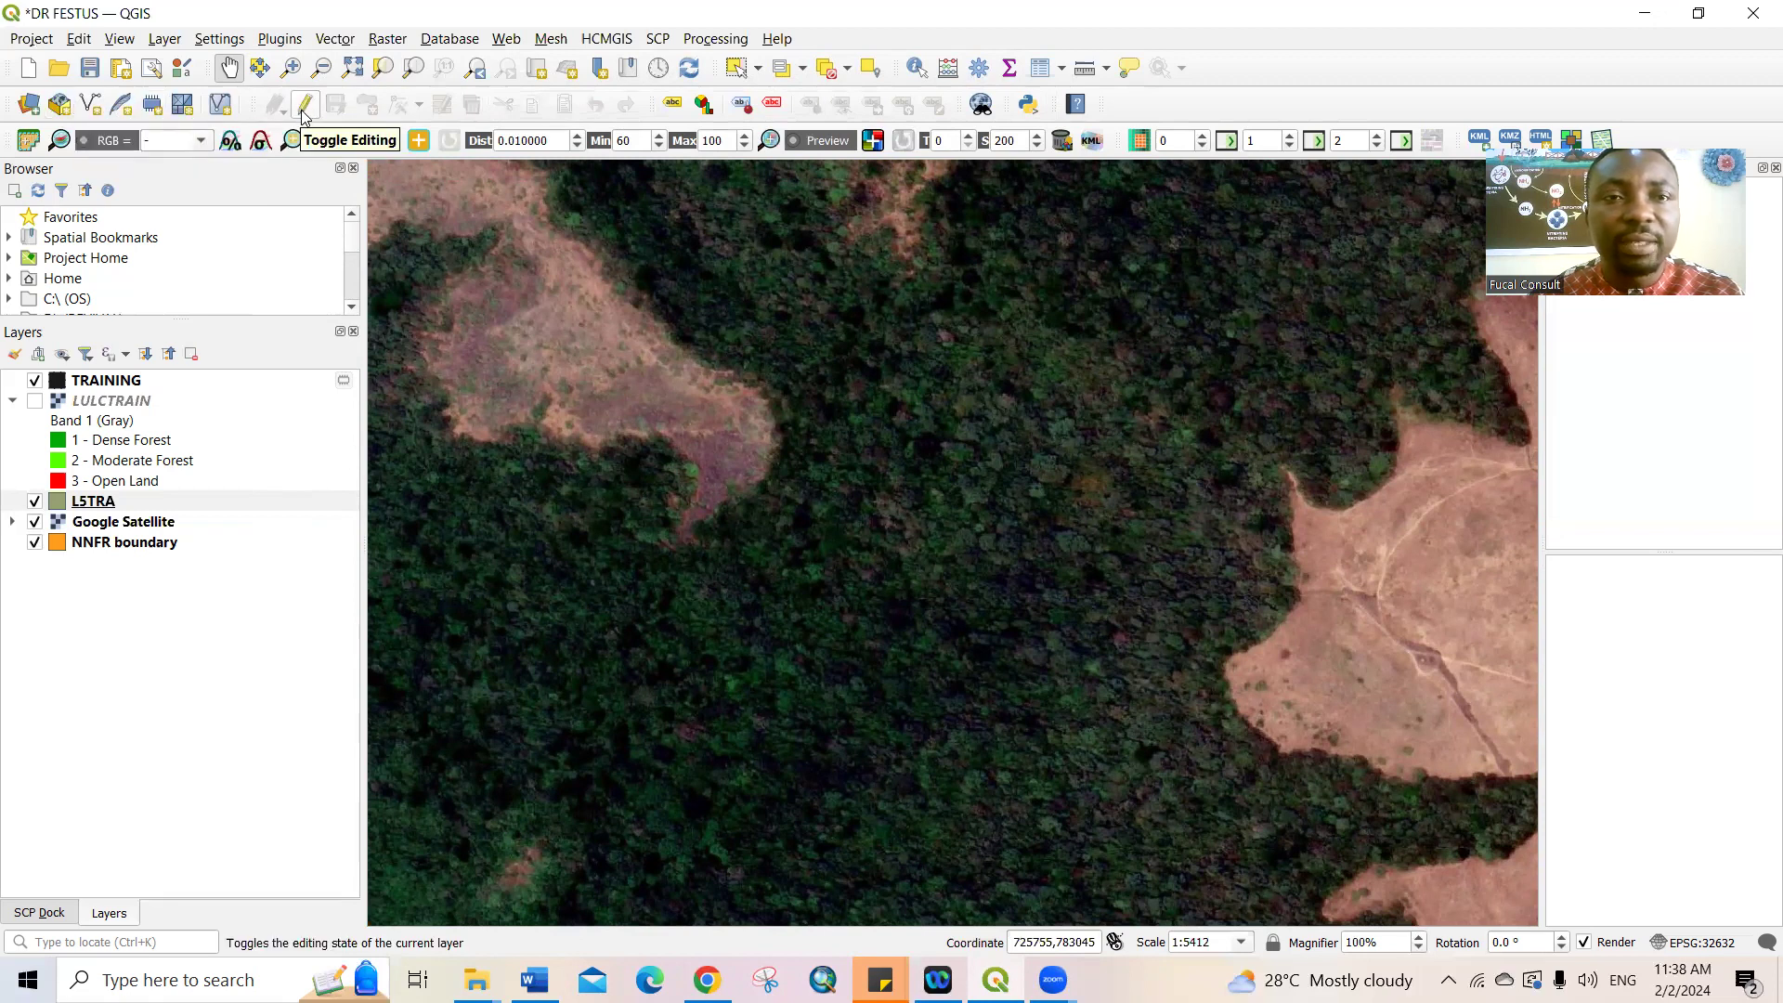
# Step: Enable editing on L5TRA and digitize a five-sided polygon over the dense forest between the two bare-land patches
pyautogui.click(303, 108)
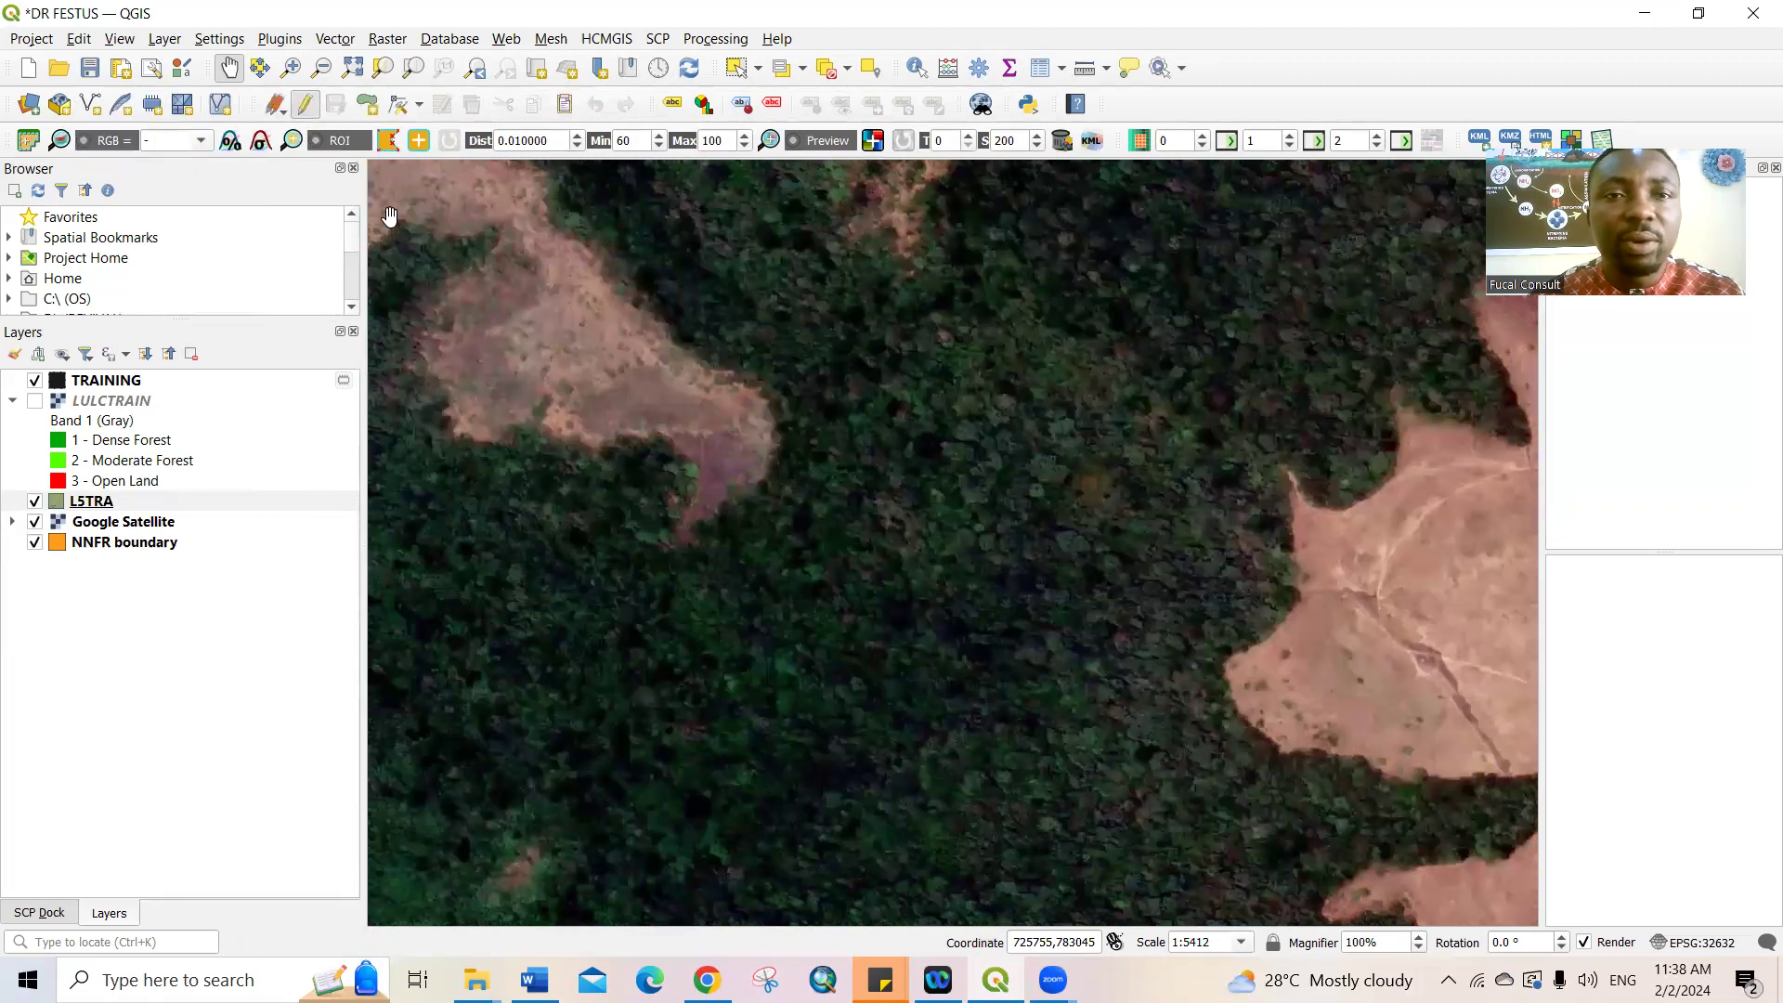
pyautogui.click(367, 105)
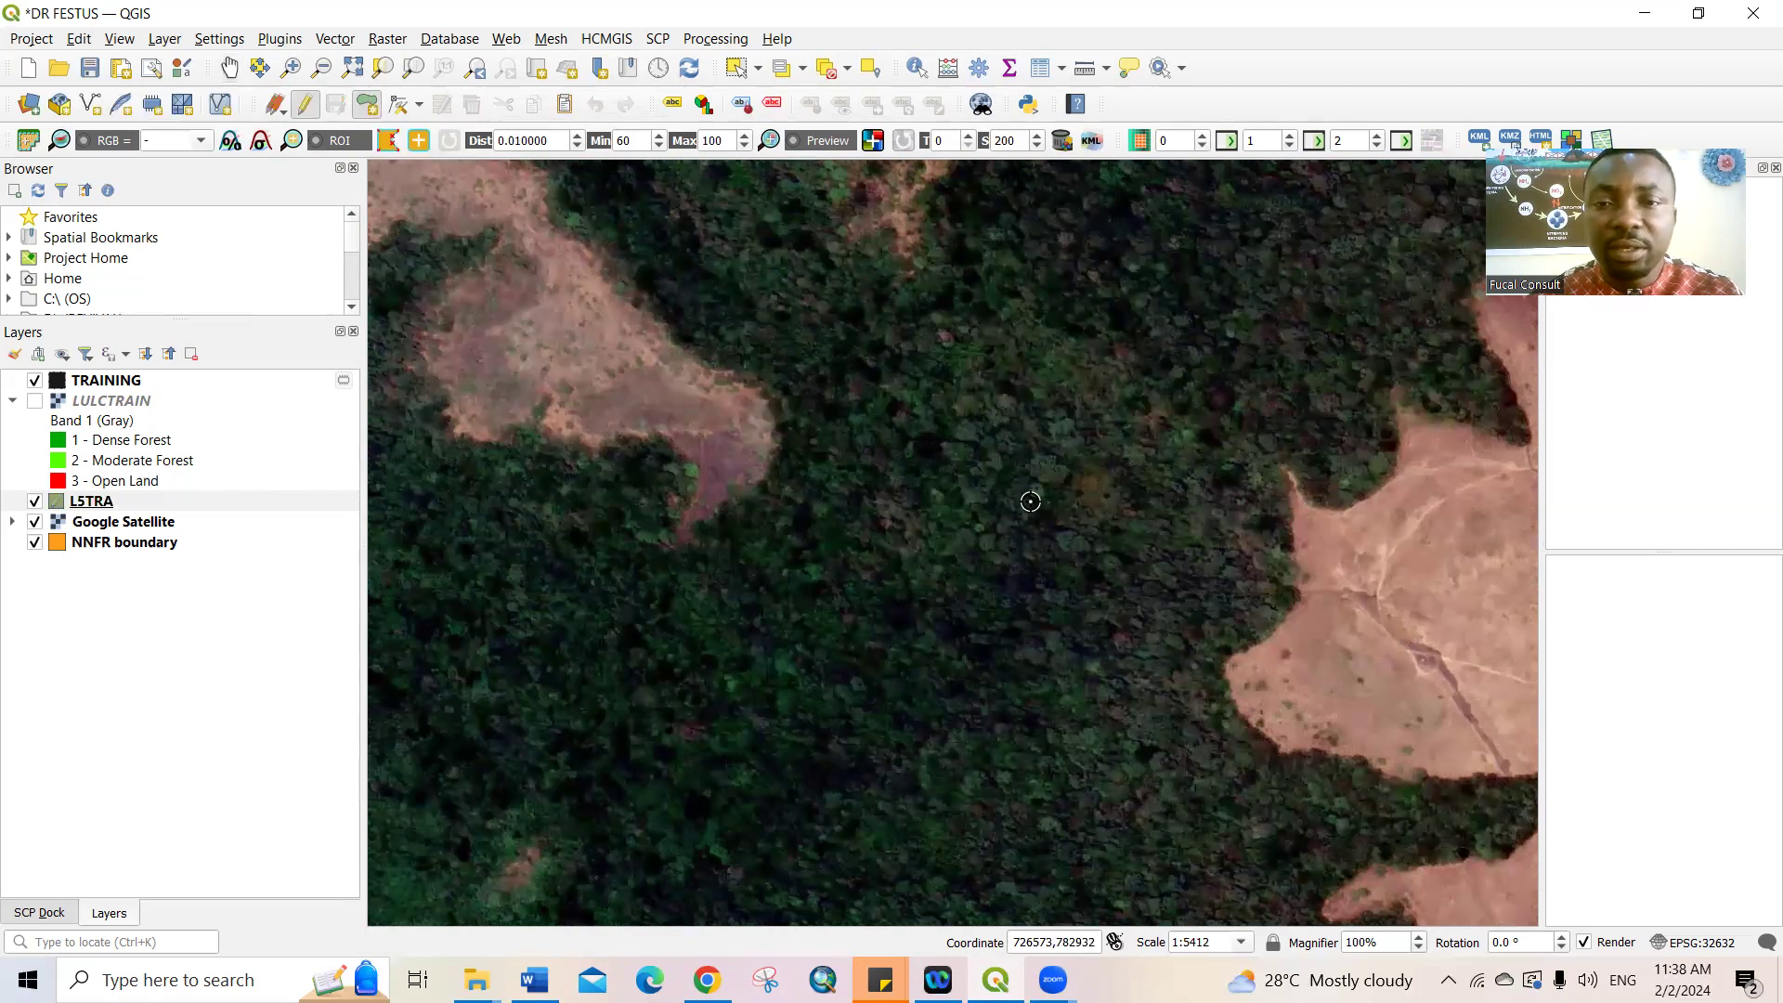
pyautogui.click(1080, 513)
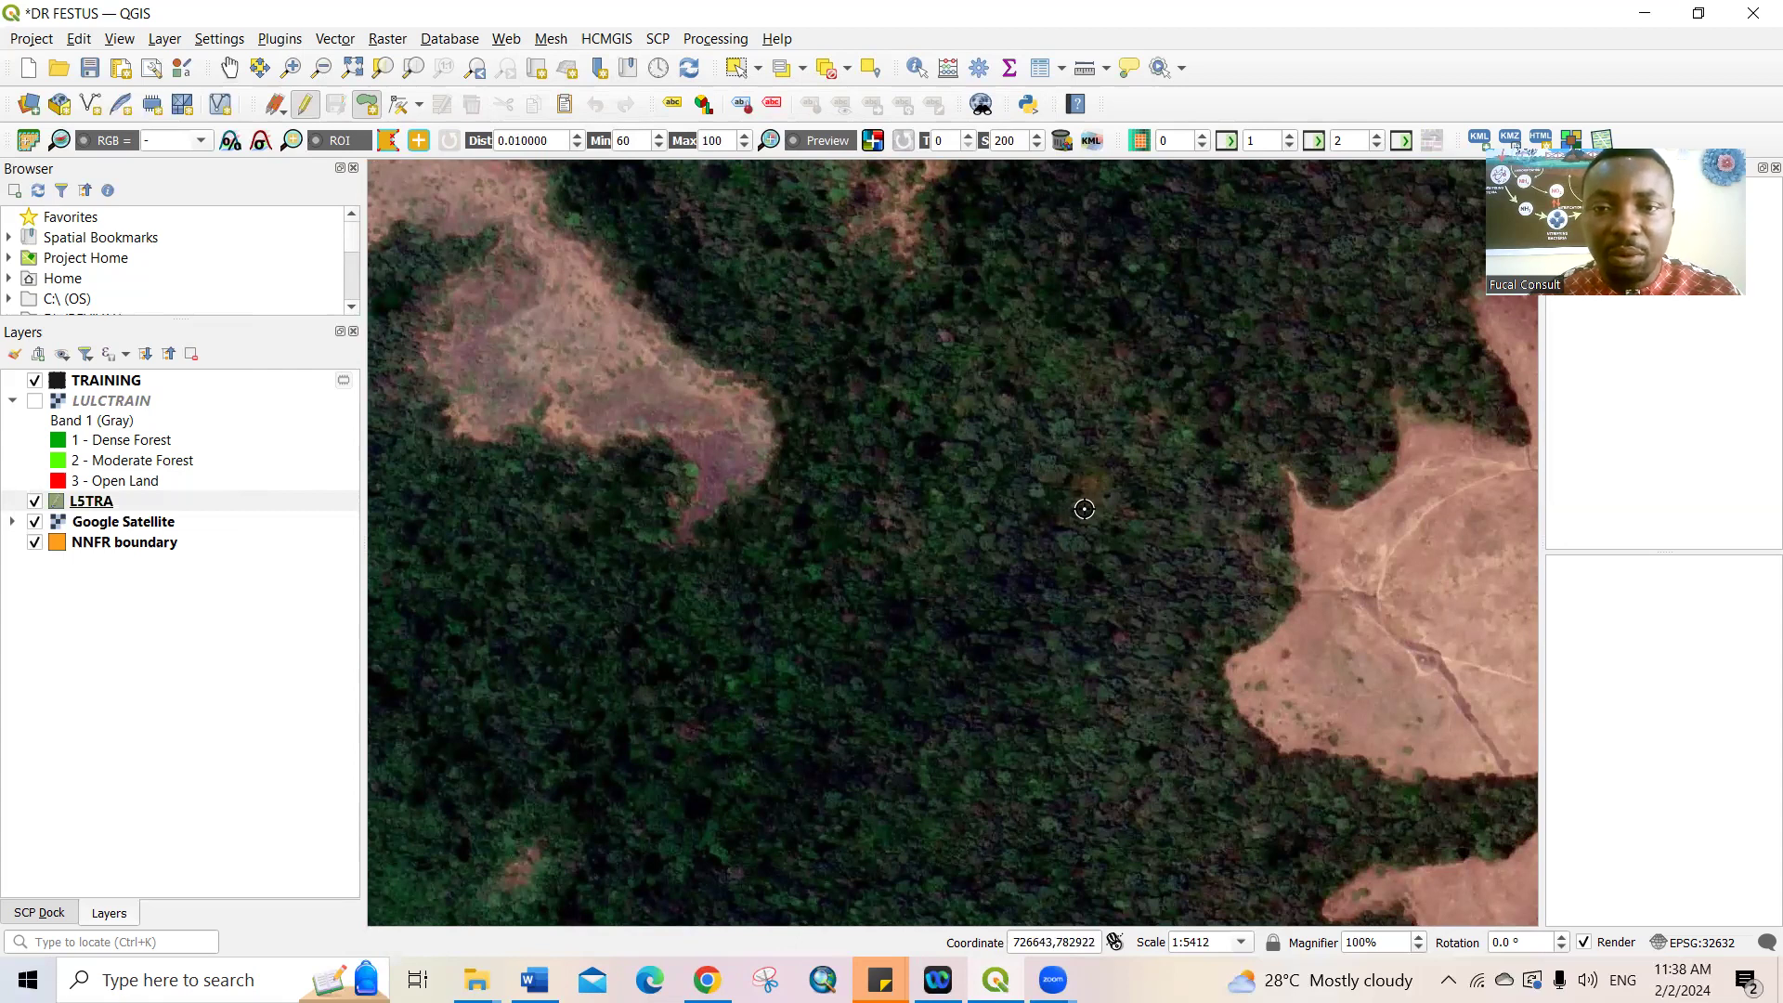
pyautogui.click(972, 617)
pyautogui.click(1016, 722)
pyautogui.click(1110, 713)
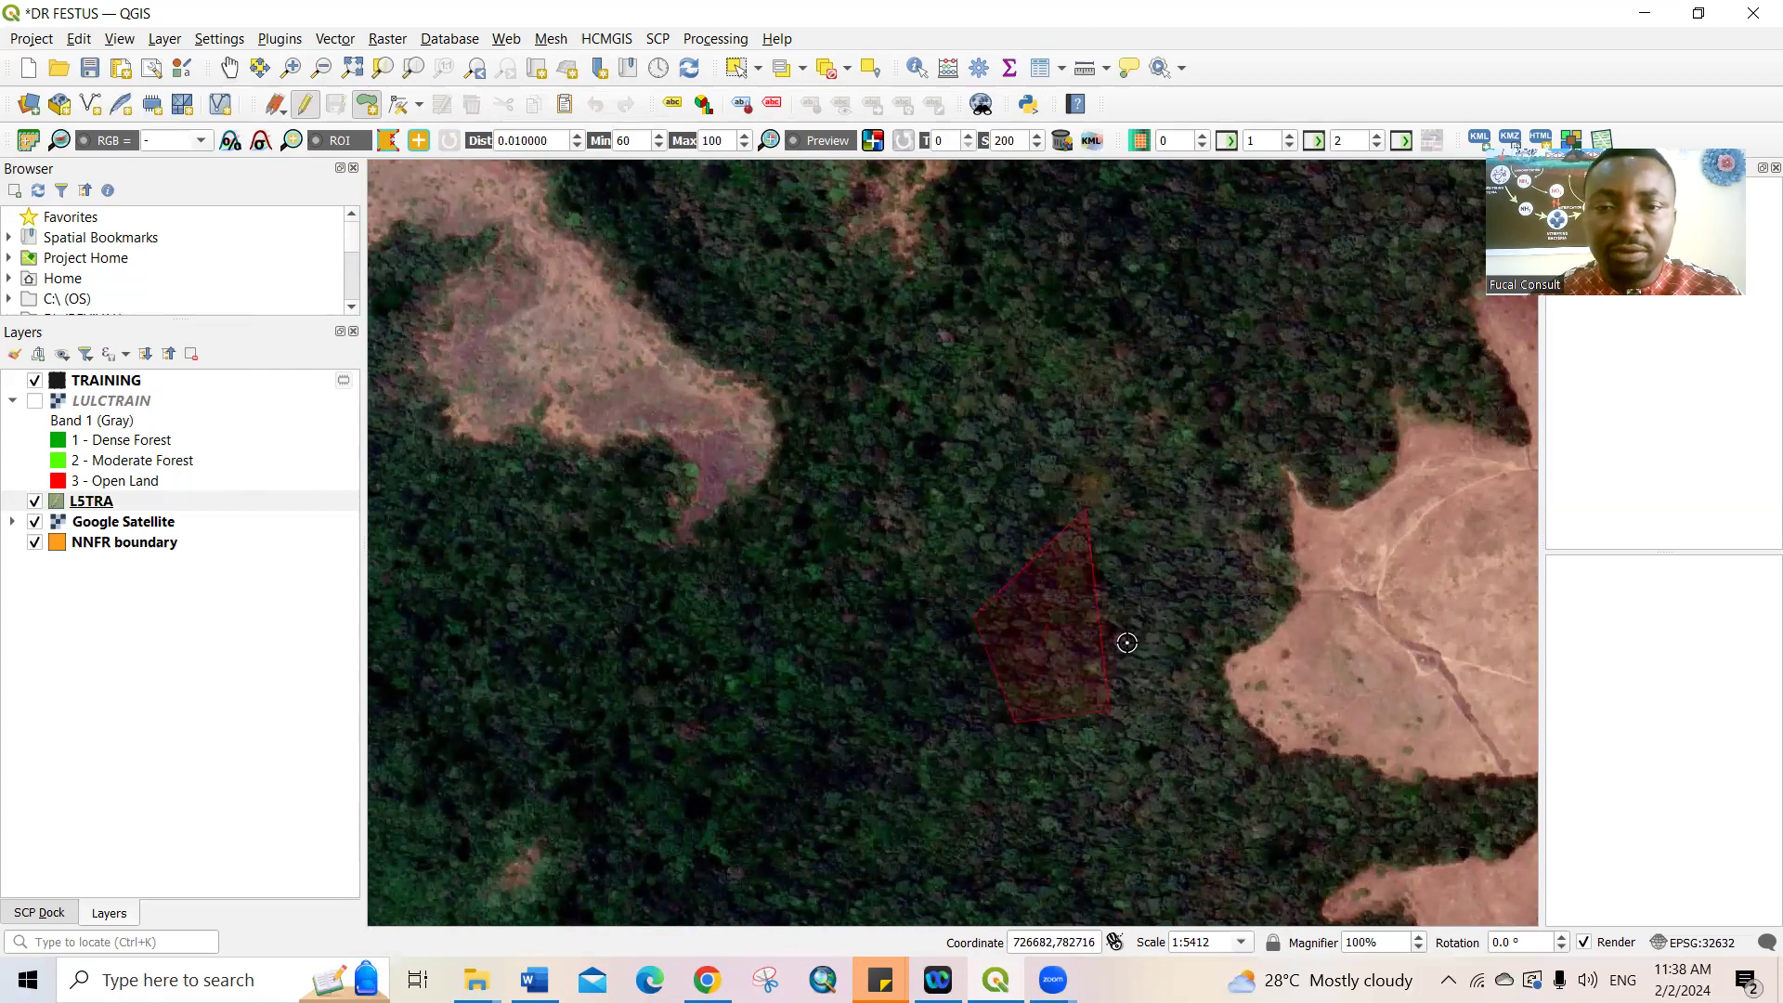
pyautogui.rightClick(1136, 596)
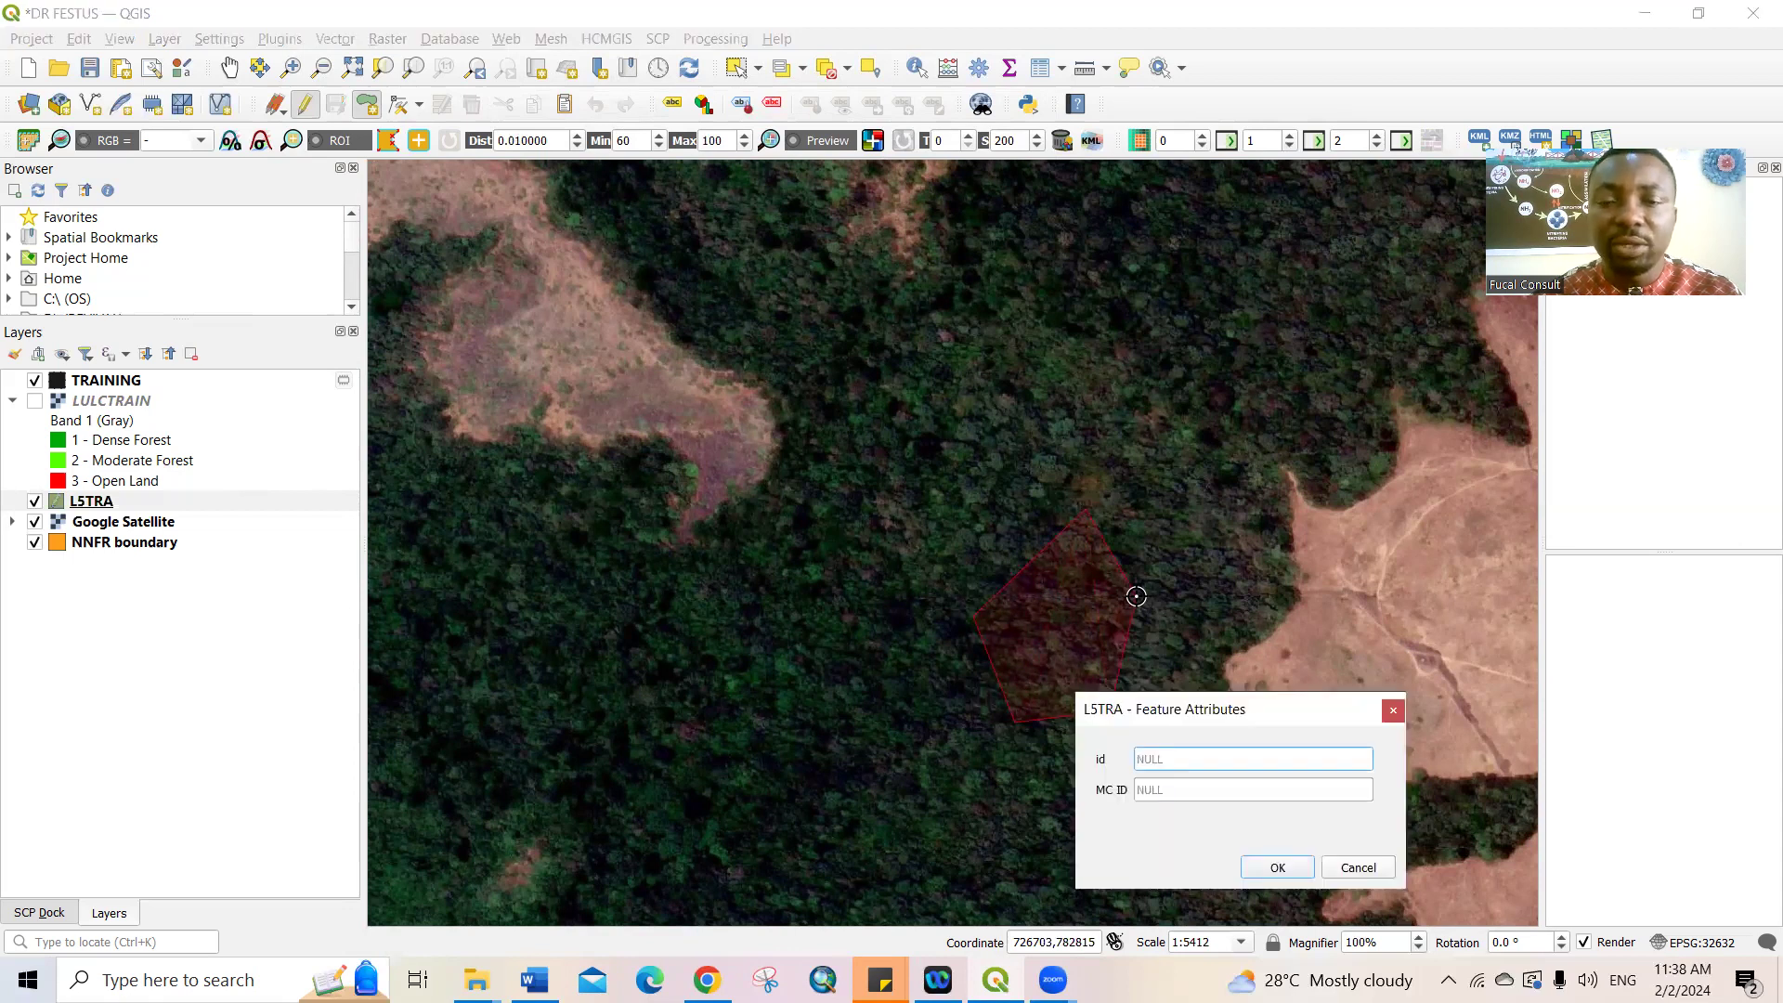
# Step: Give the new dense forest polygon id 1 and MC ID 1, and save its attributes
pyautogui.click(1155, 764)
pyautogui.write('1')
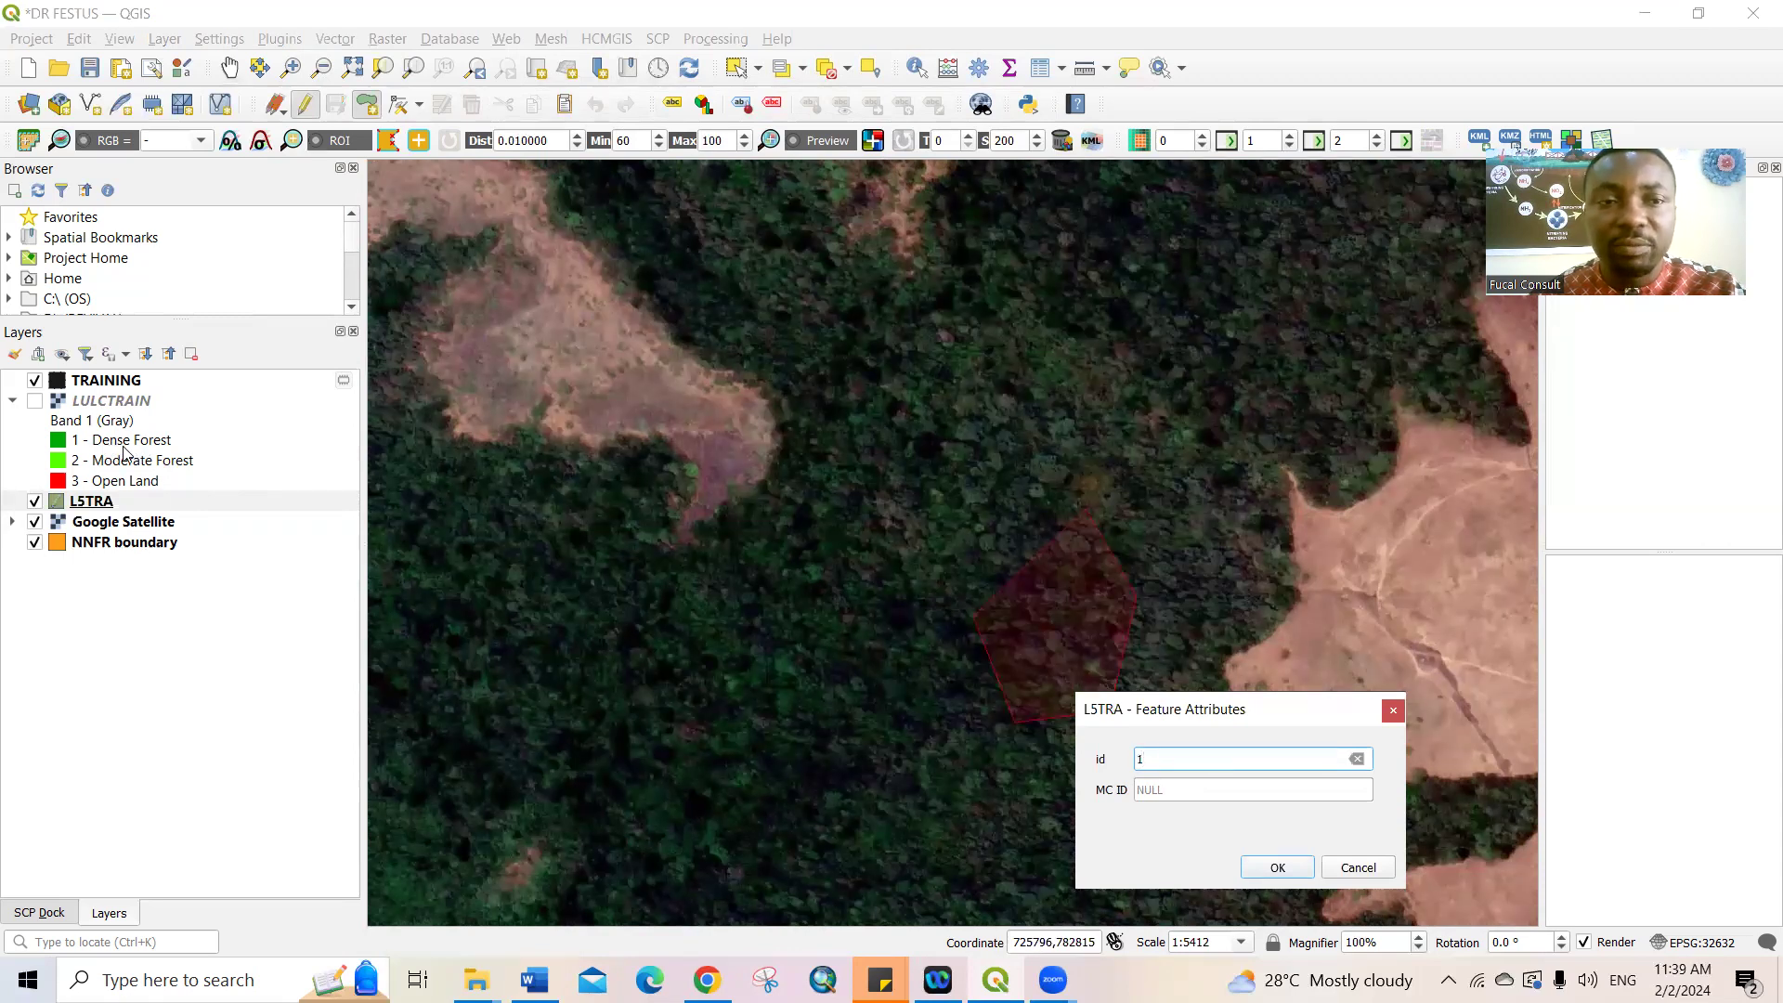
pyautogui.click(1166, 795)
pyautogui.write('1')
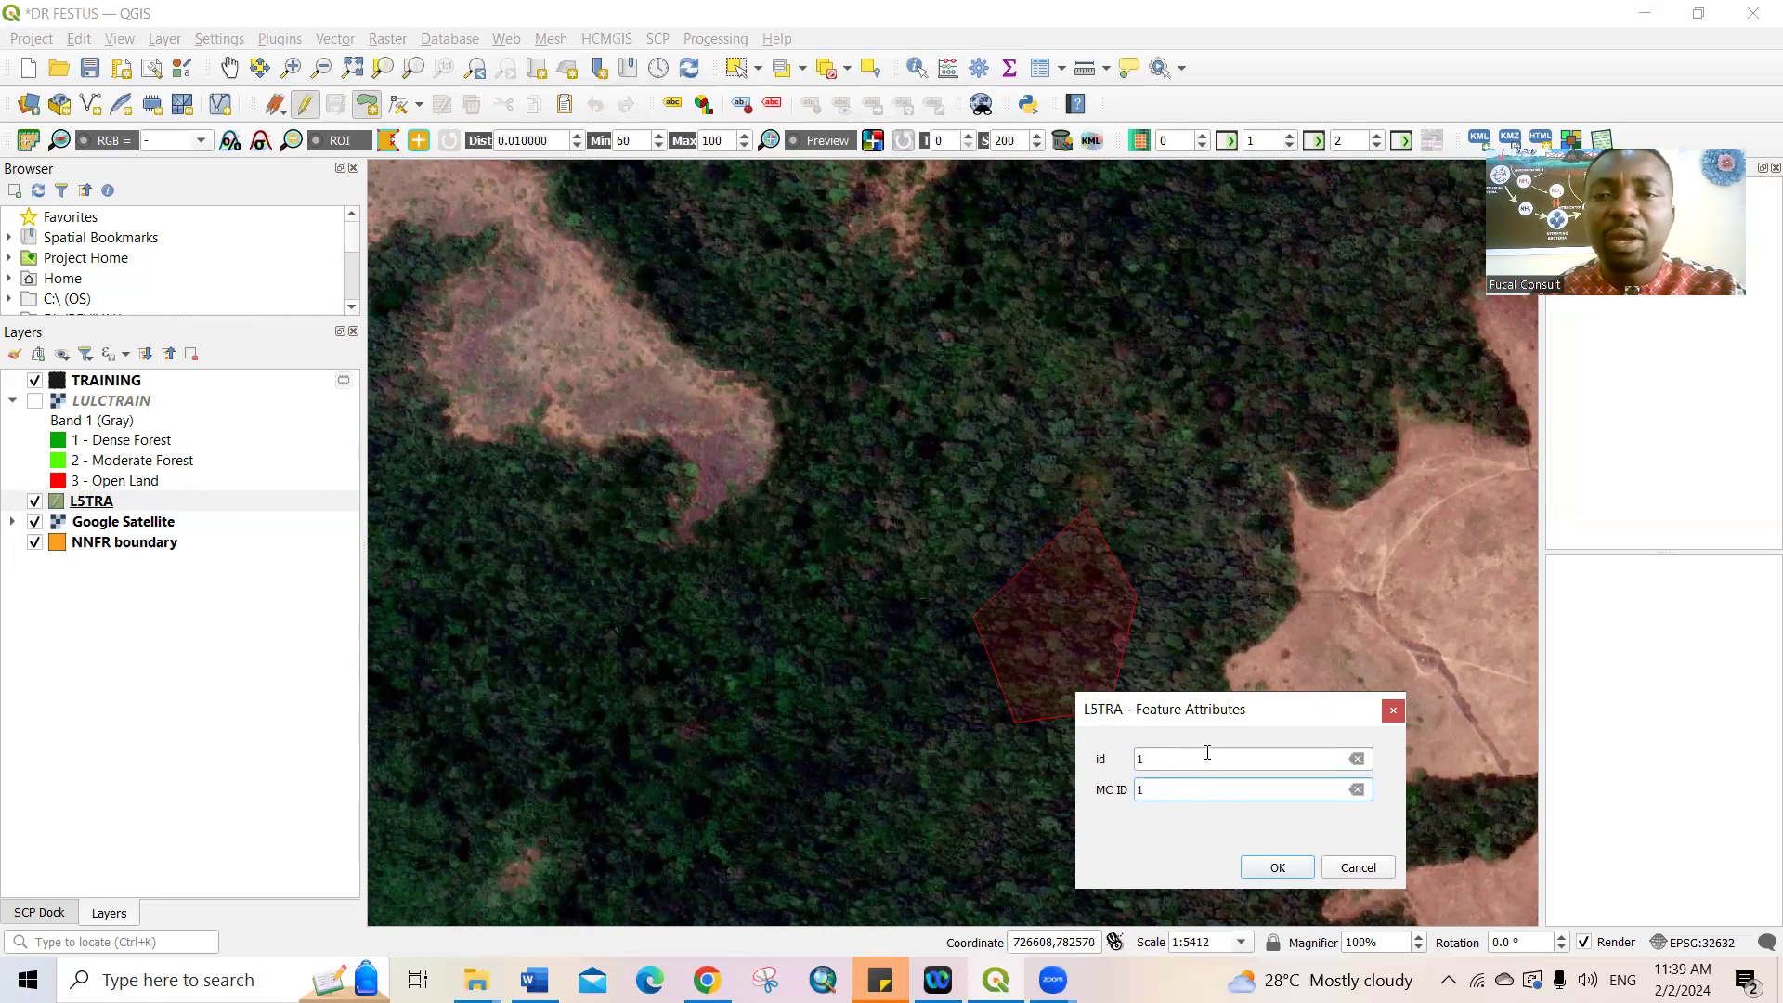
pyautogui.click(1268, 864)
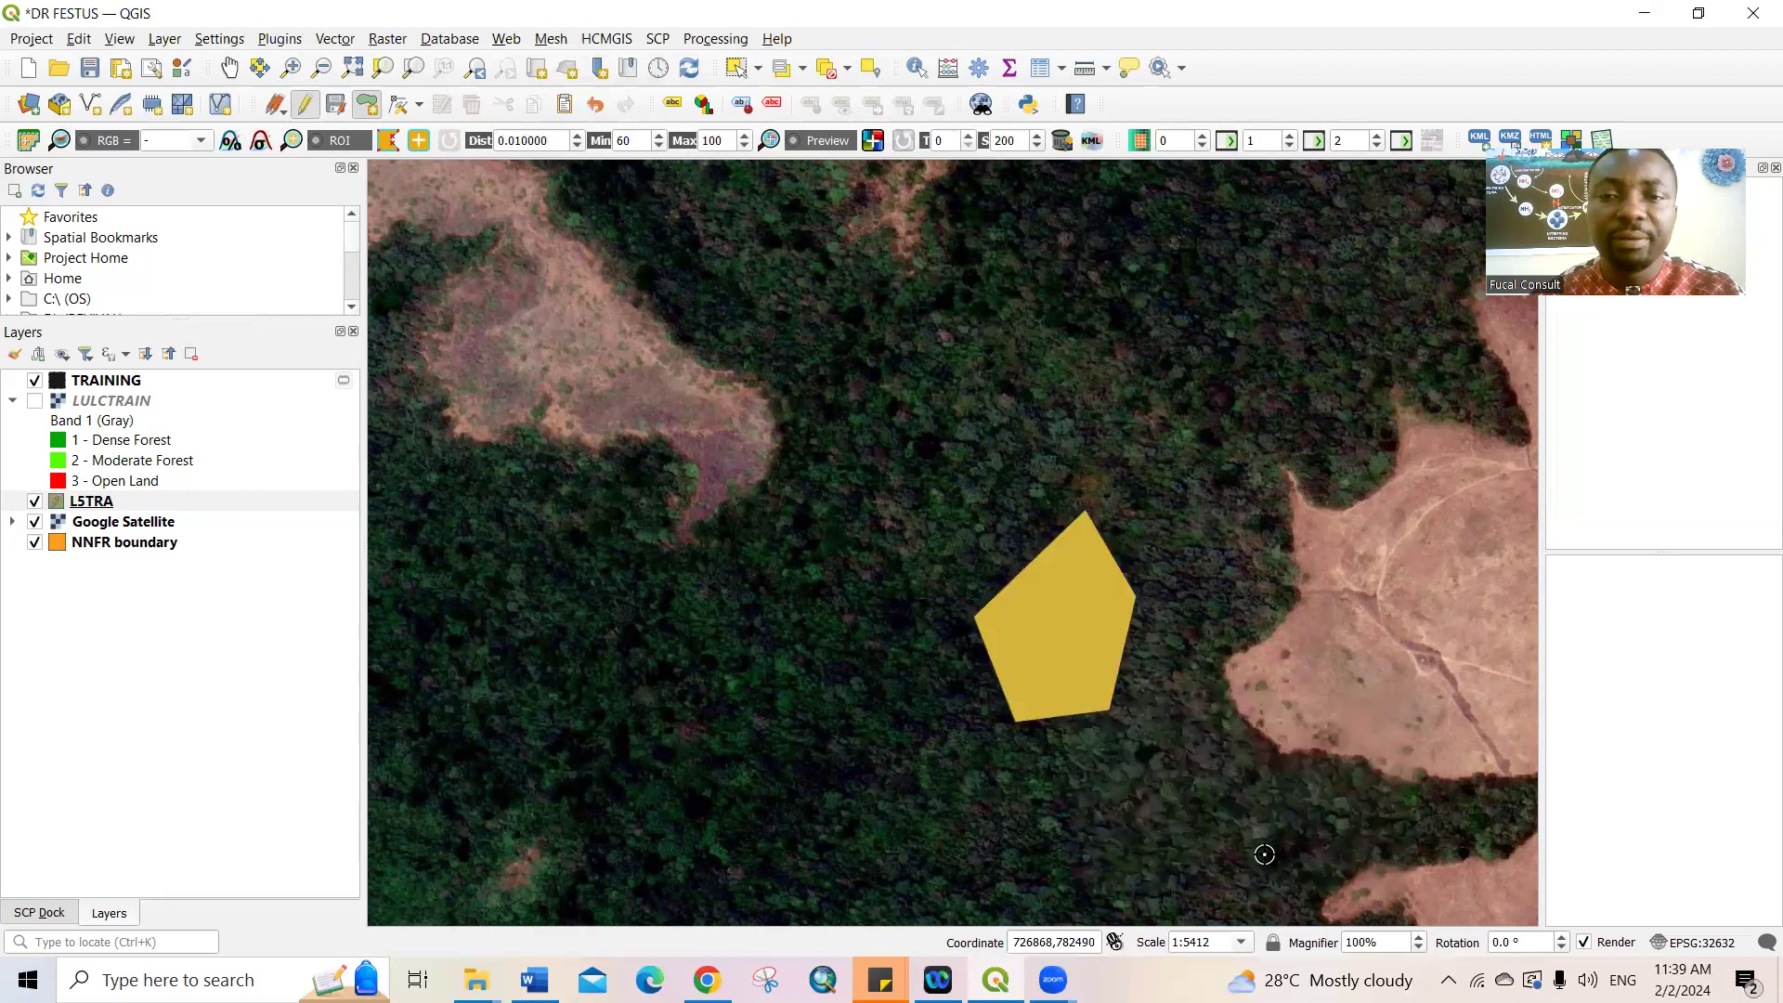
# Step: Digitize a second five-sided L5TRA polygon over the dense forest south of the first sample polygon
pyautogui.click(228, 68)
pyautogui.moveTo(752, 728); pyautogui.dragTo(1090, 350)
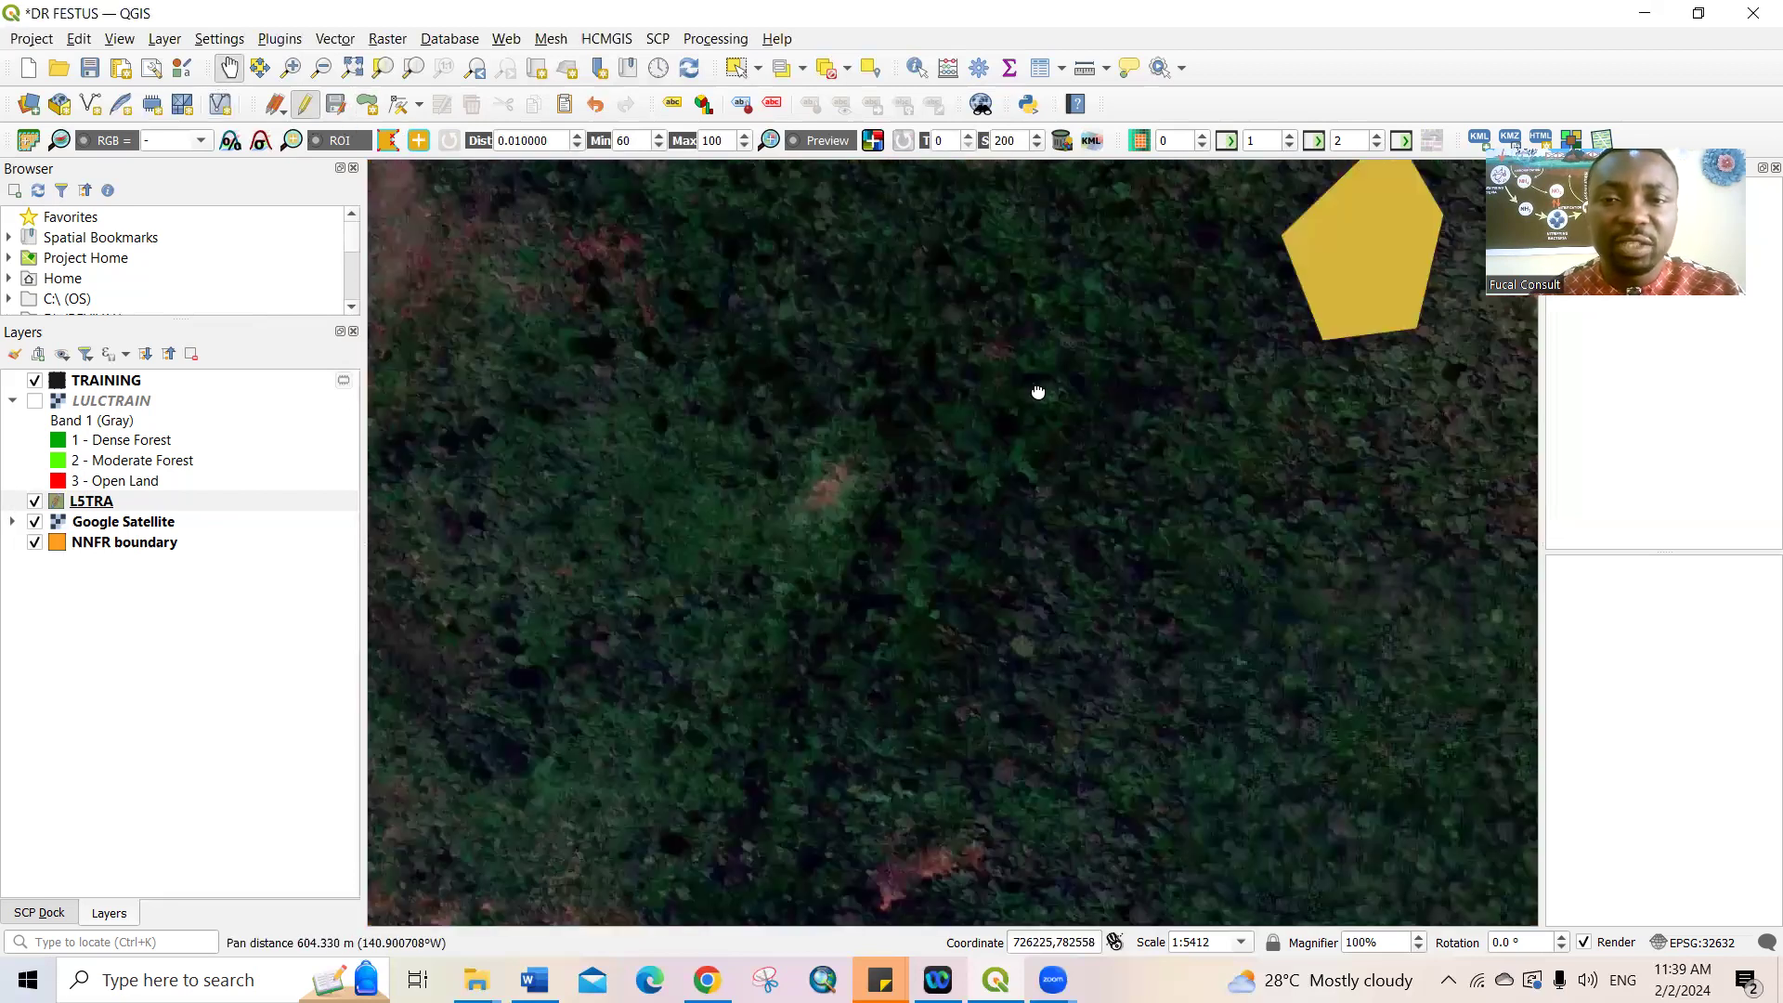
pyautogui.moveTo(1142, 558); pyautogui.dragTo(1106, 561)
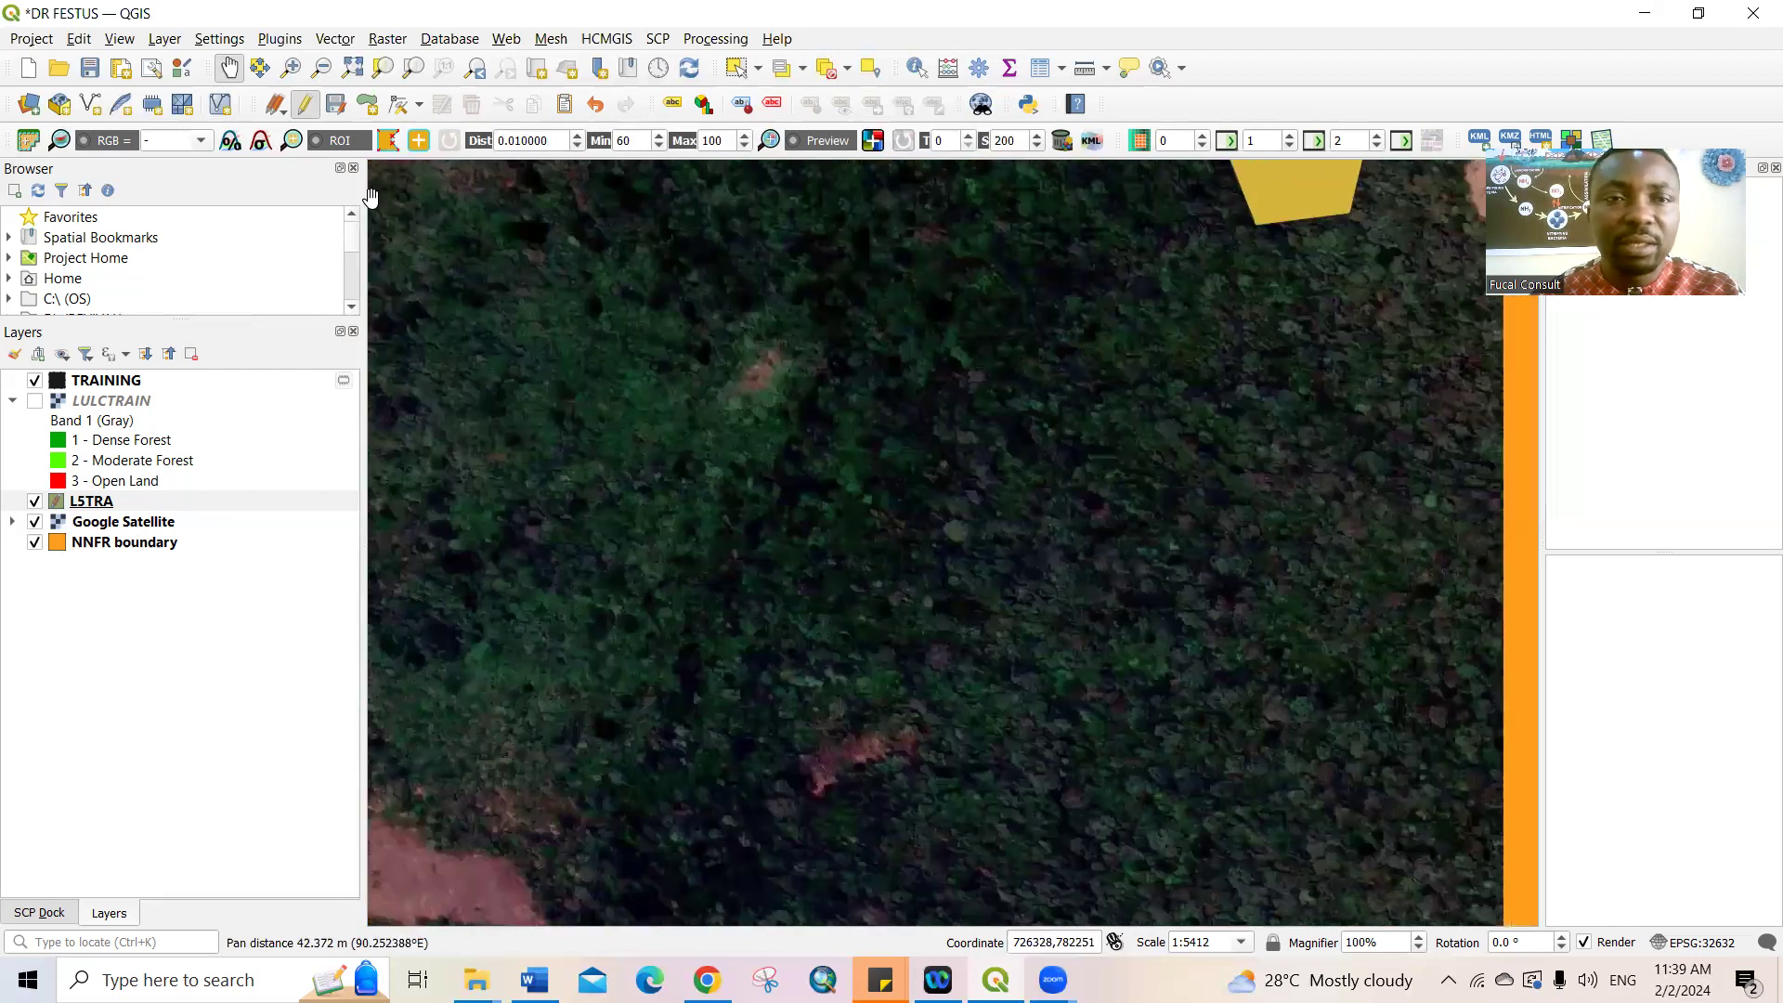
pyautogui.click(397, 143)
pyautogui.click(1236, 550)
pyautogui.click(1075, 663)
pyautogui.click(1147, 740)
pyautogui.click(1349, 751)
pyautogui.click(1353, 641)
pyautogui.rightClick(1350, 613)
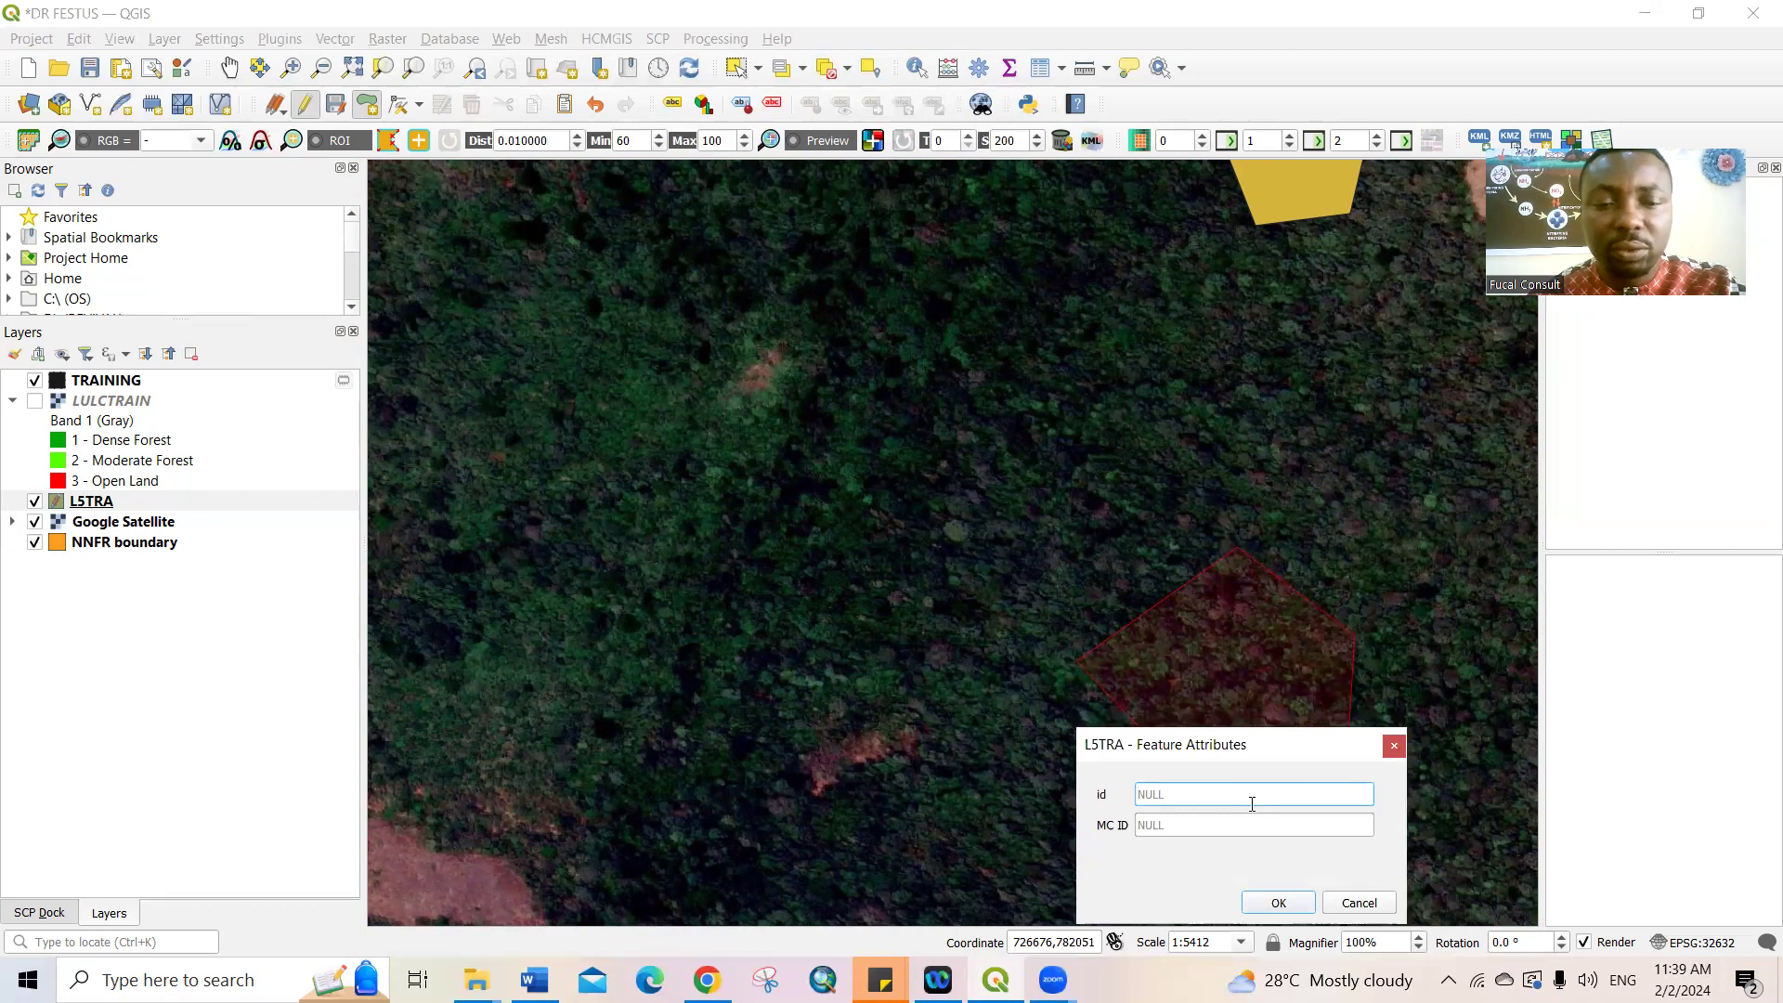
# Step: Give the second dense forest polygon id 2 and MC ID 1, and save its attributes
pyautogui.write('2')
pyautogui.click(1167, 826)
pyautogui.write('1')
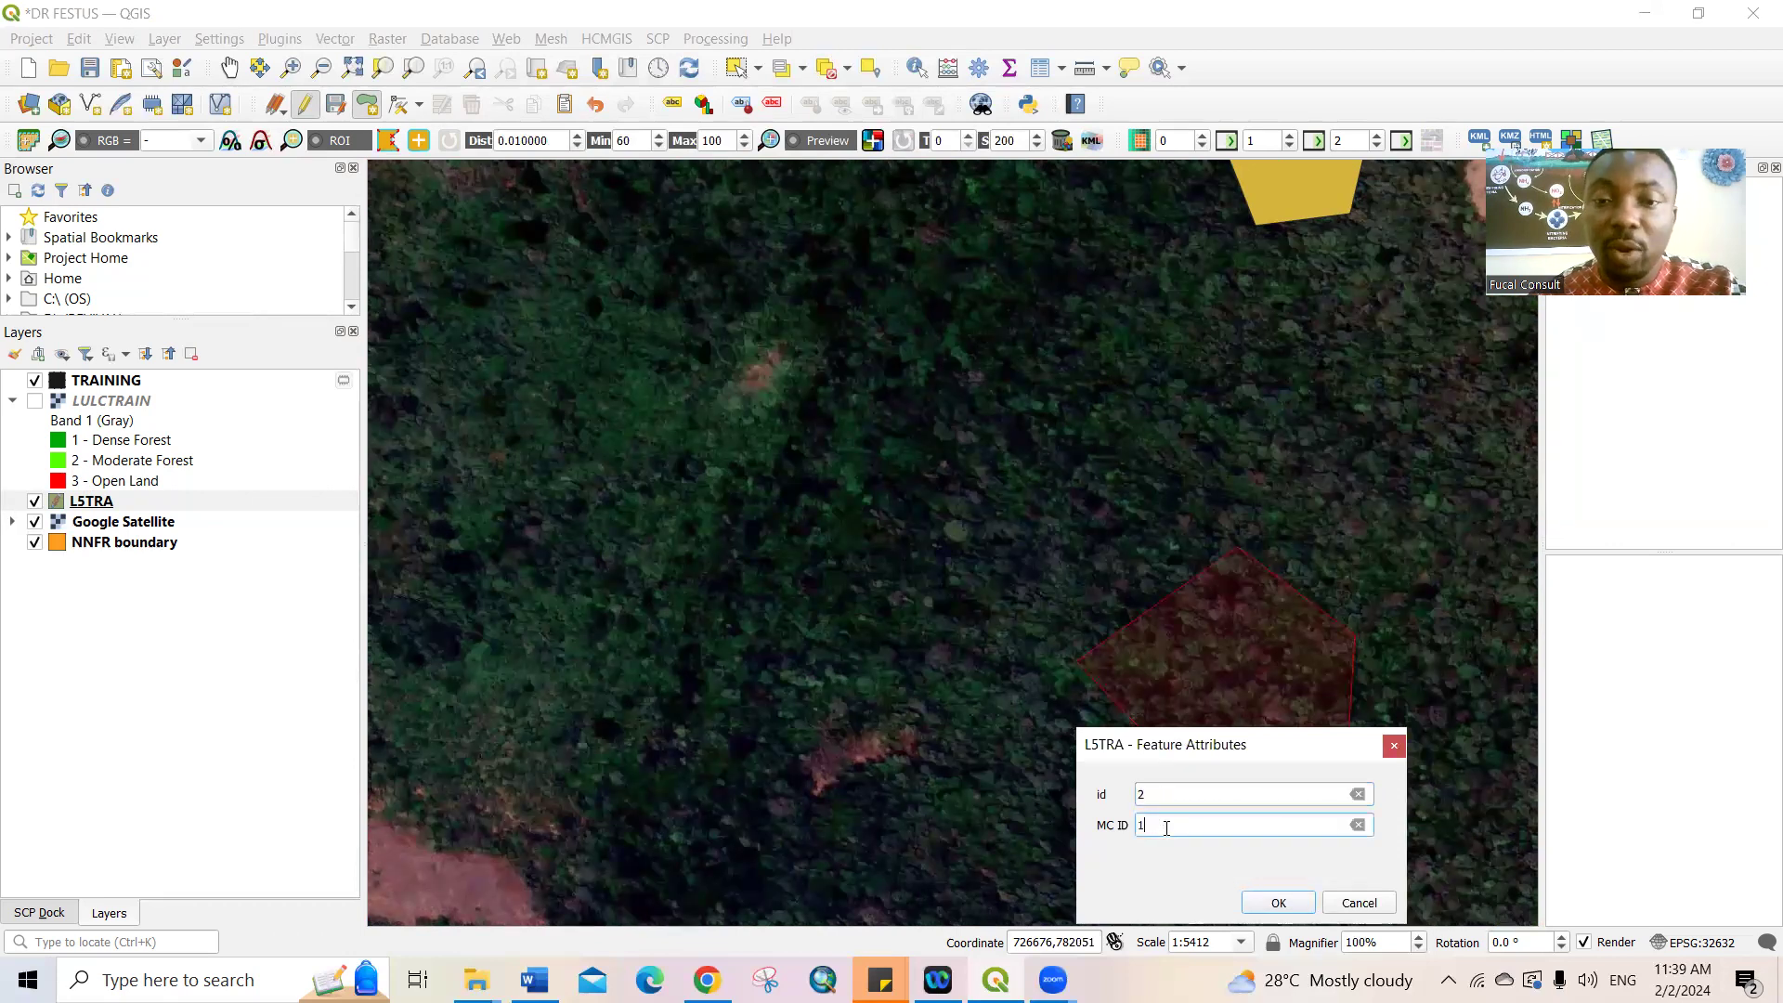
pyautogui.click(1278, 903)
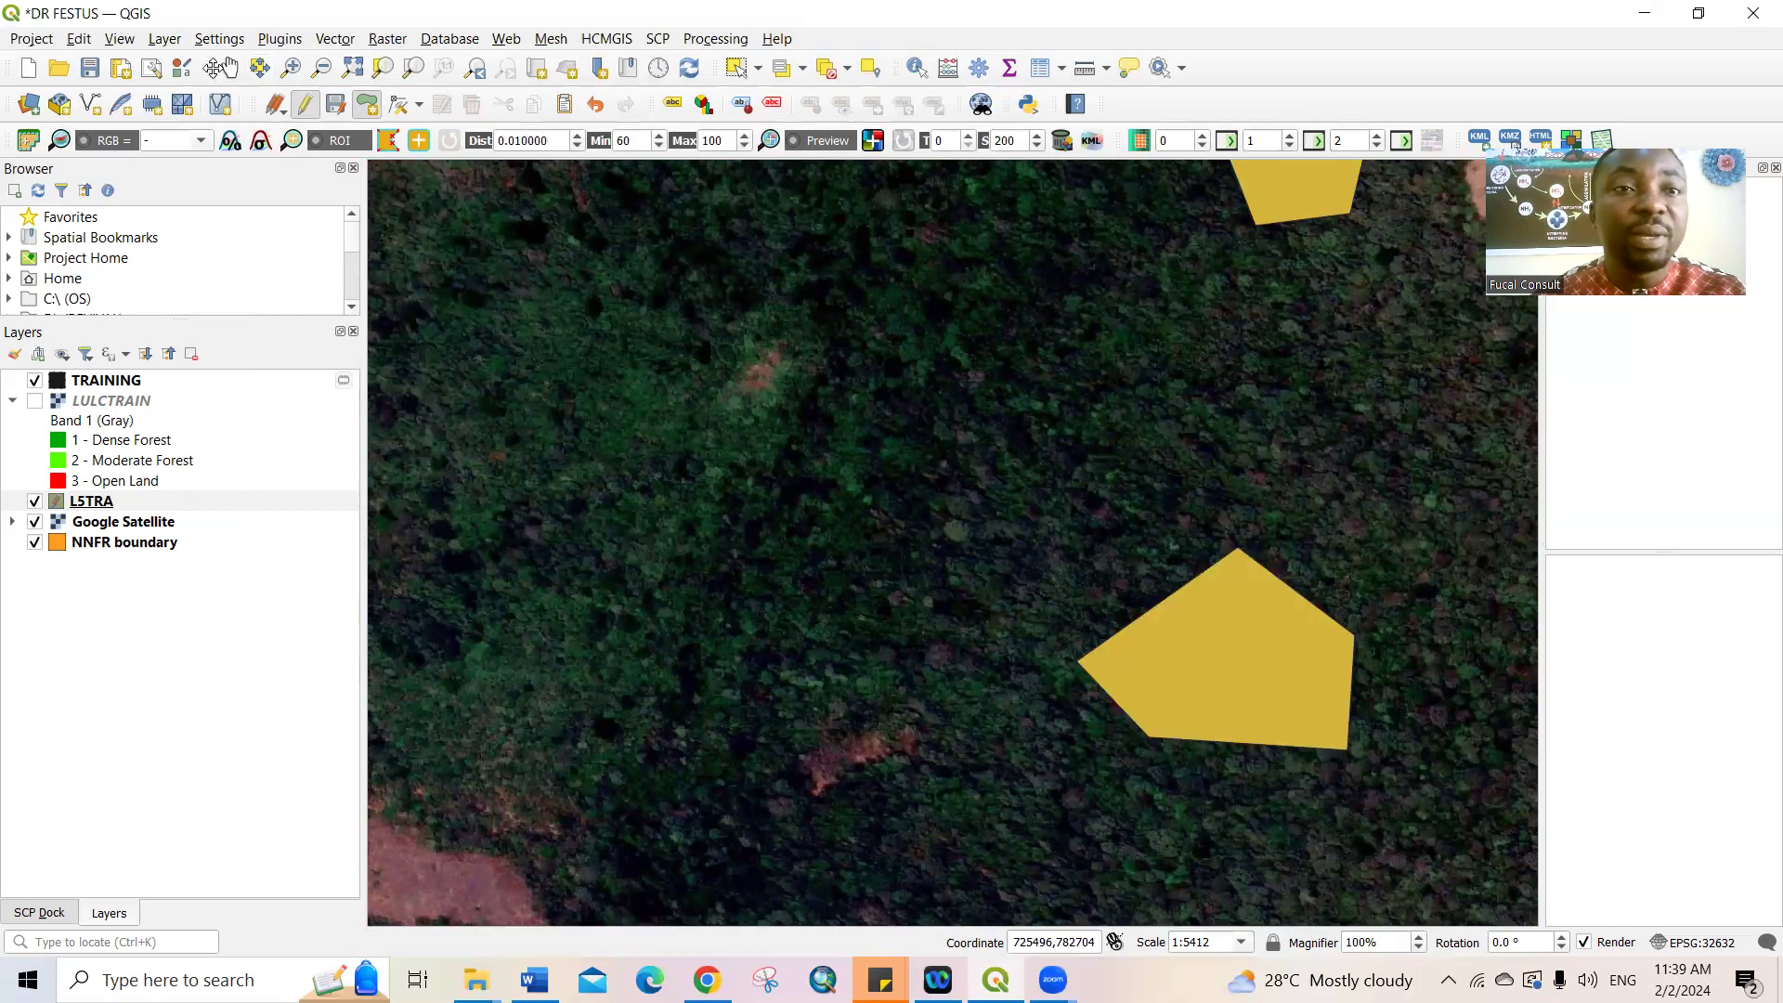
# Step: Compare the LULCTRAIN classification with the satellite imagery across the forest surrounding the two sample polygons
pyautogui.click(229, 70)
pyautogui.scroll(-1, 879, 547)
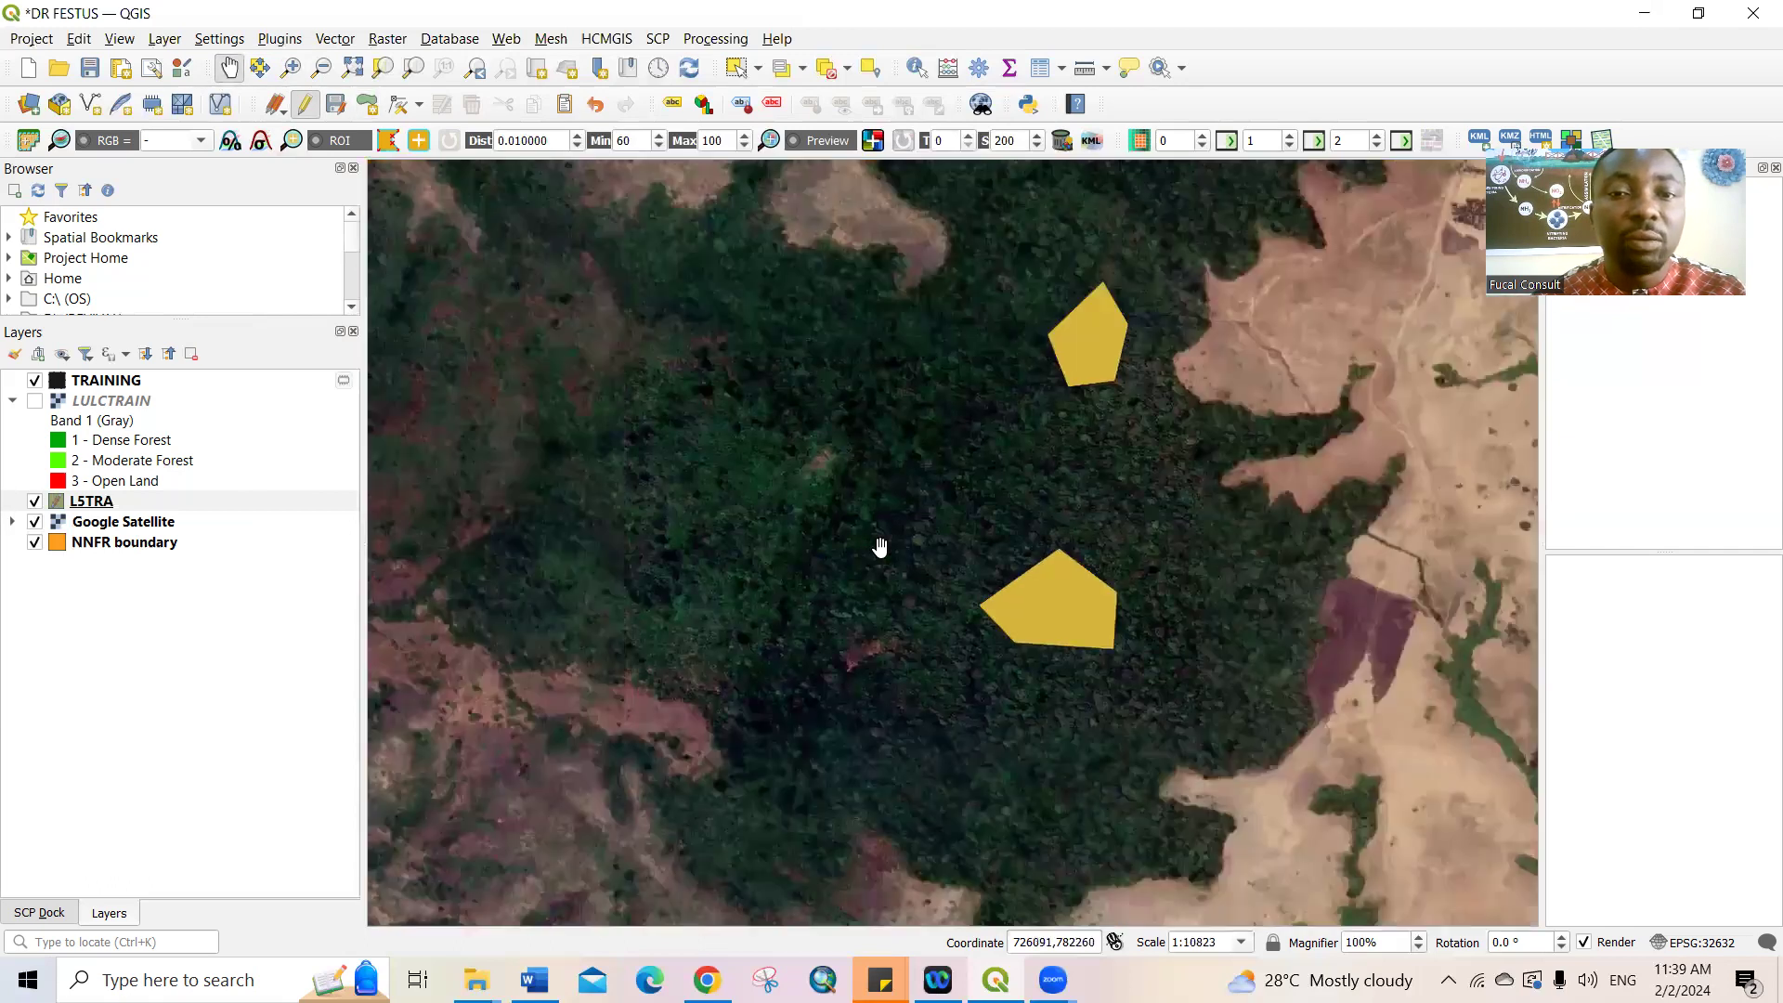
pyautogui.scroll(-1, 879, 547)
pyautogui.moveTo(836, 418); pyautogui.dragTo(840, 530)
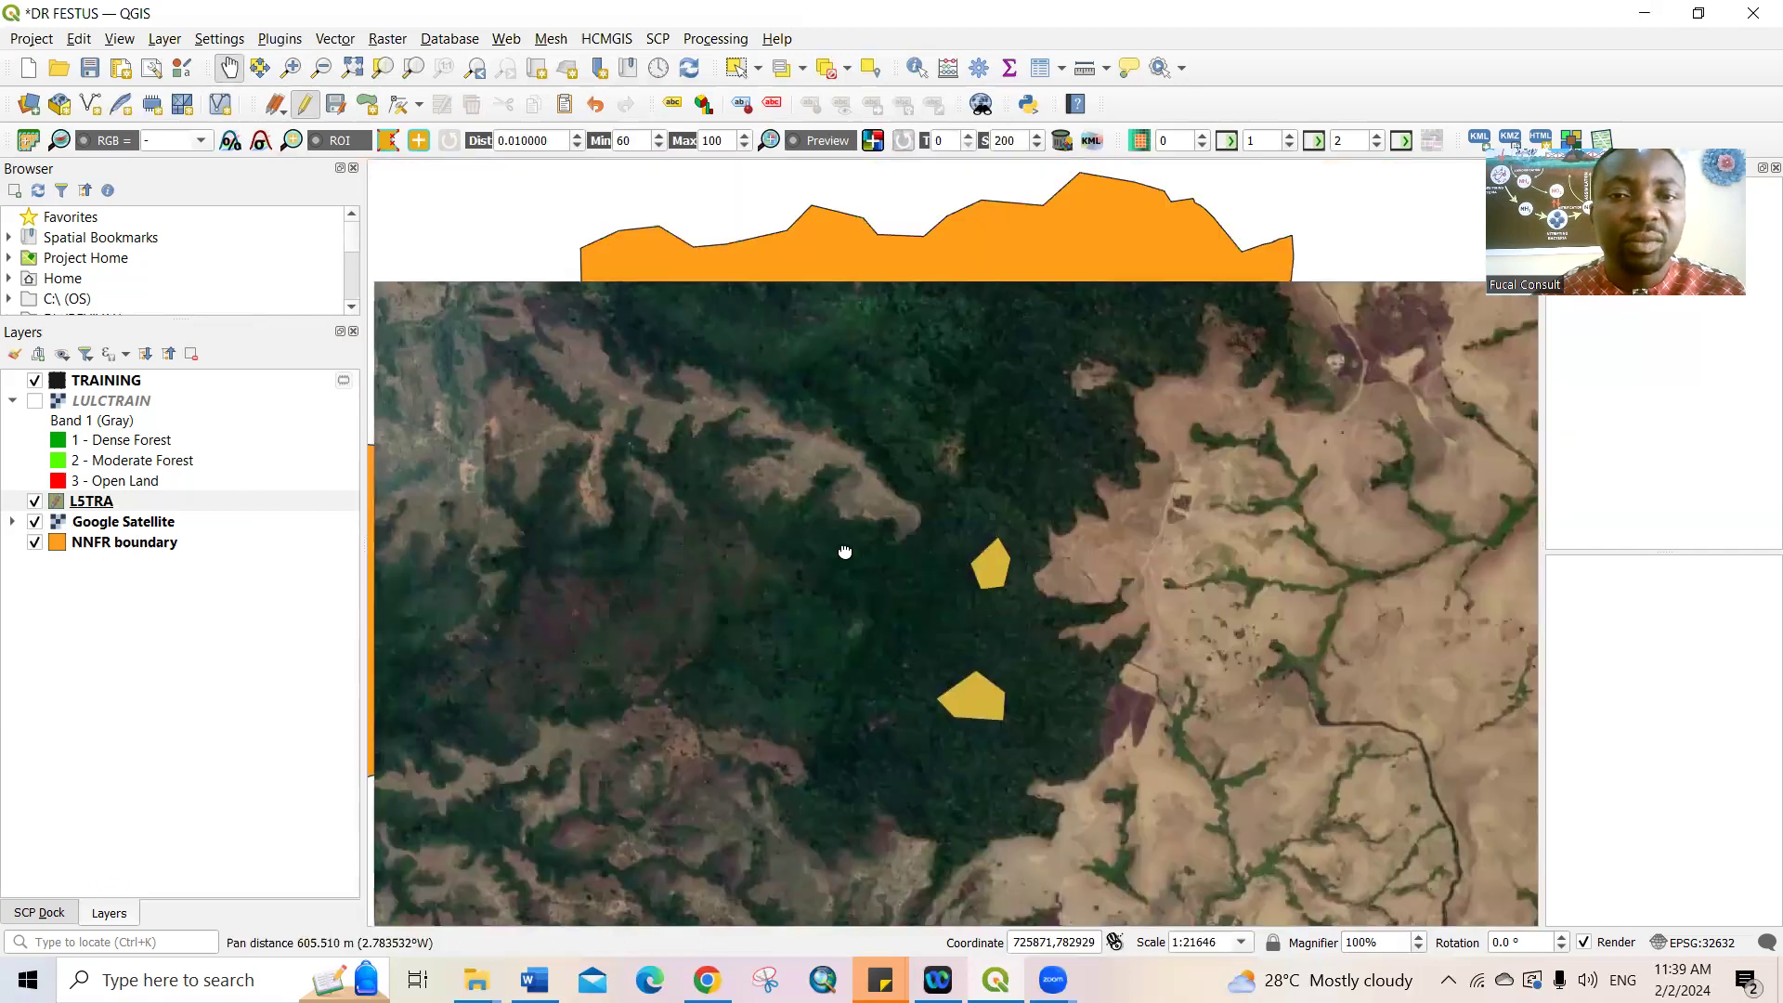
pyautogui.moveTo(849, 459); pyautogui.dragTo(853, 488)
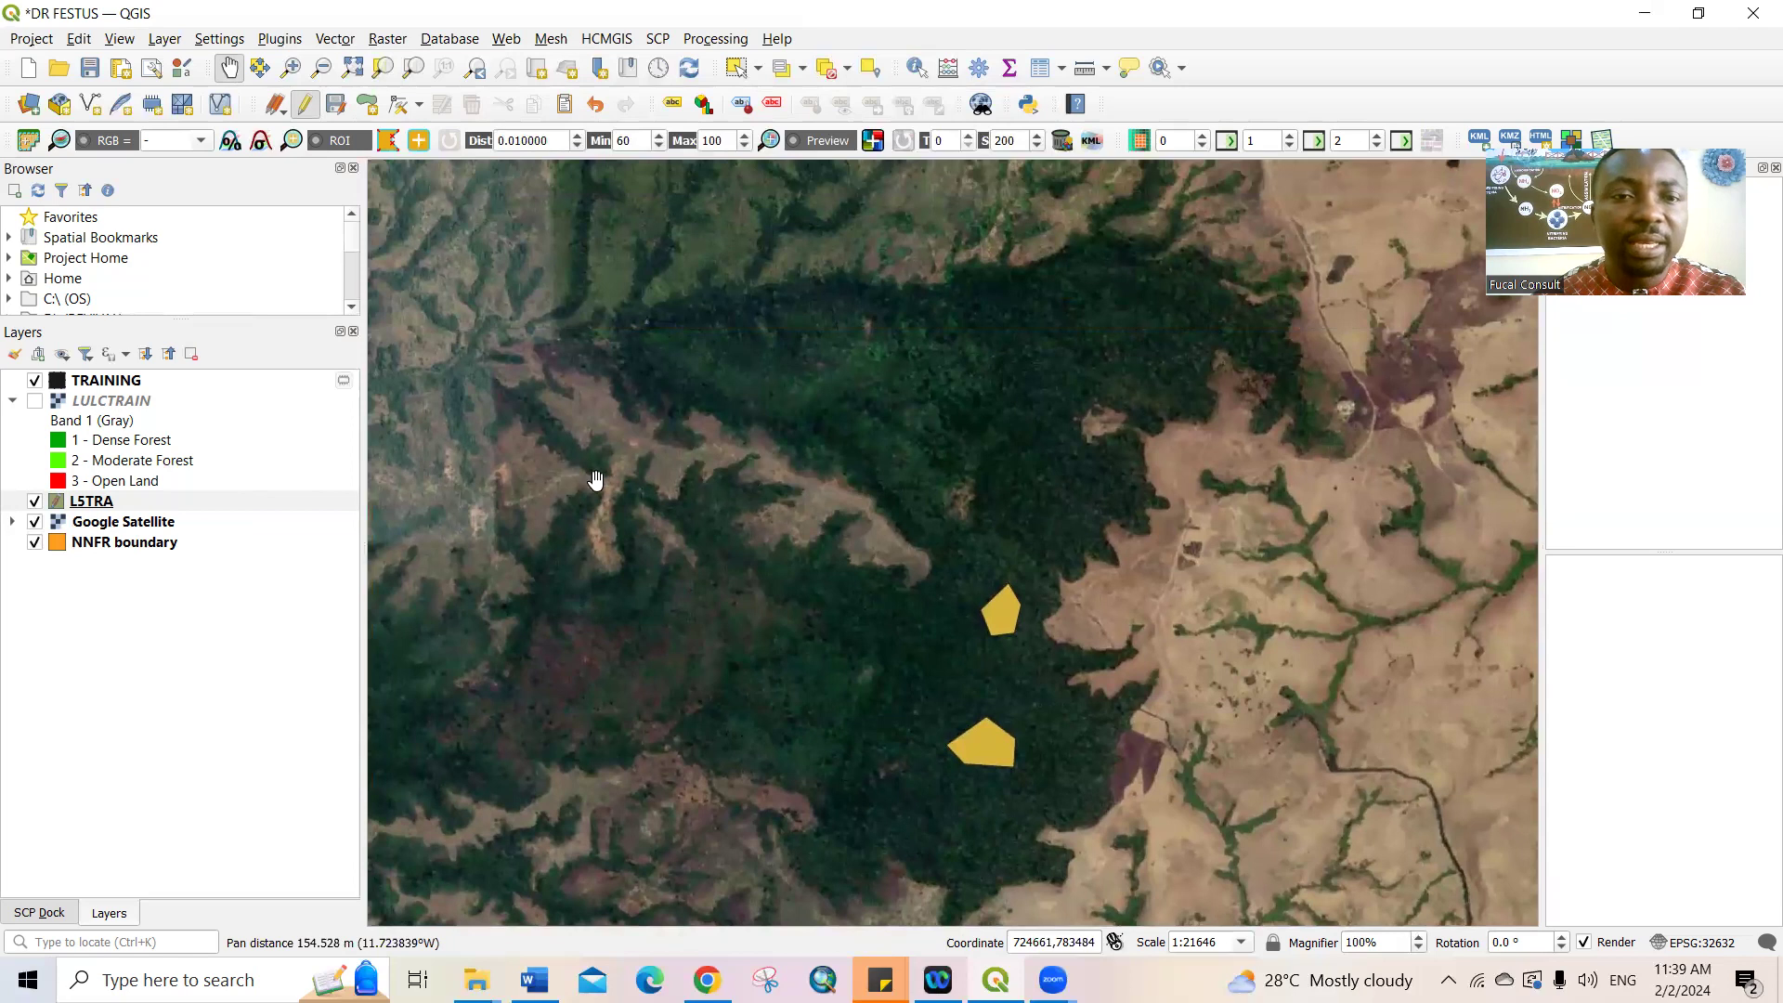
pyautogui.click(36, 404)
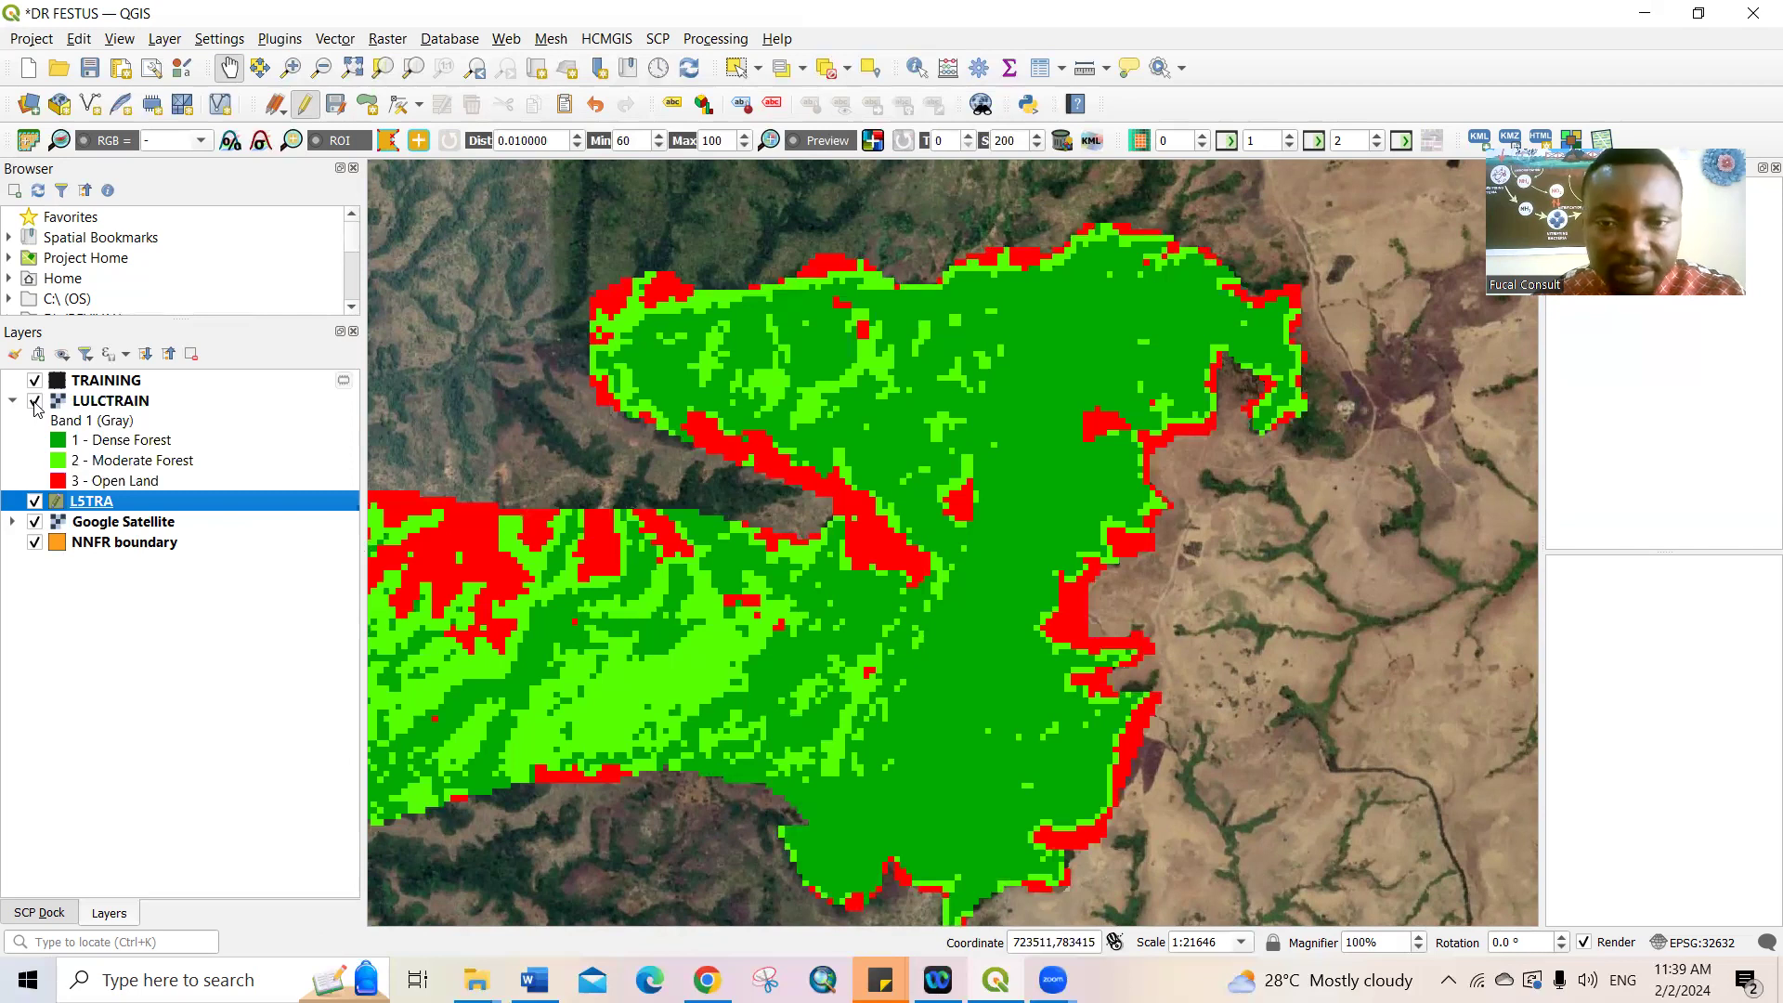
pyautogui.click(37, 403)
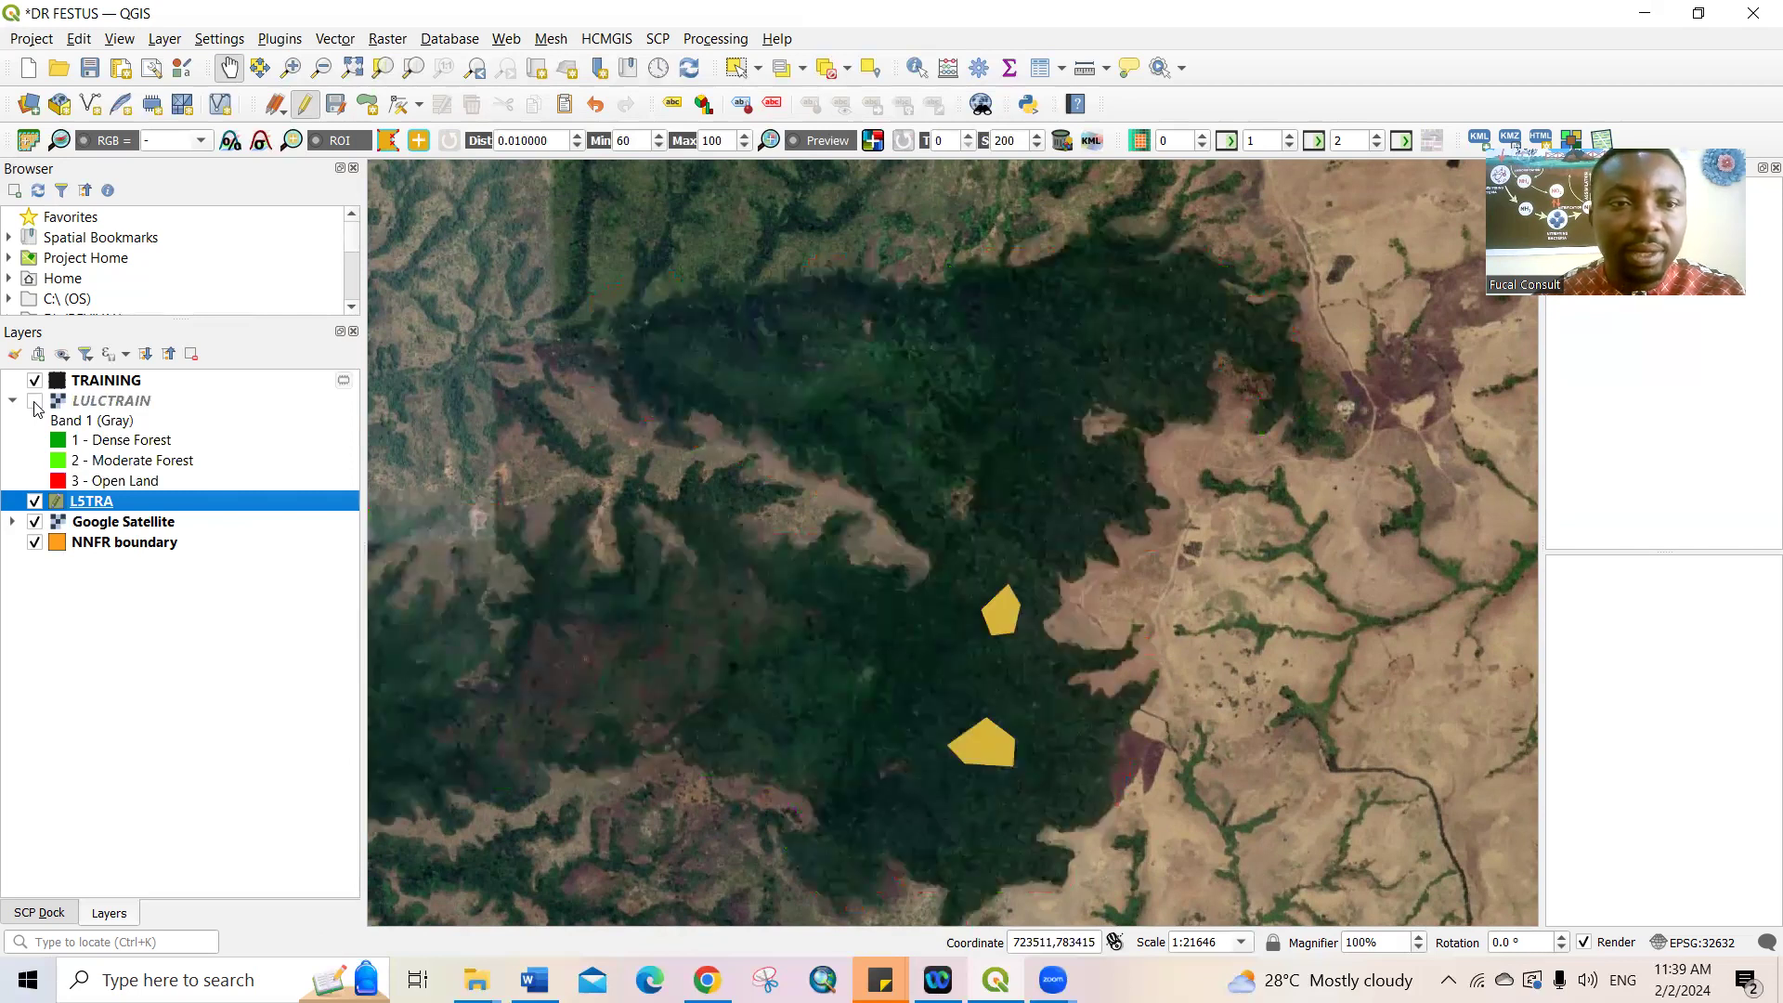
pyautogui.click(37, 404)
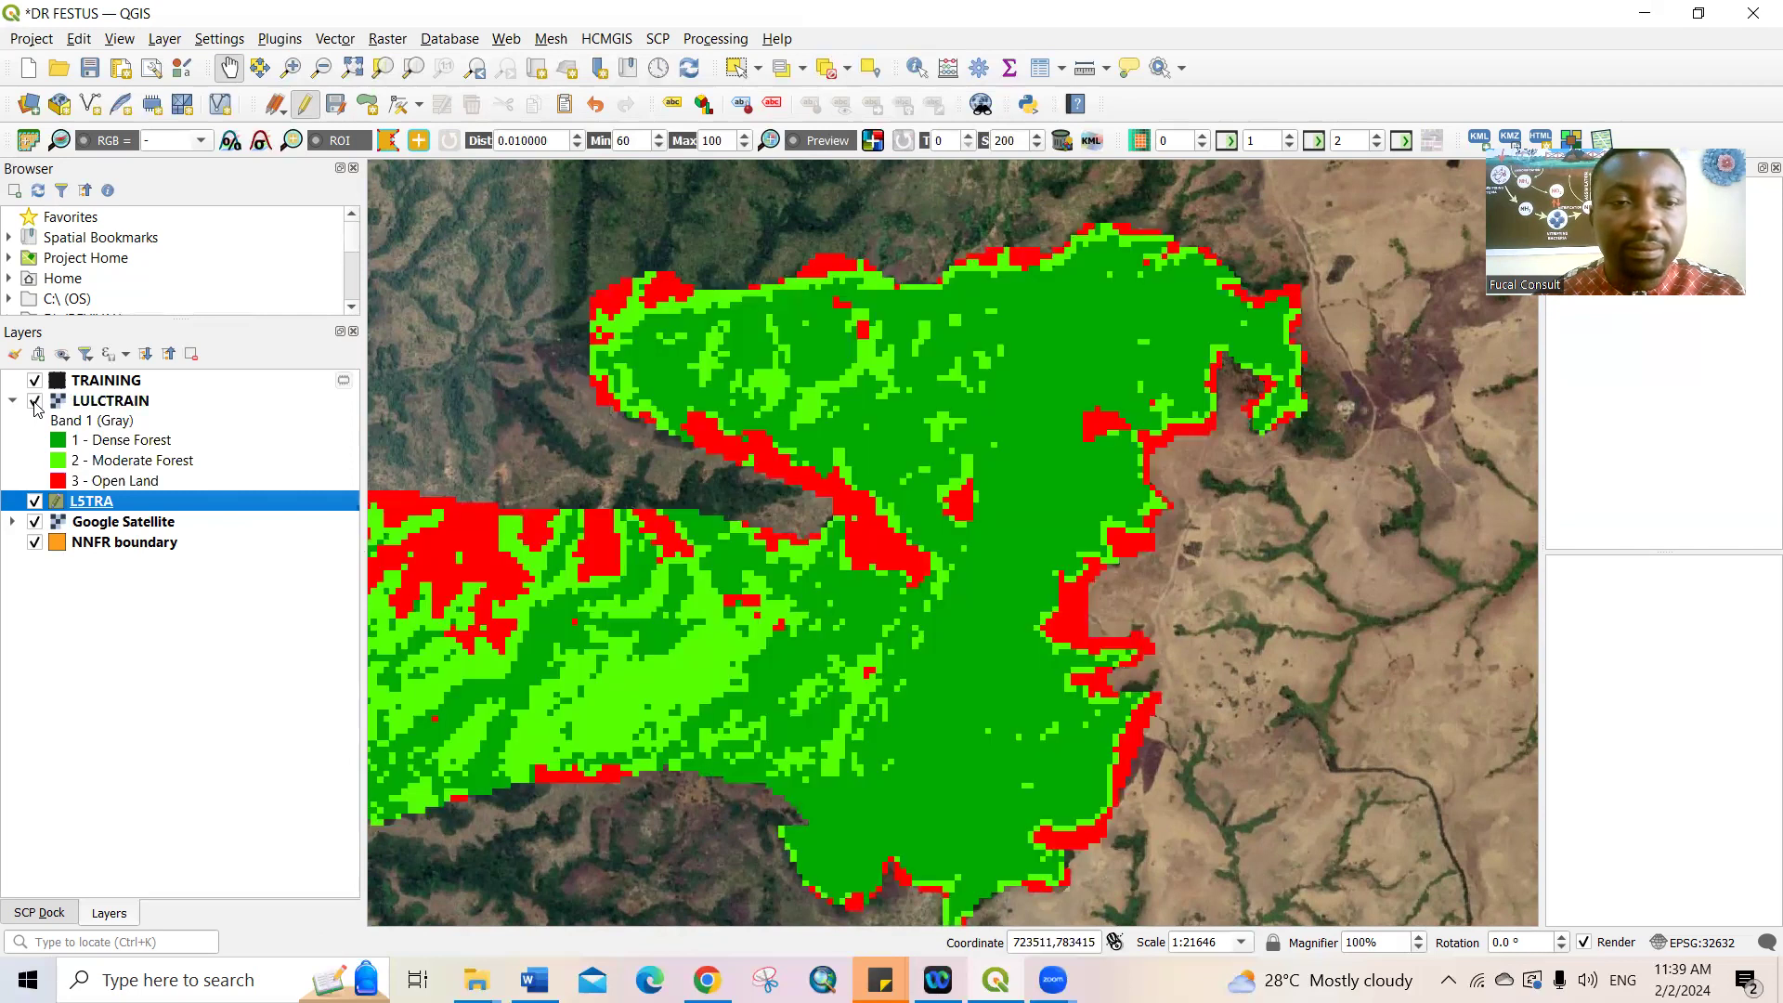
pyautogui.click(37, 403)
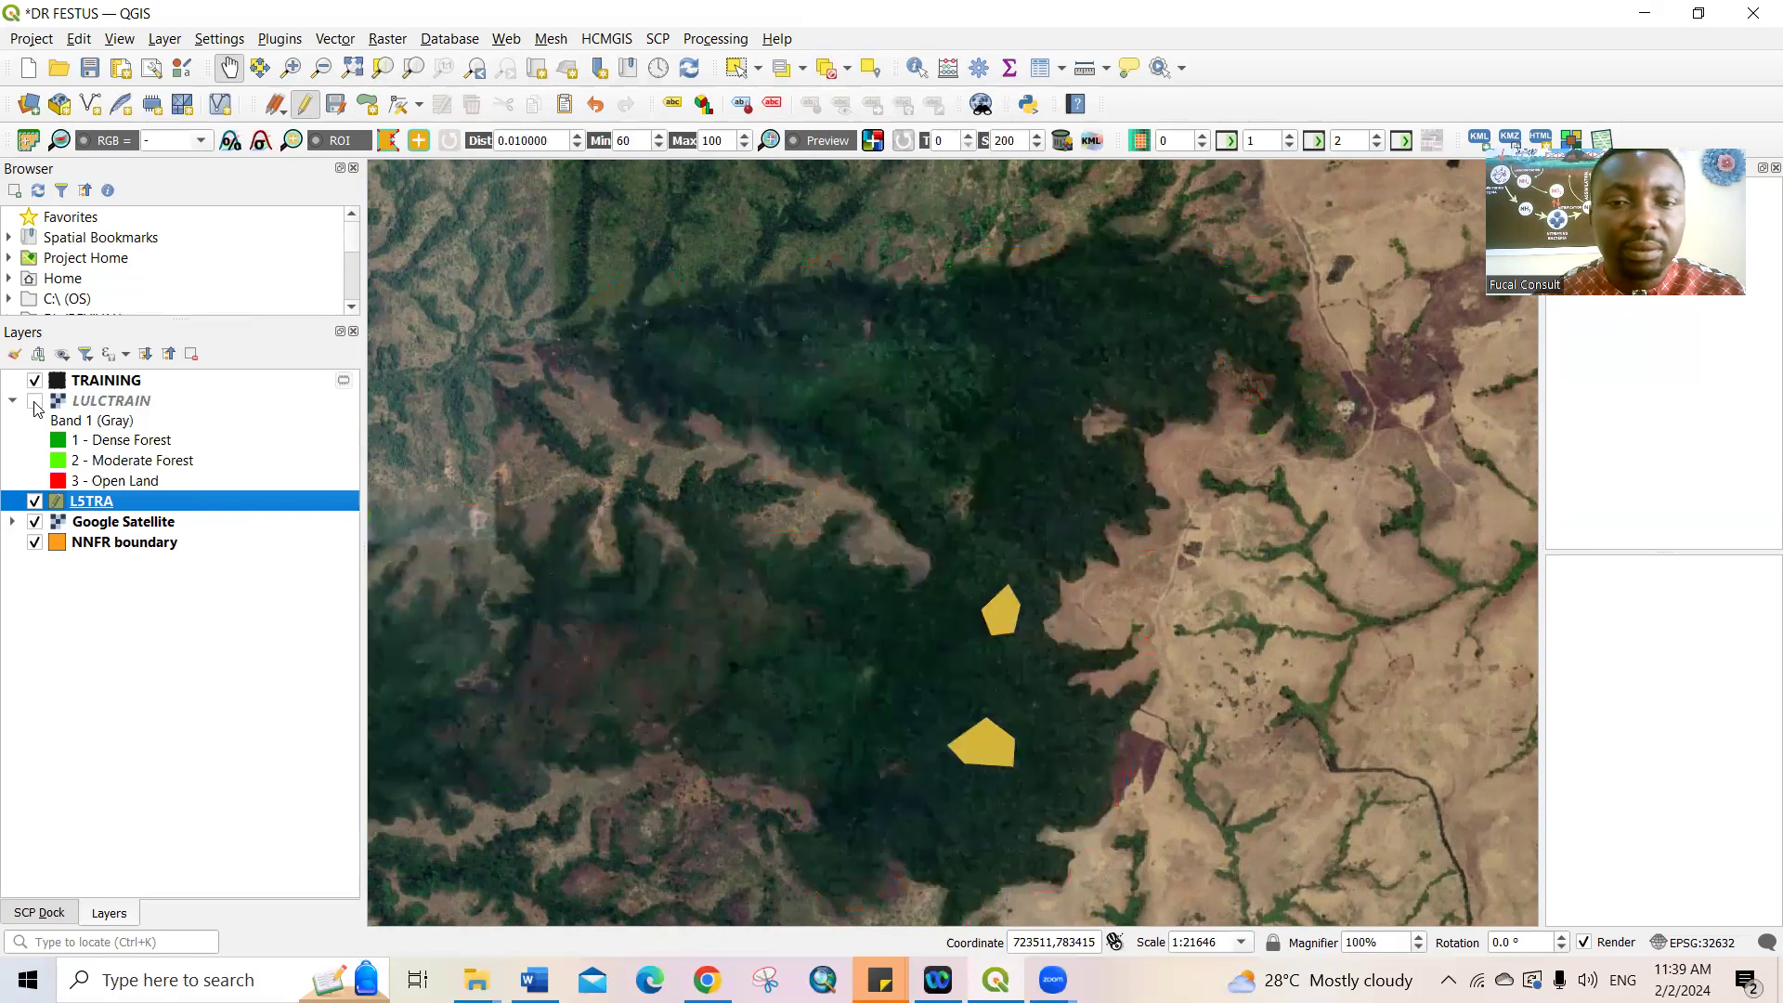
# Step: Place the L5TRA layer above LULCTRAIN and compare the moderate forest class with the imagery, leaving LULCTRAIN hidden
pyautogui.click(36, 403)
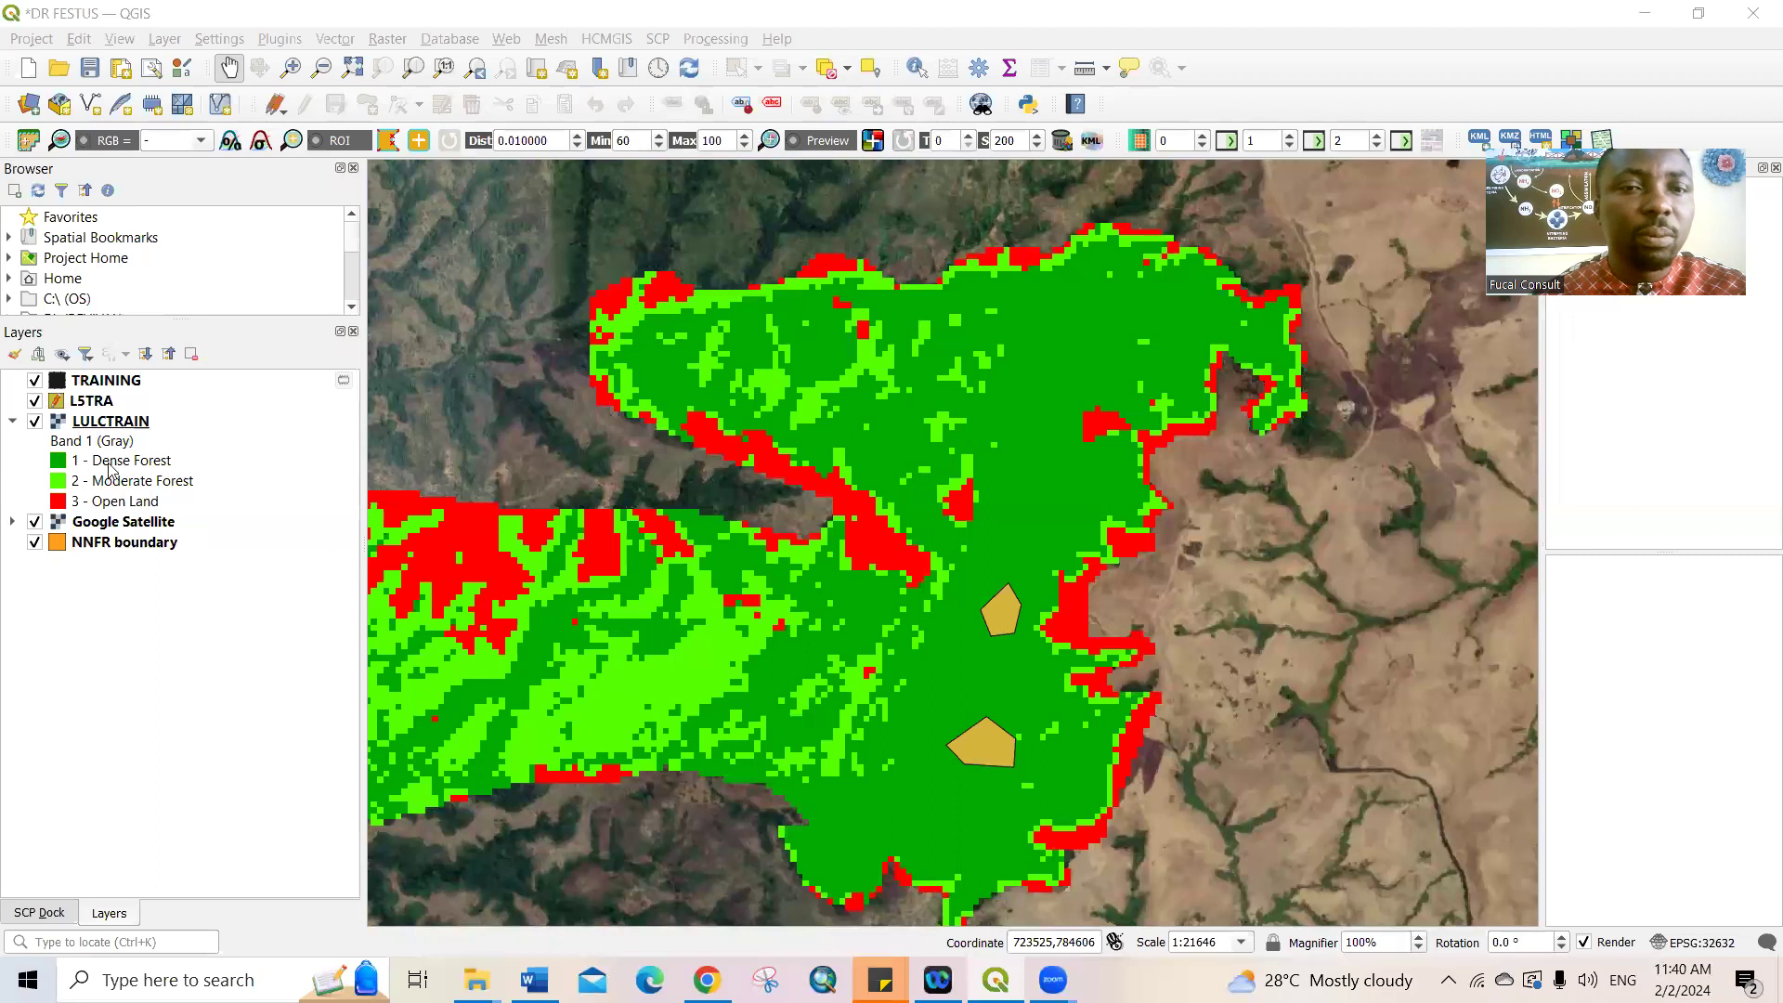
pyautogui.click(35, 422)
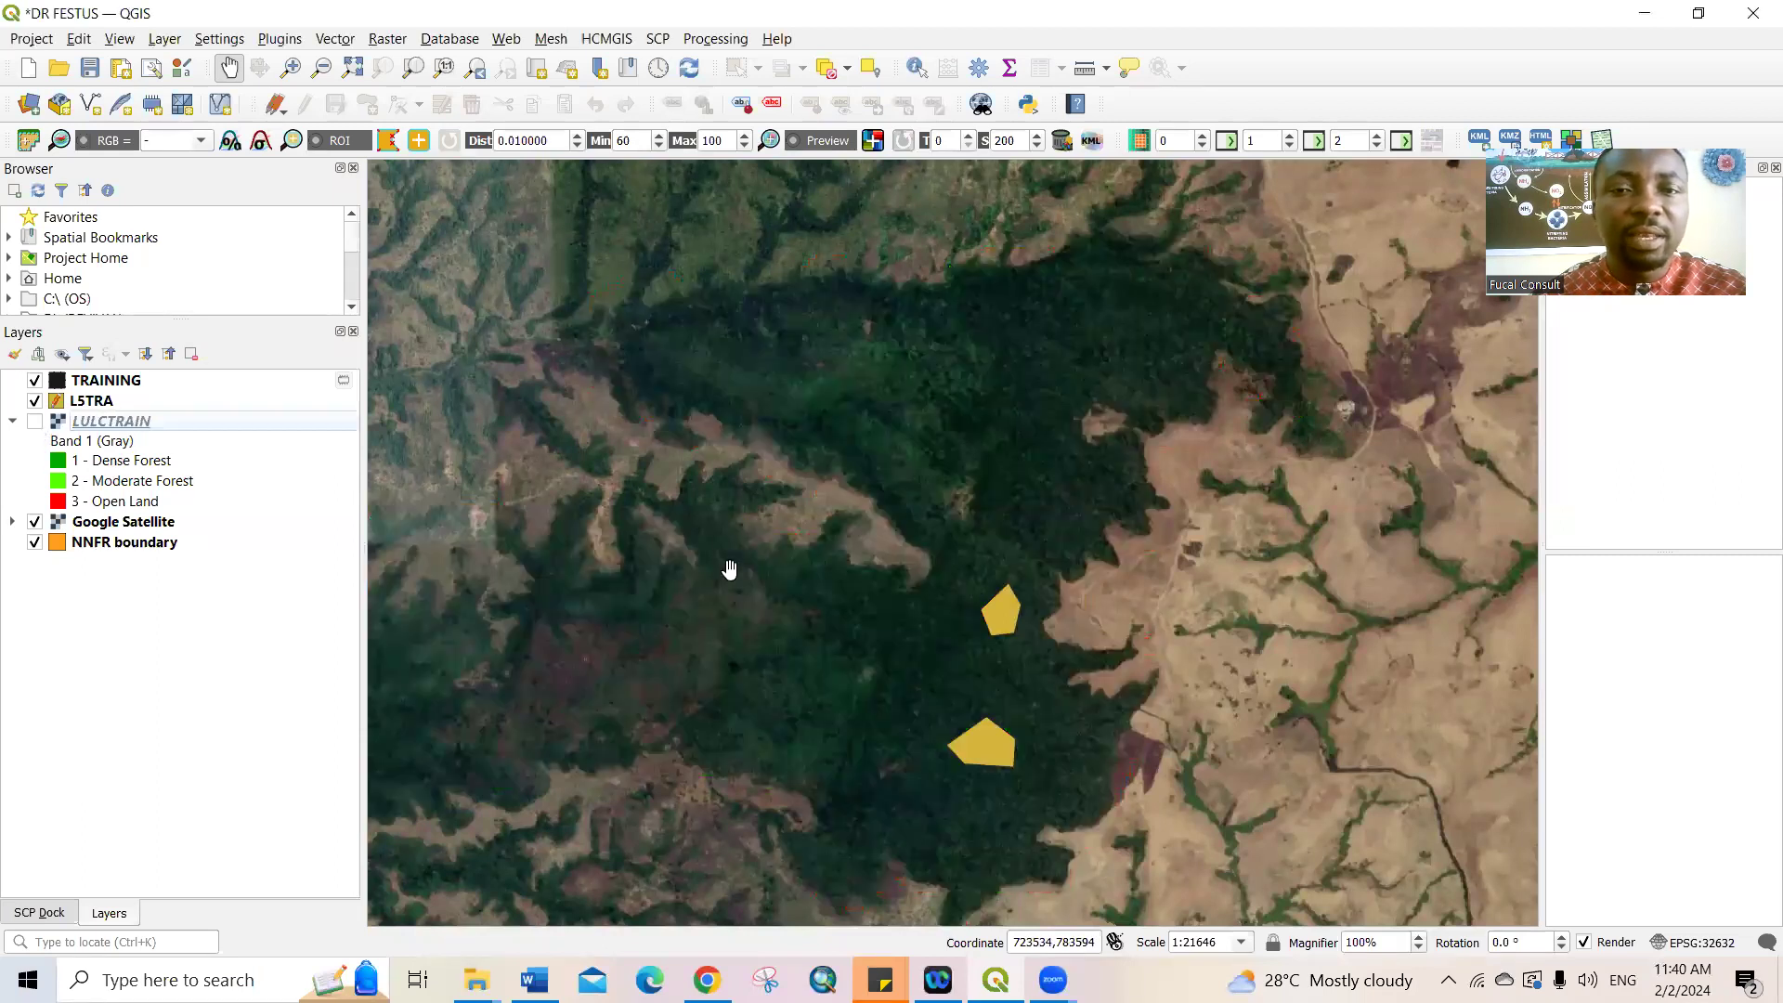
pyautogui.click(34, 424)
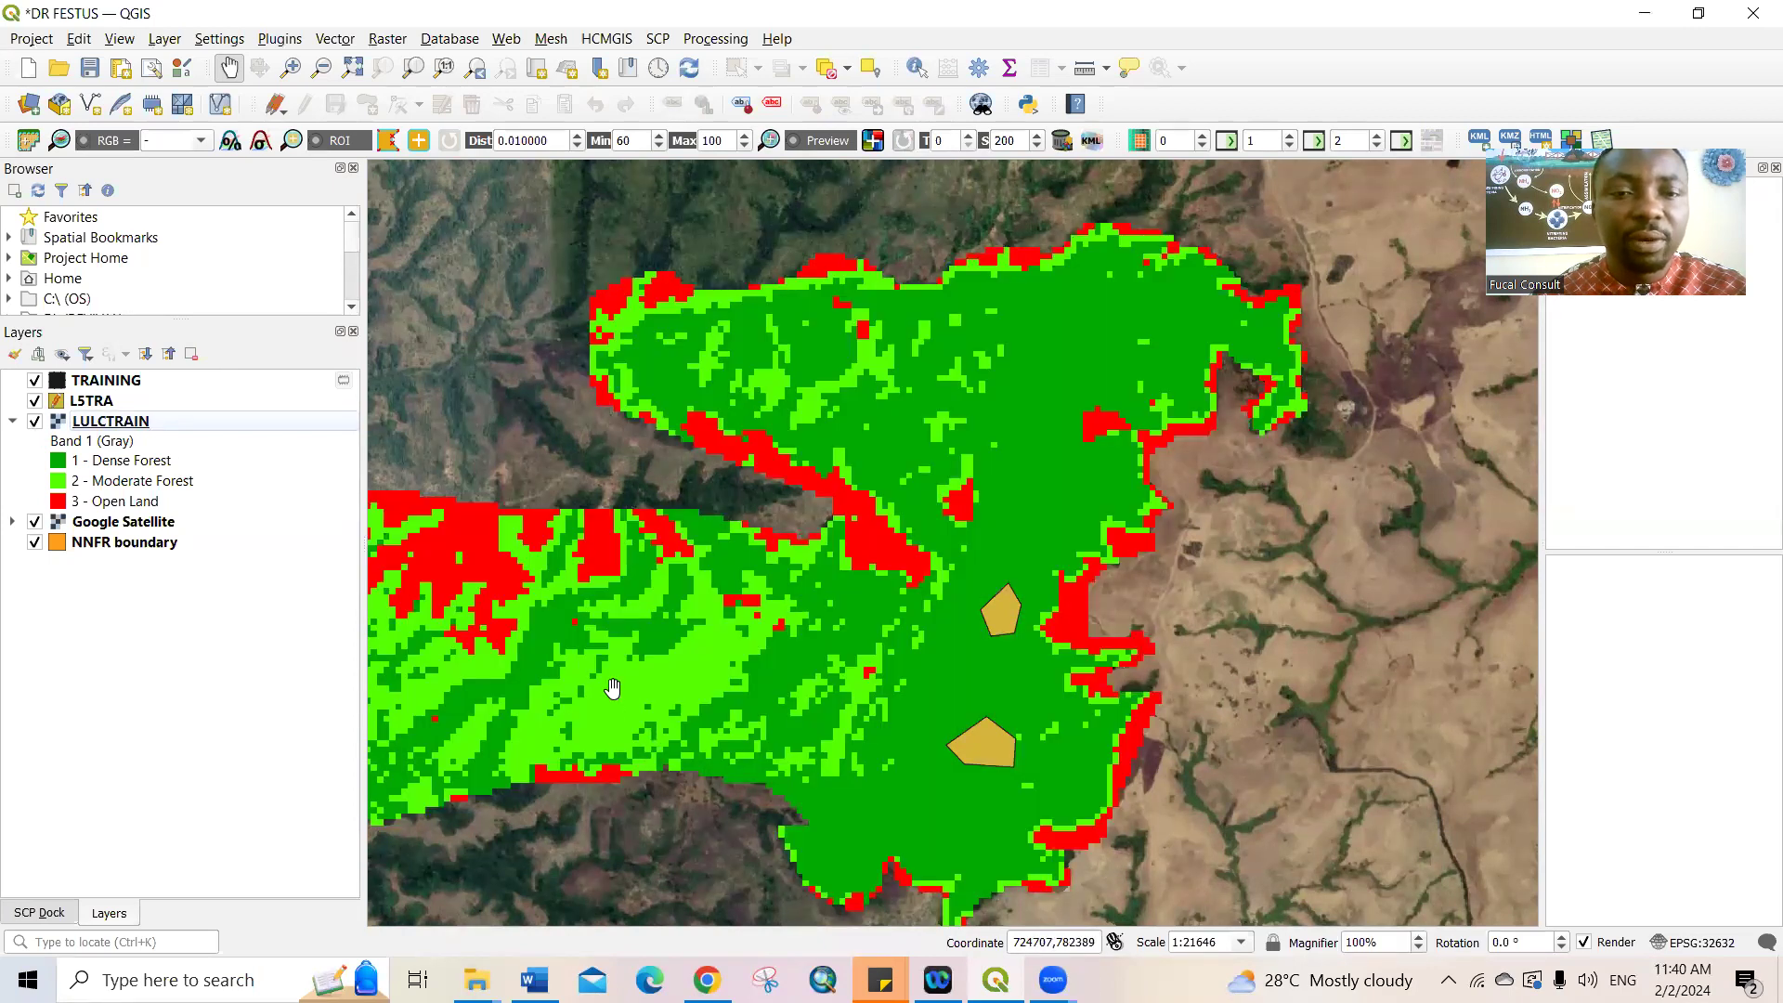
pyautogui.click(34, 423)
# Step: Enable editing on L5TRA and digitize a five-sided polygon over the moderate forest west of the dense forest samples
pyautogui.scroll(1, 607, 677)
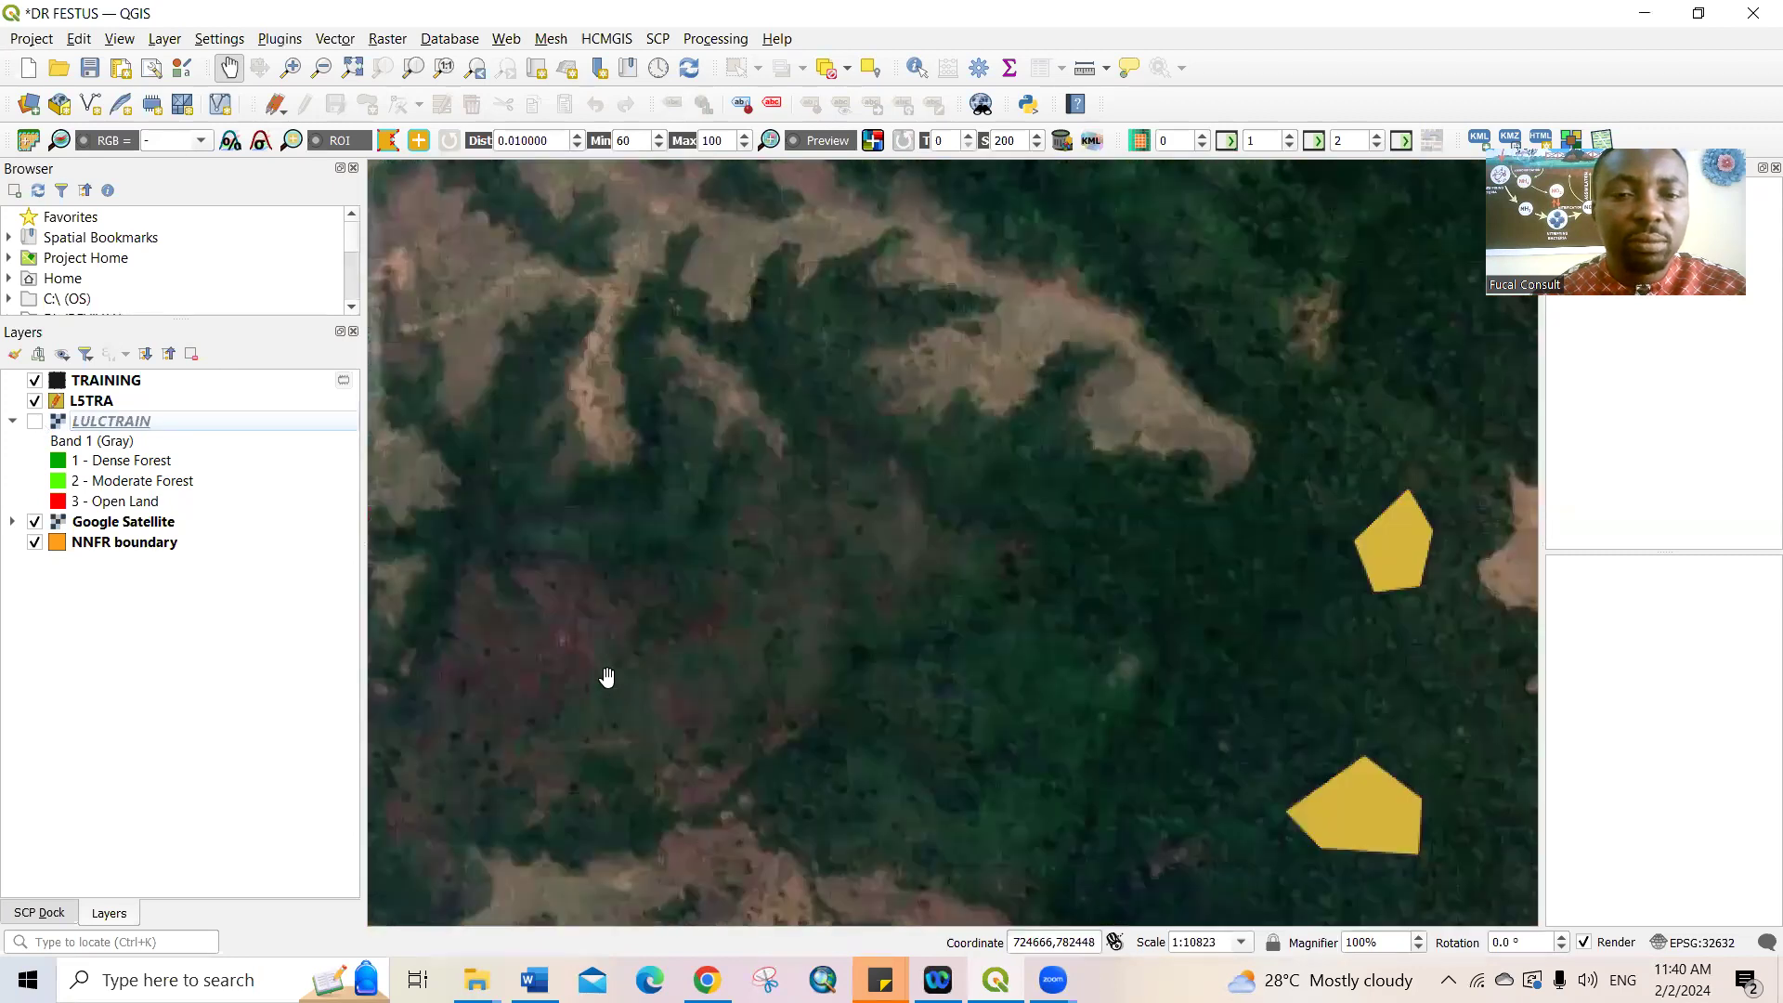
pyautogui.scroll(1, 608, 677)
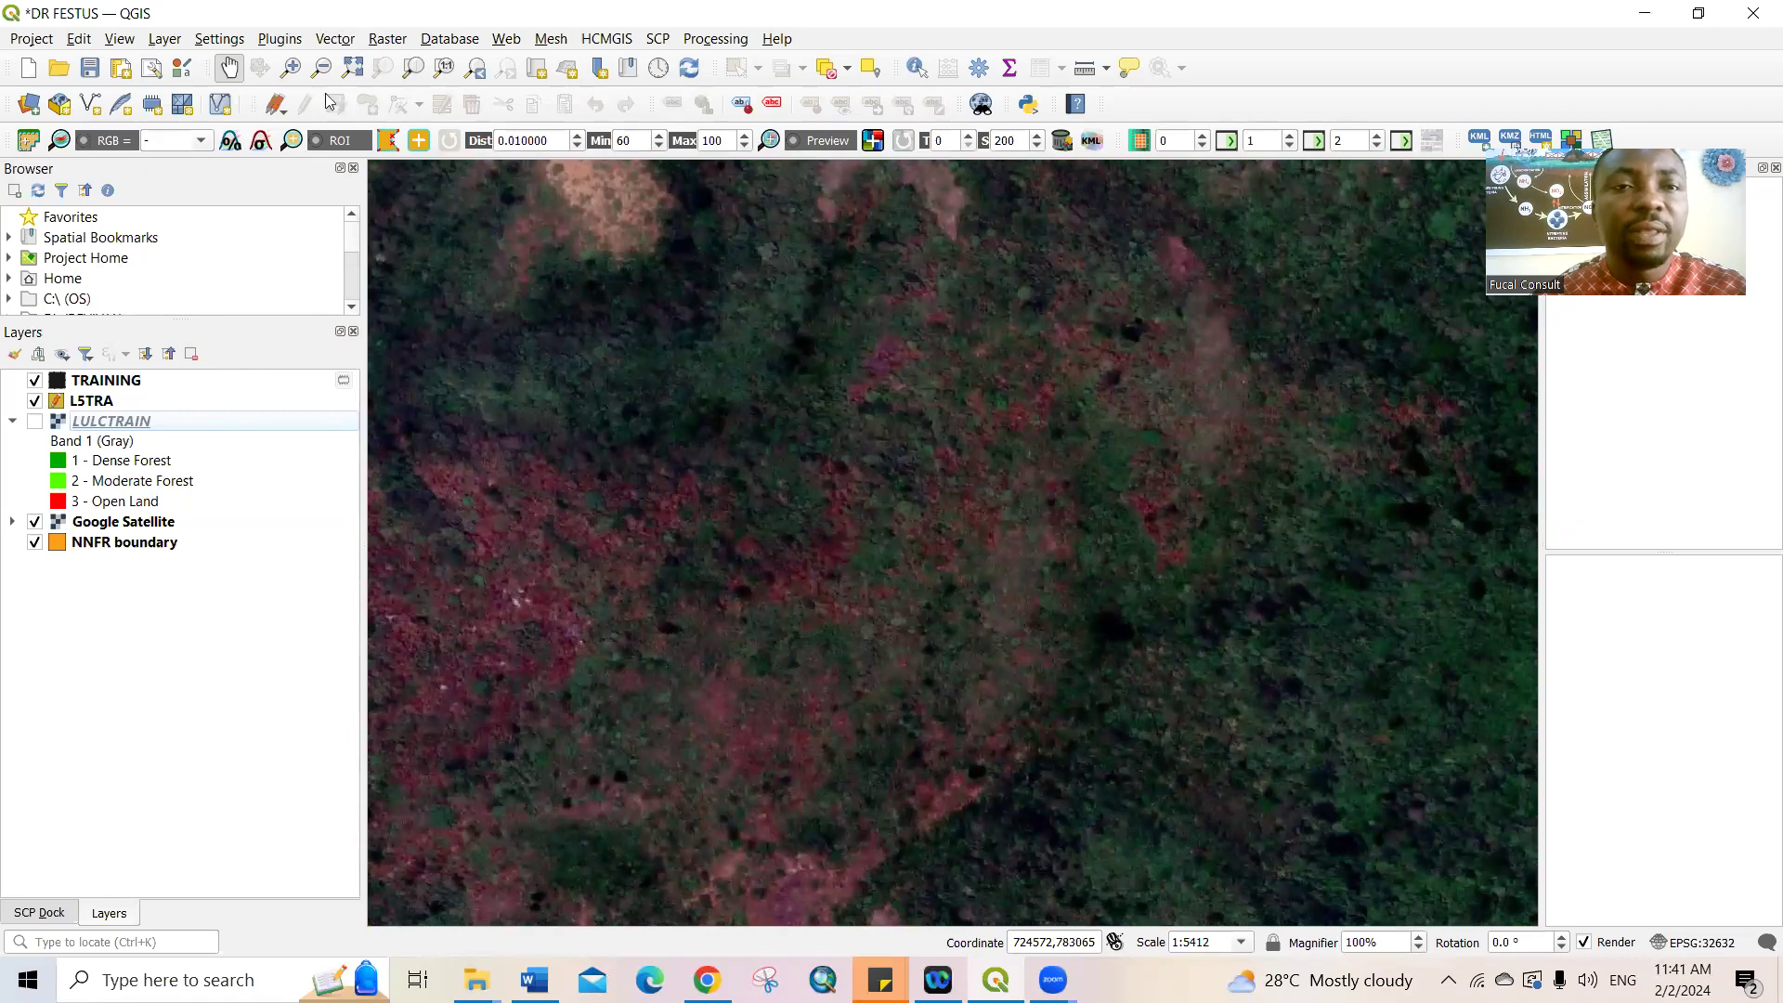
pyautogui.click(86, 406)
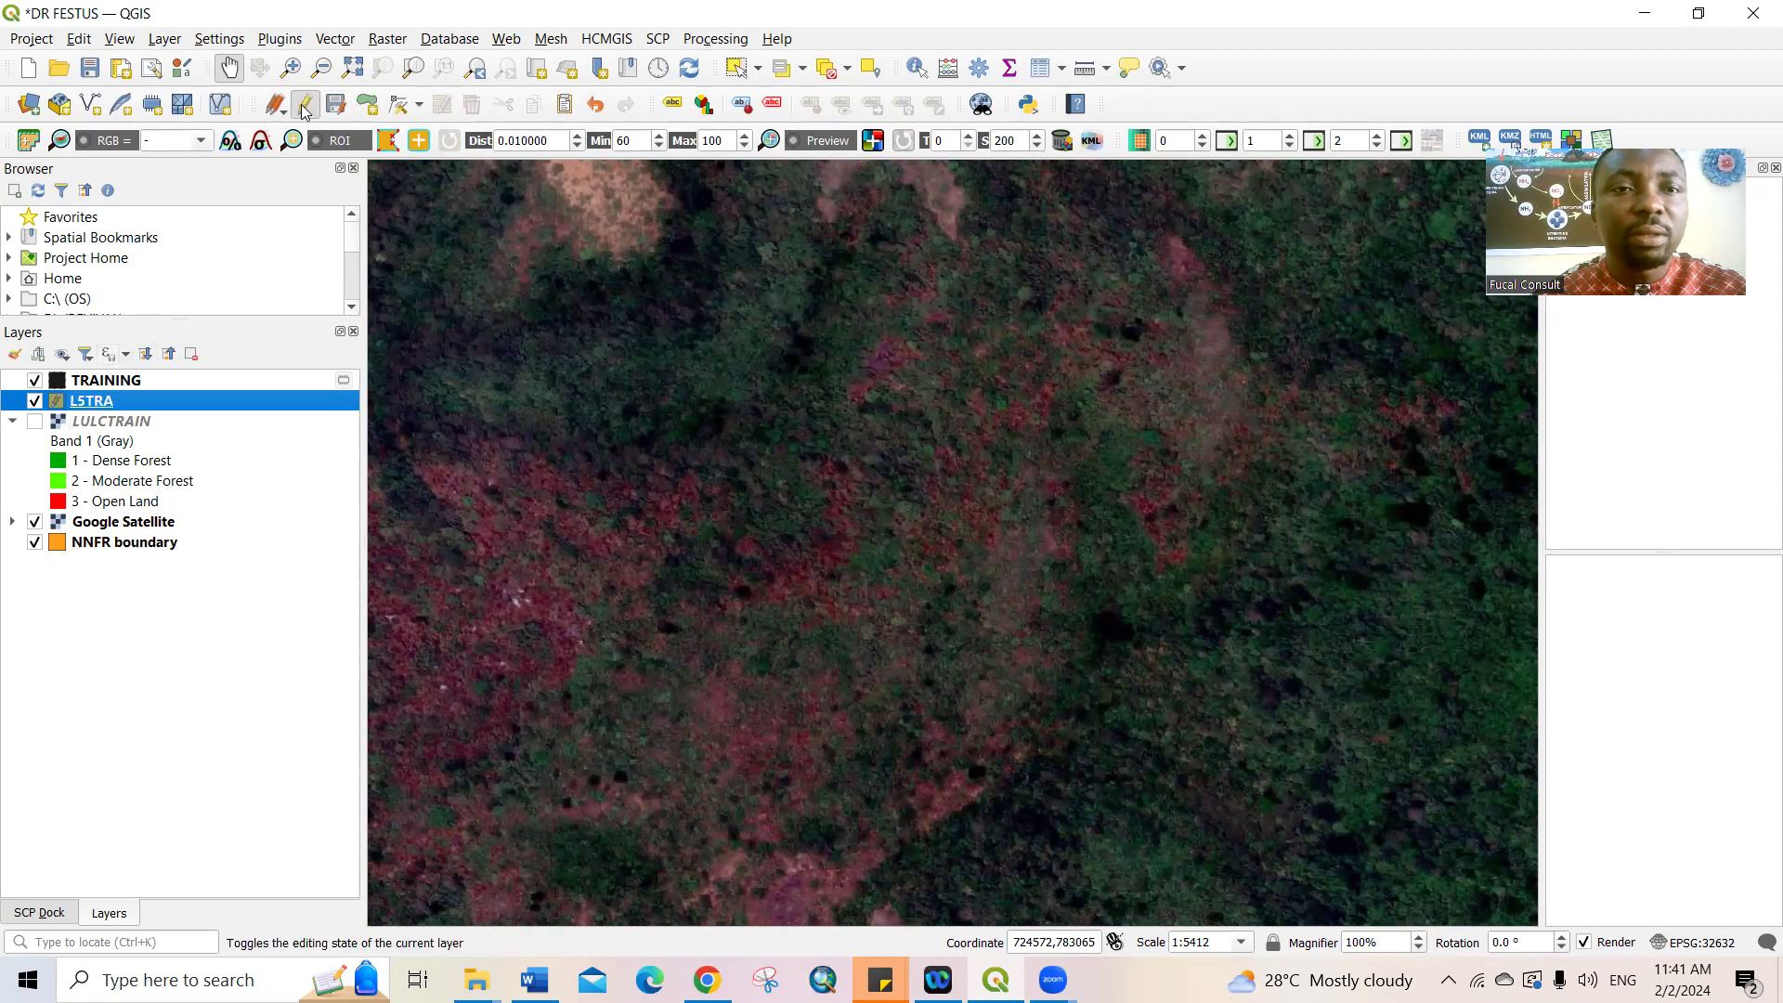
pyautogui.click(304, 107)
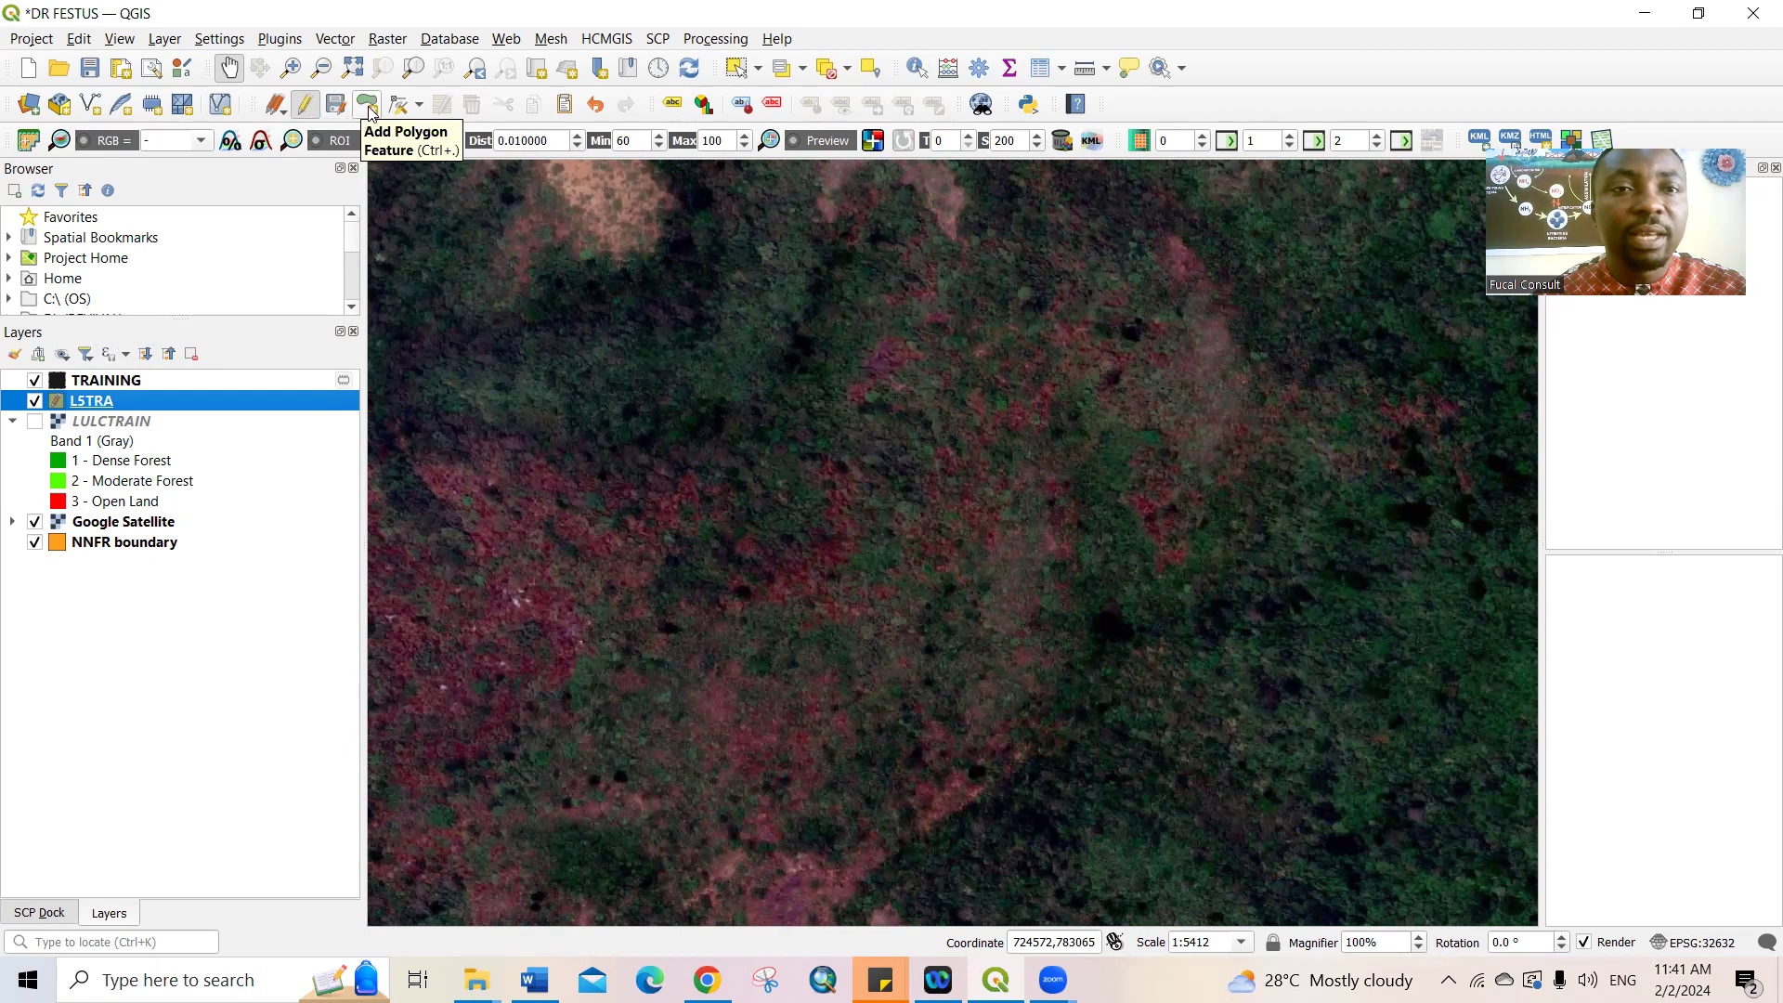
pyautogui.click(369, 107)
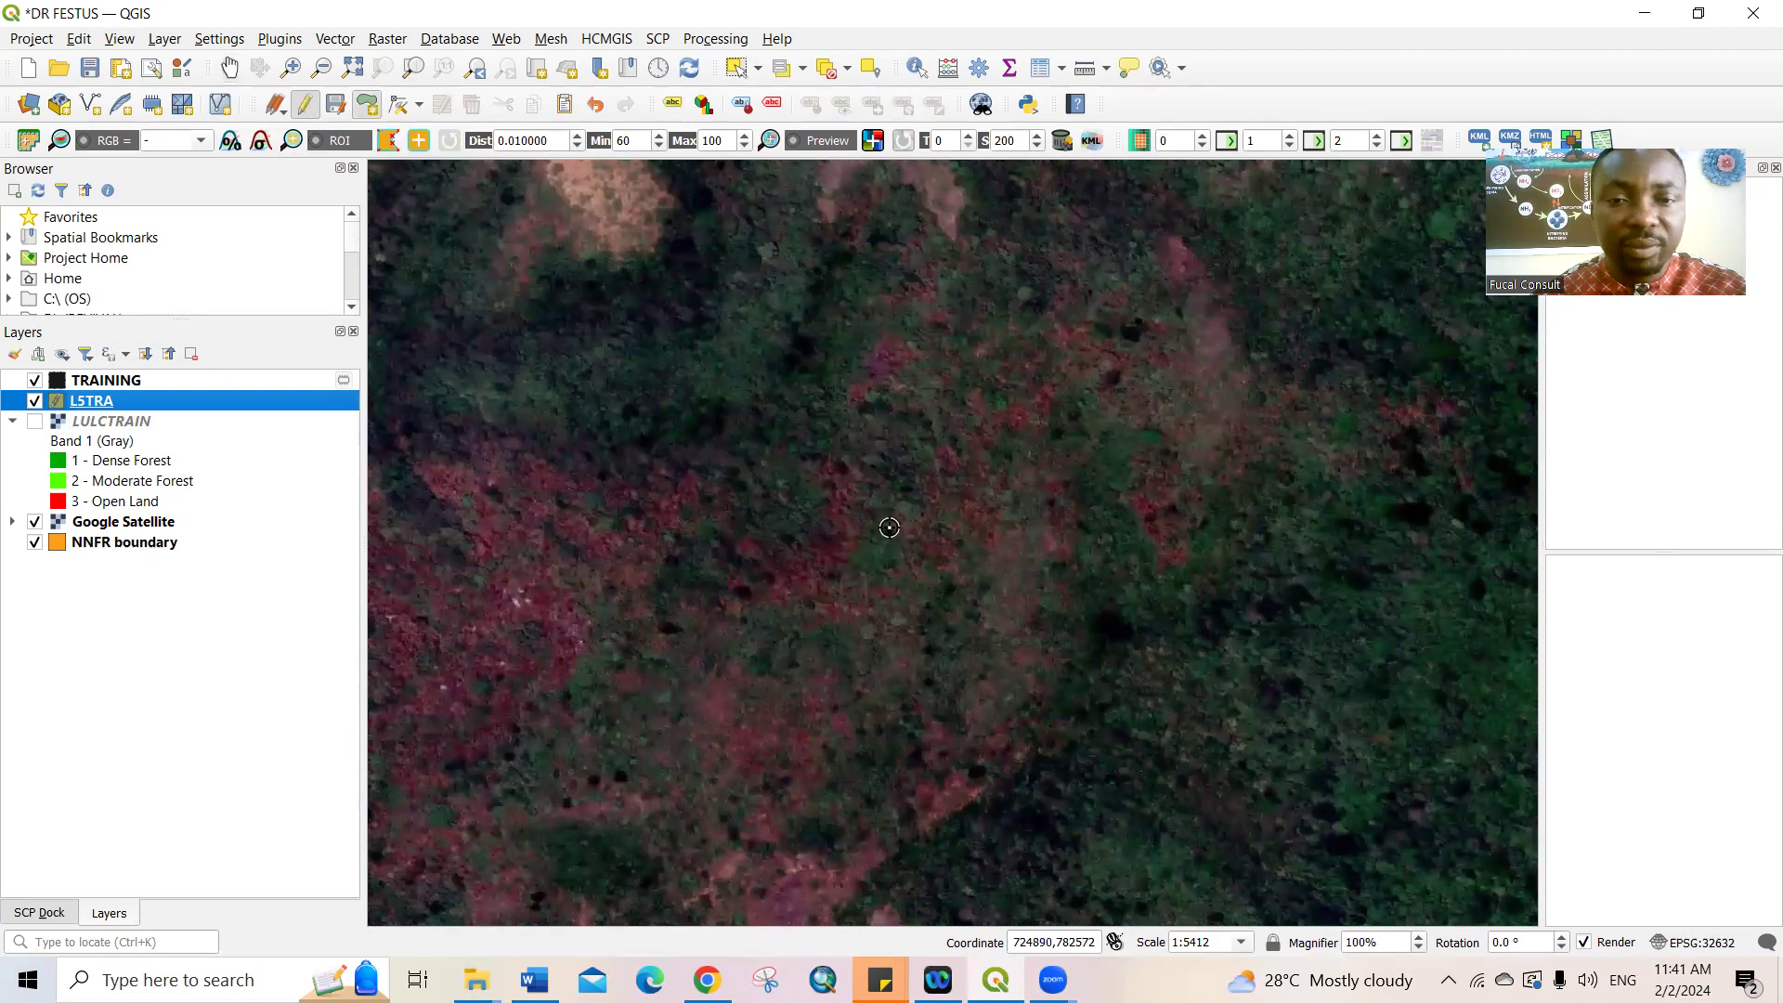
pyautogui.click(1036, 350)
pyautogui.click(958, 398)
pyautogui.click(1027, 481)
pyautogui.click(1142, 465)
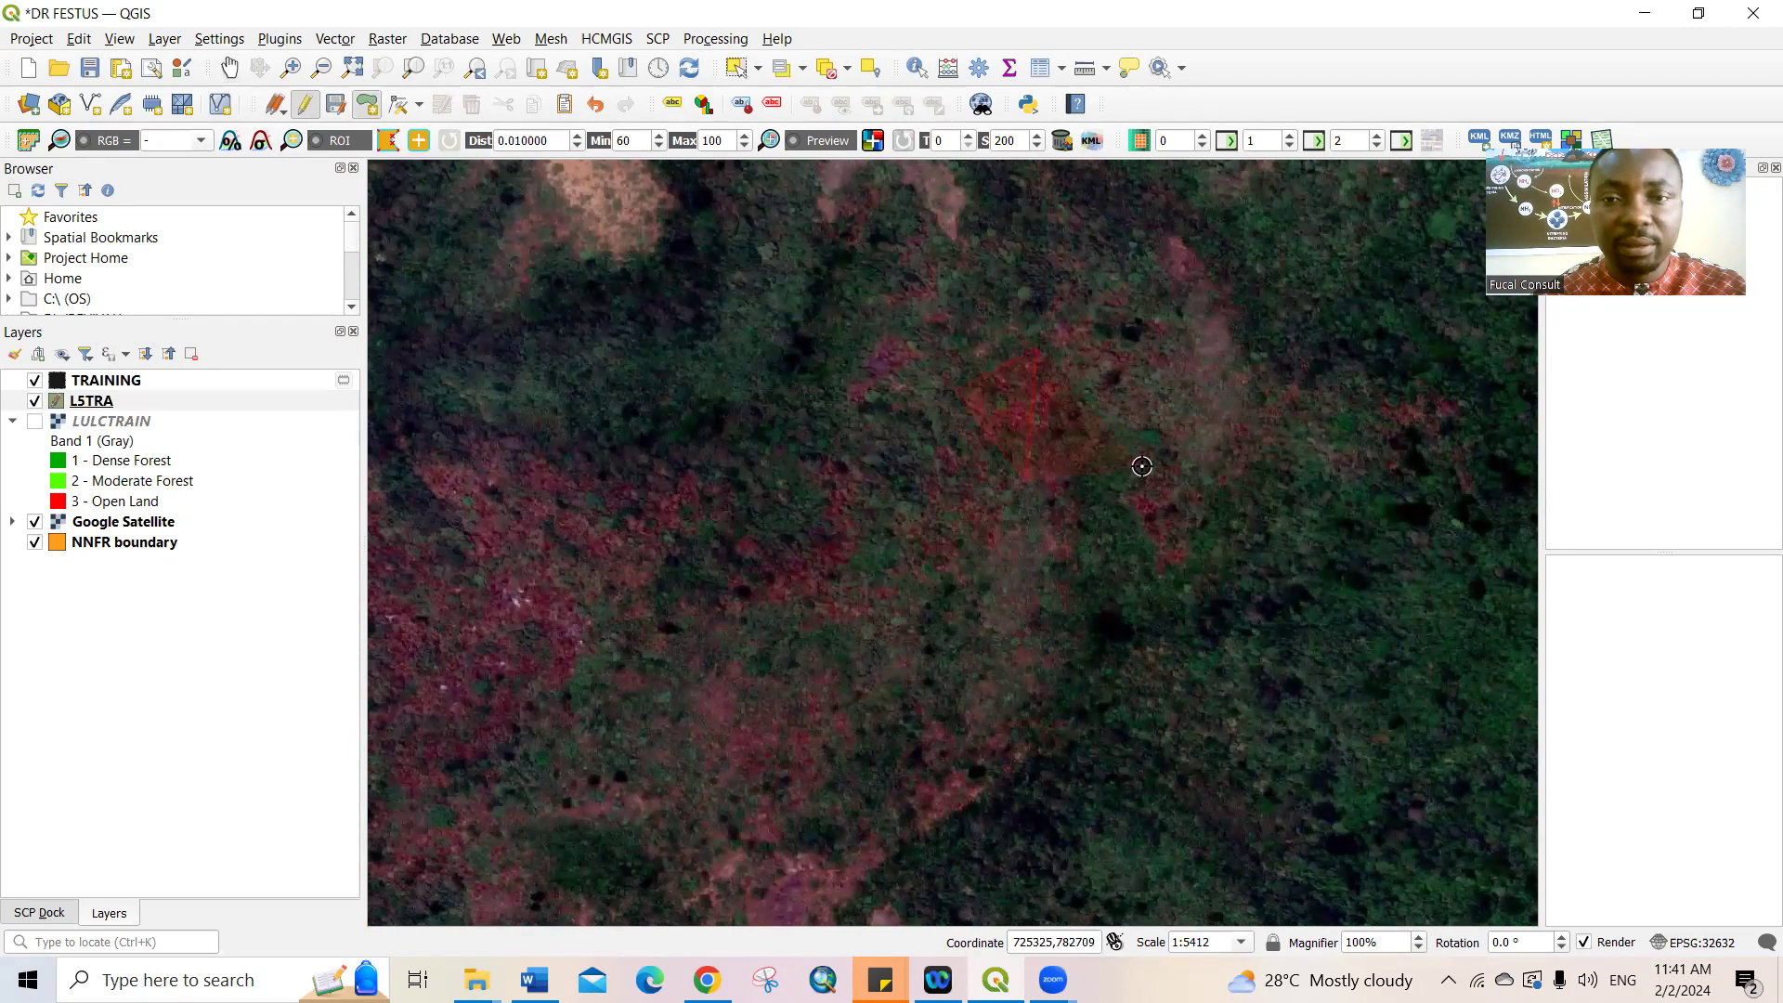
pyautogui.click(1151, 351)
pyautogui.rightClick(1151, 351)
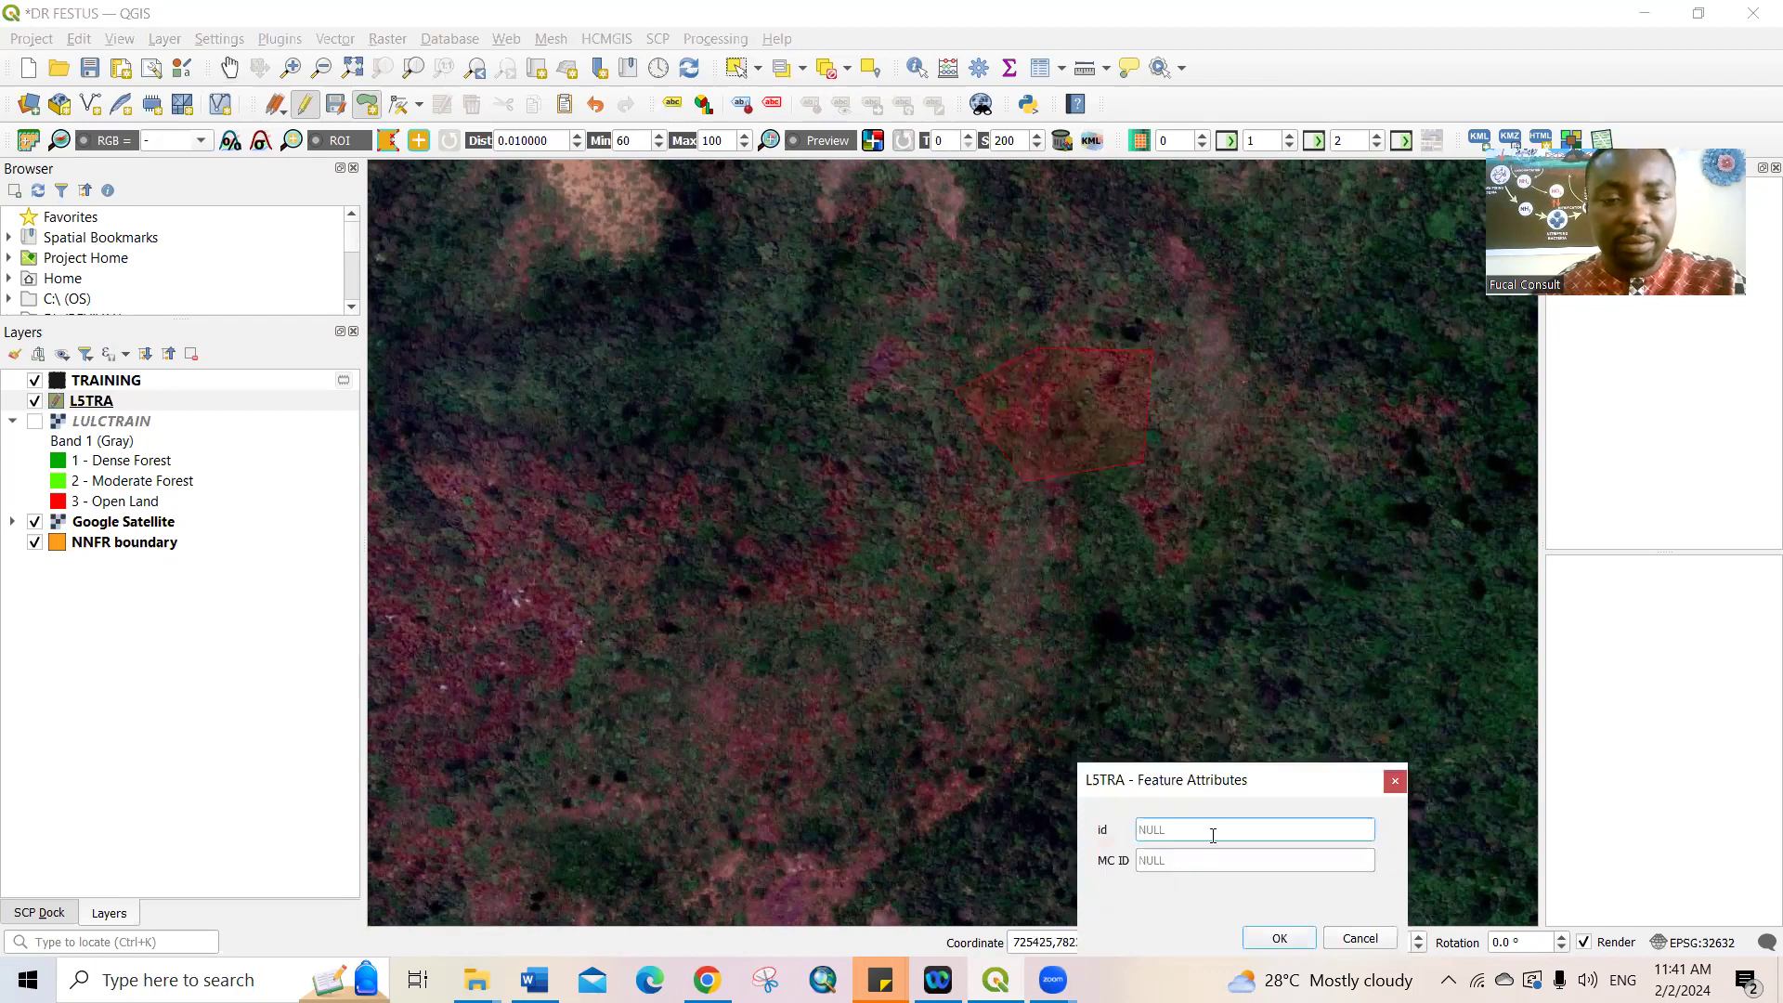
# Step: Give the new moderate forest polygon id 3 and MC ID 2, and save its attributes
pyautogui.write('3')
pyautogui.click(1172, 861)
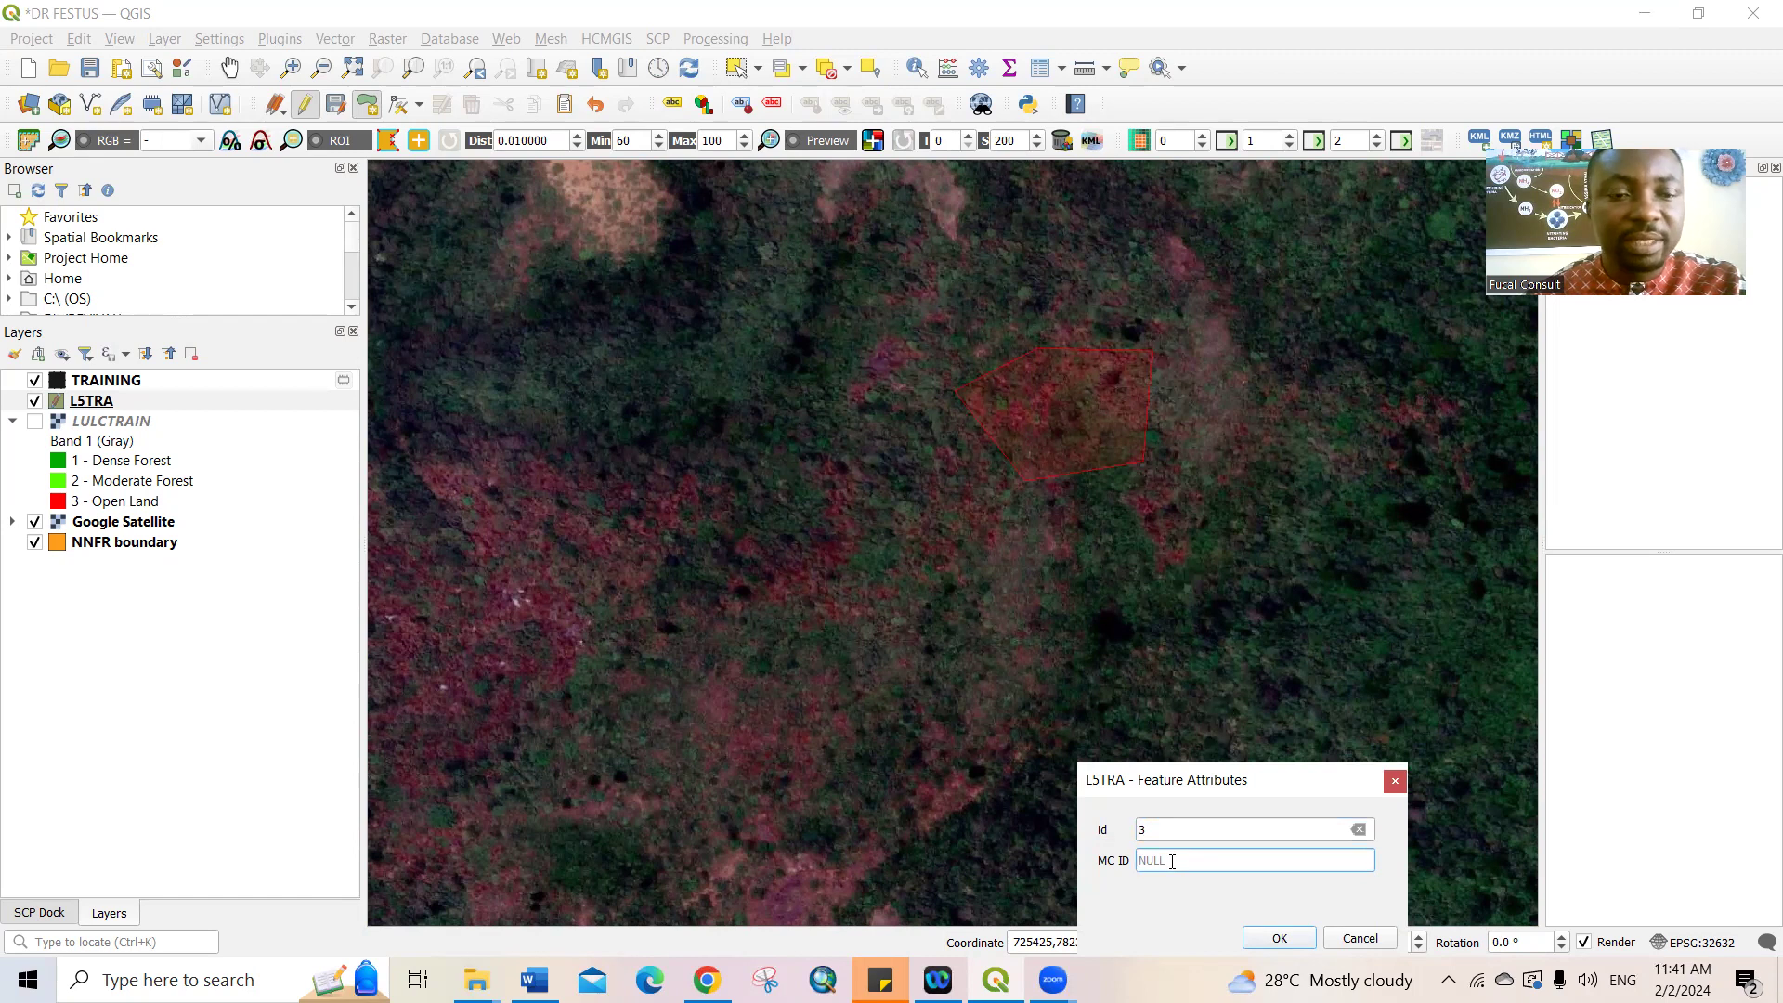
pyautogui.write('2')
pyautogui.moveTo(1283, 788); pyautogui.dragTo(1258, 693)
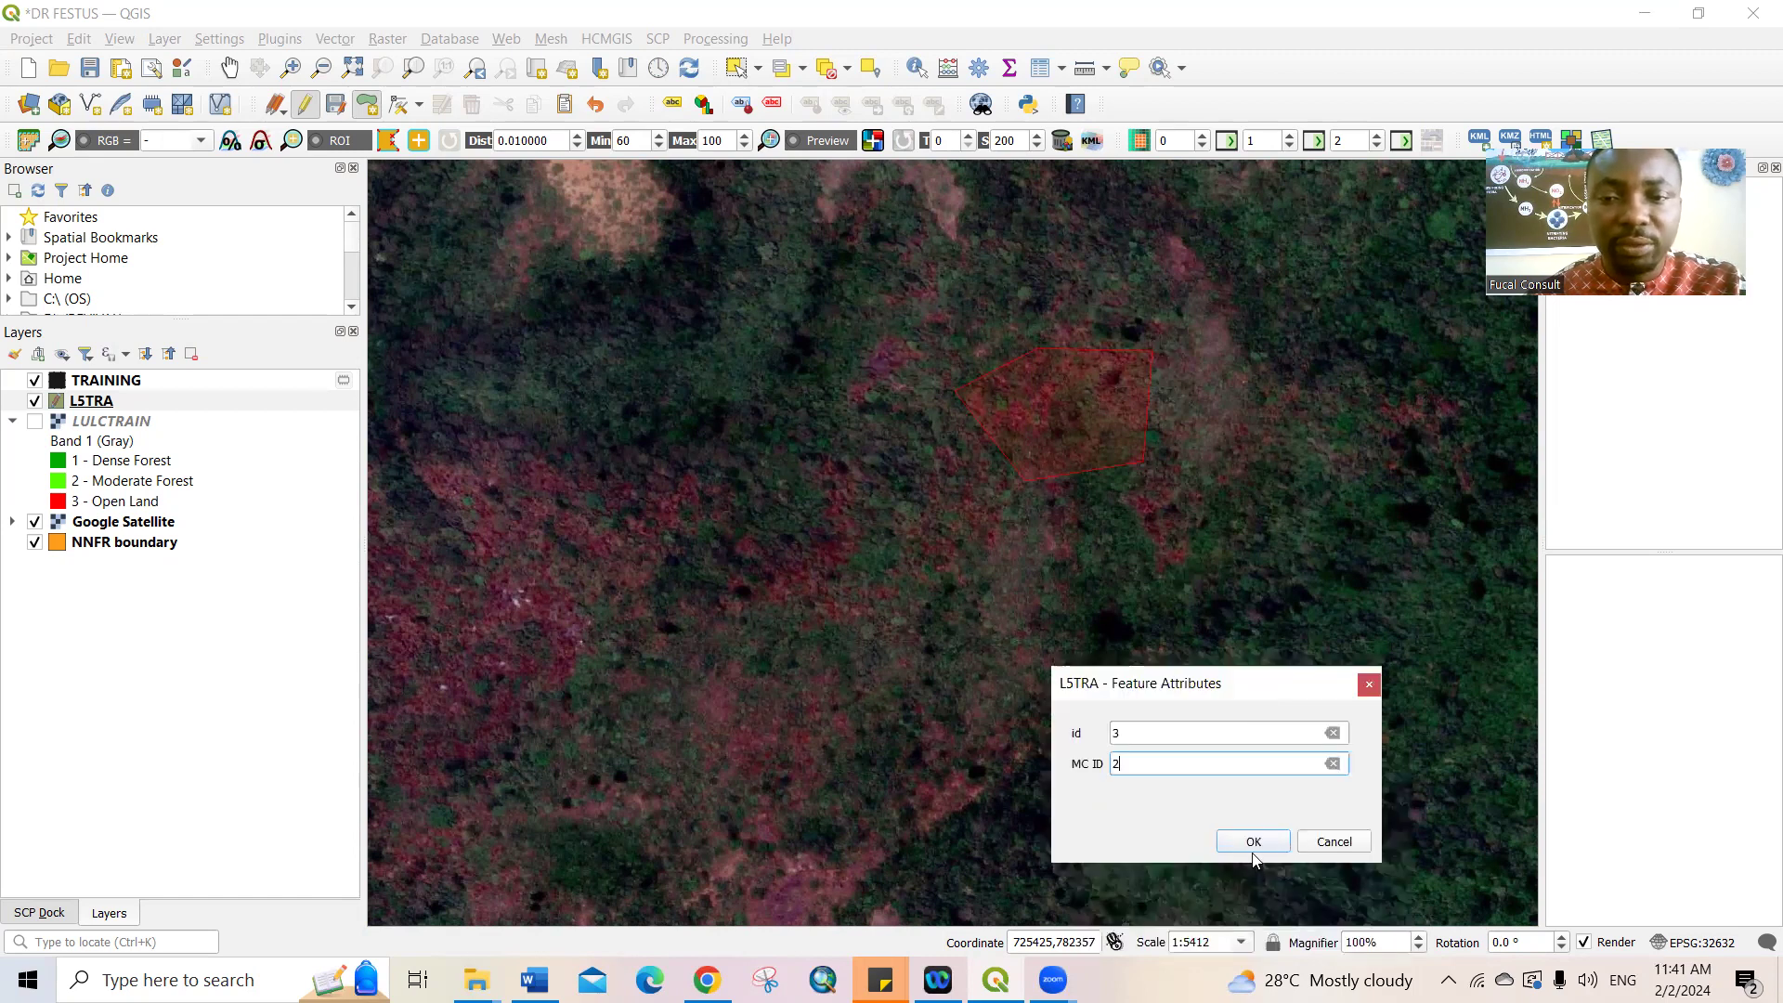
pyautogui.click(1254, 843)
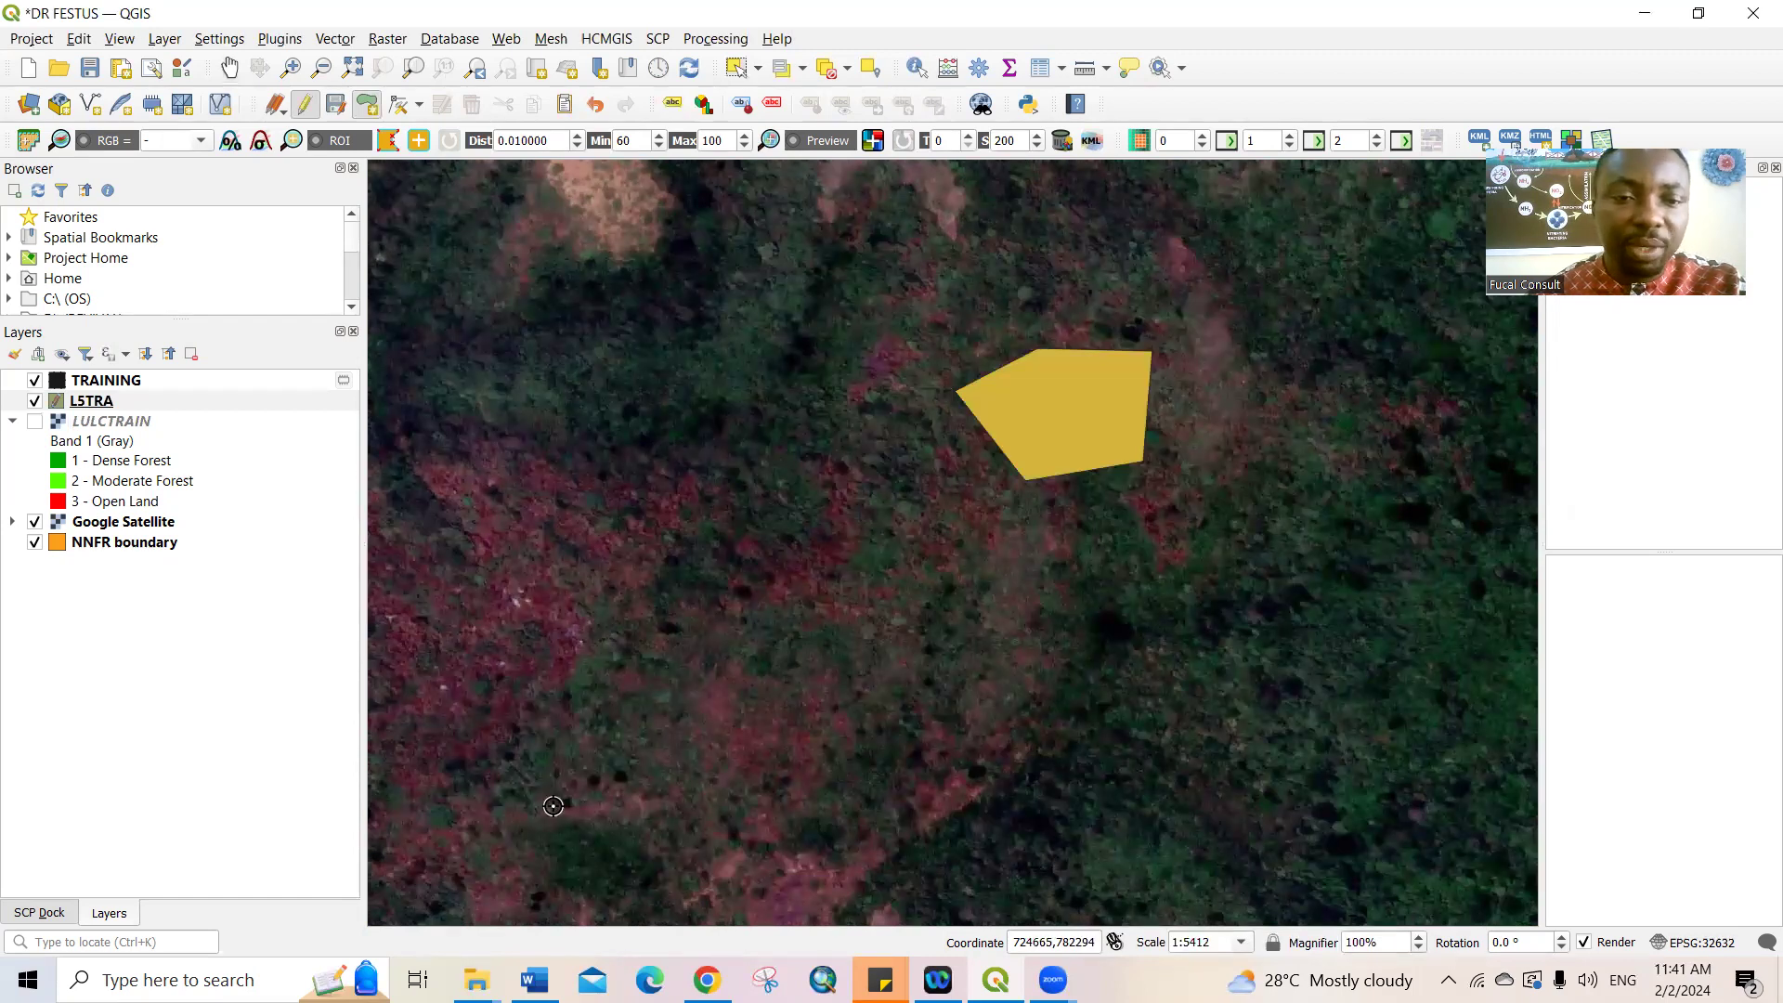
# Step: Digitize a six-sided polygon over the reddish, sparse vegetation southwest of the moderate forest polygon
pyautogui.click(482, 851)
pyautogui.click(724, 915)
pyautogui.click(786, 845)
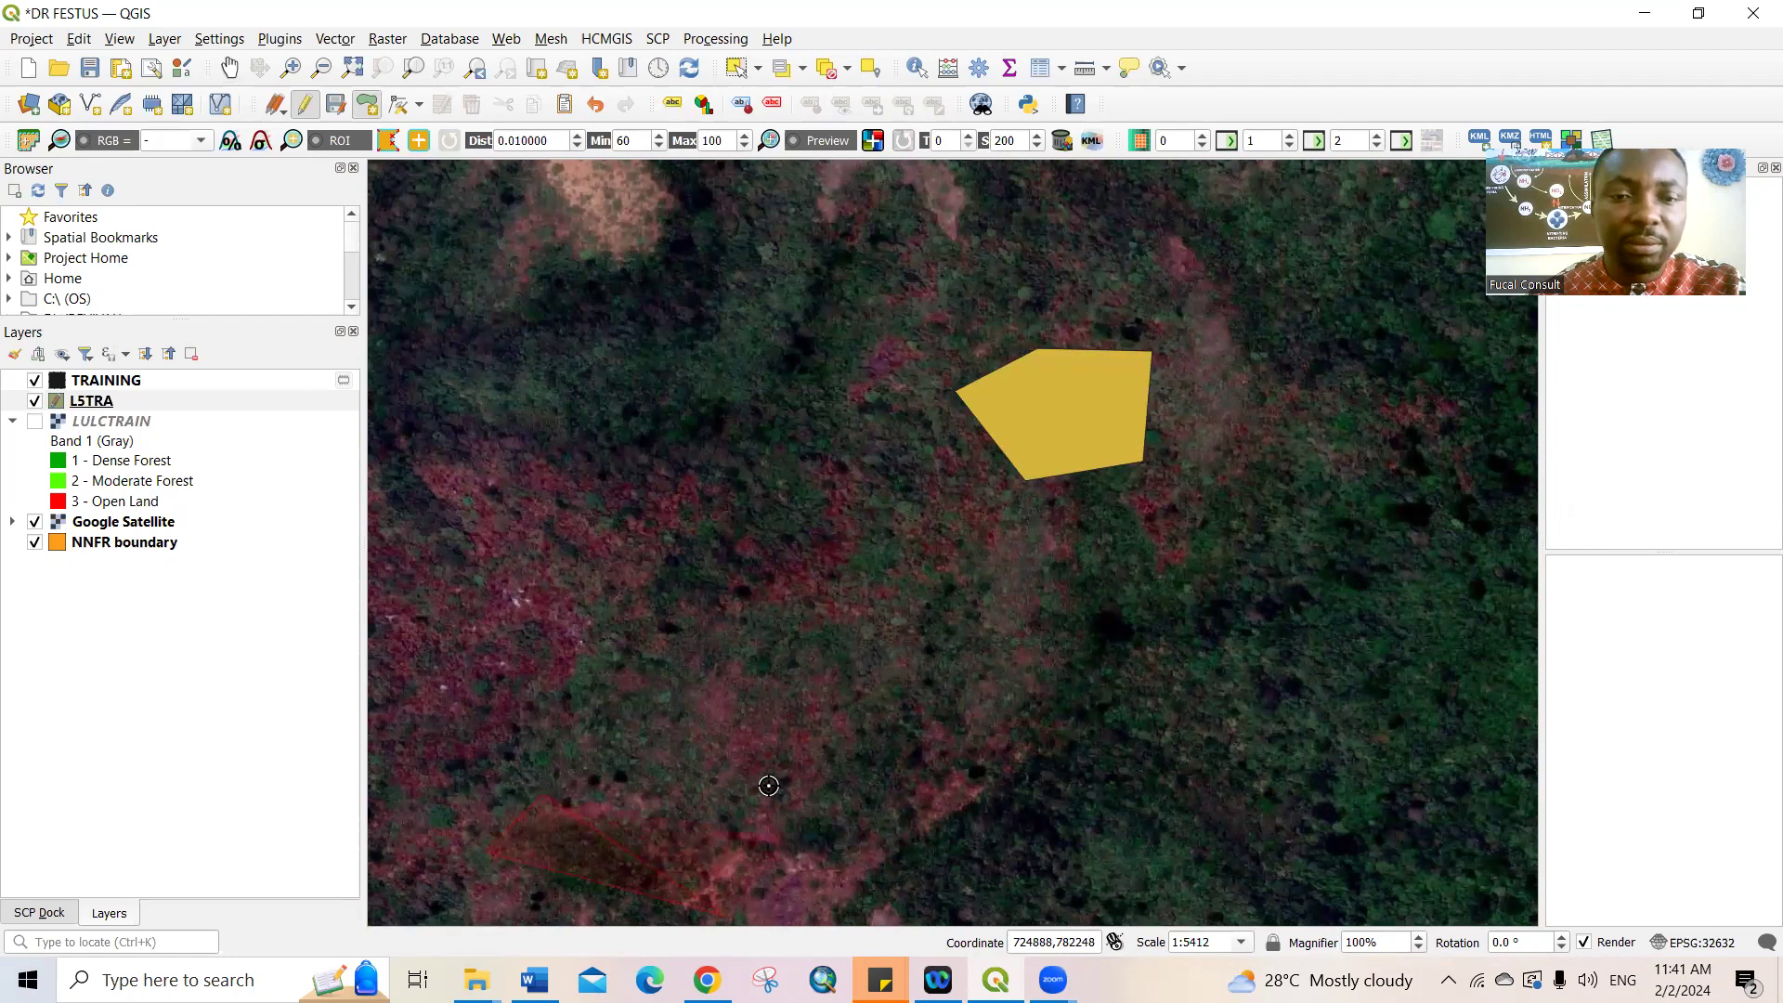
pyautogui.rightClick(702, 708)
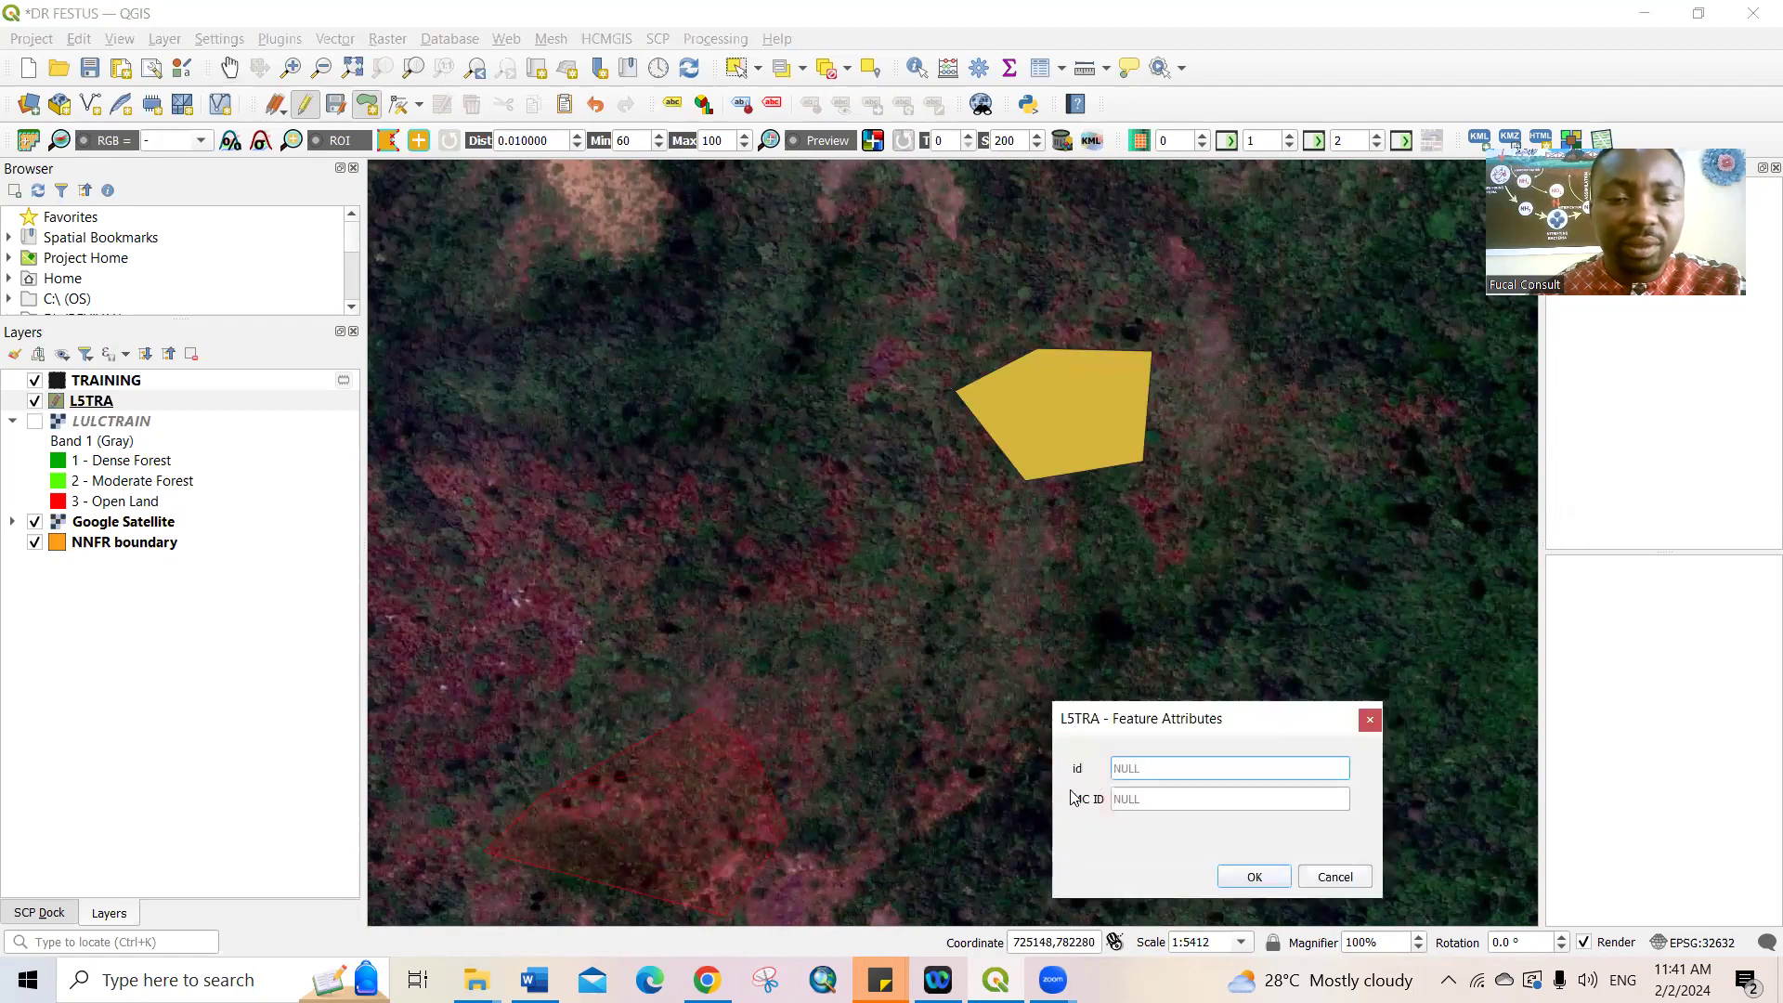
# Step: Give the new southwestern polygon id 4 and MC ID 3, and save its attributes
pyautogui.write('4')
pyautogui.click(1141, 800)
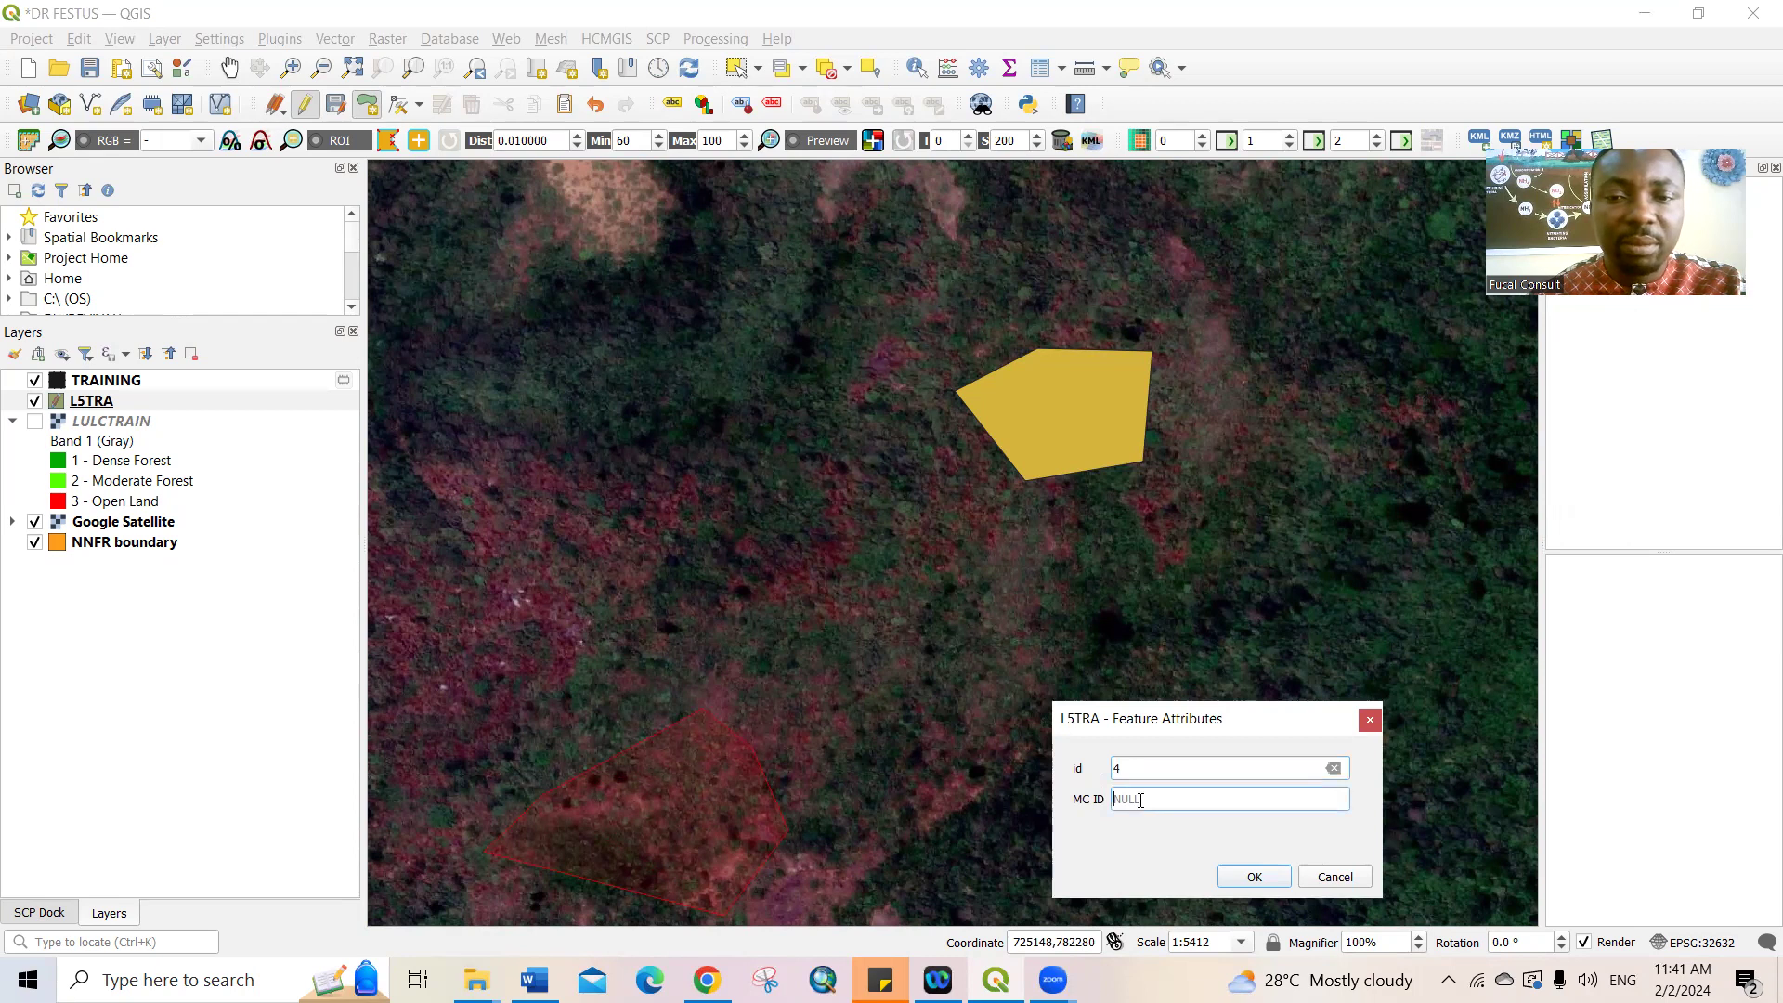
pyautogui.write('3')
pyautogui.click(1254, 877)
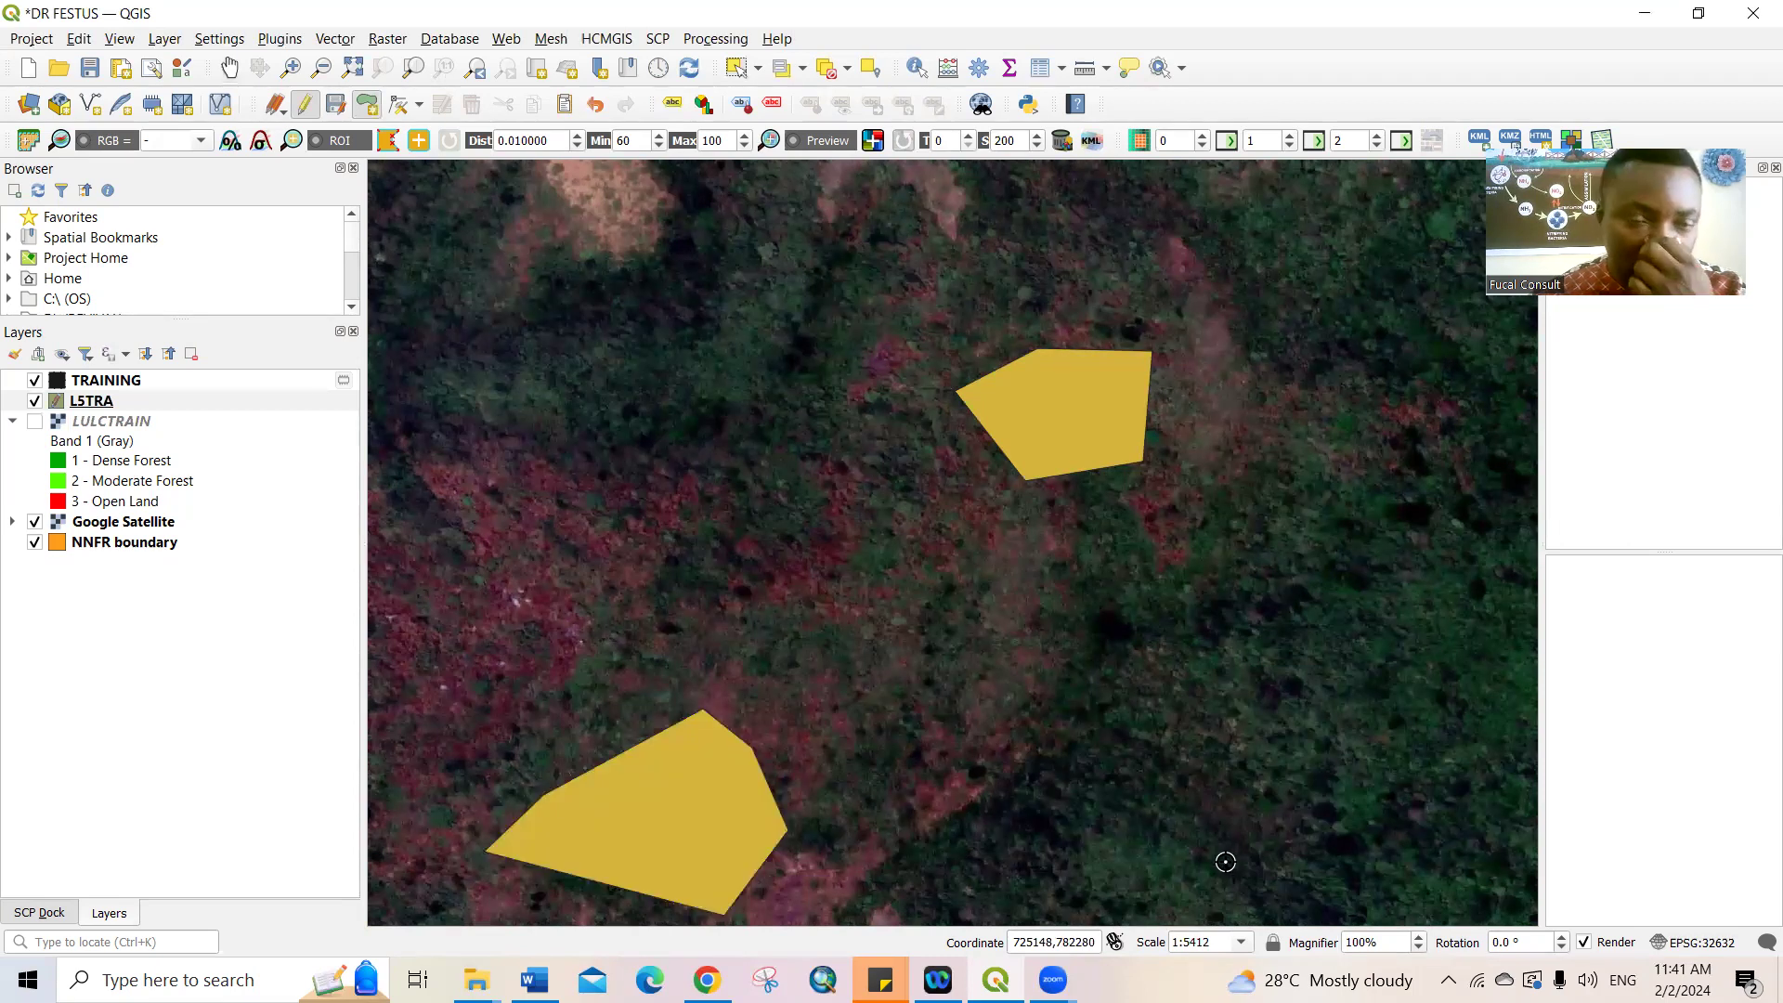
# Step: Compare the four sample polygons with the LULCTRAIN classification and examine the imagery of the open land to the northwest
pyautogui.click(228, 68)
pyautogui.scroll(-2, 733, 656)
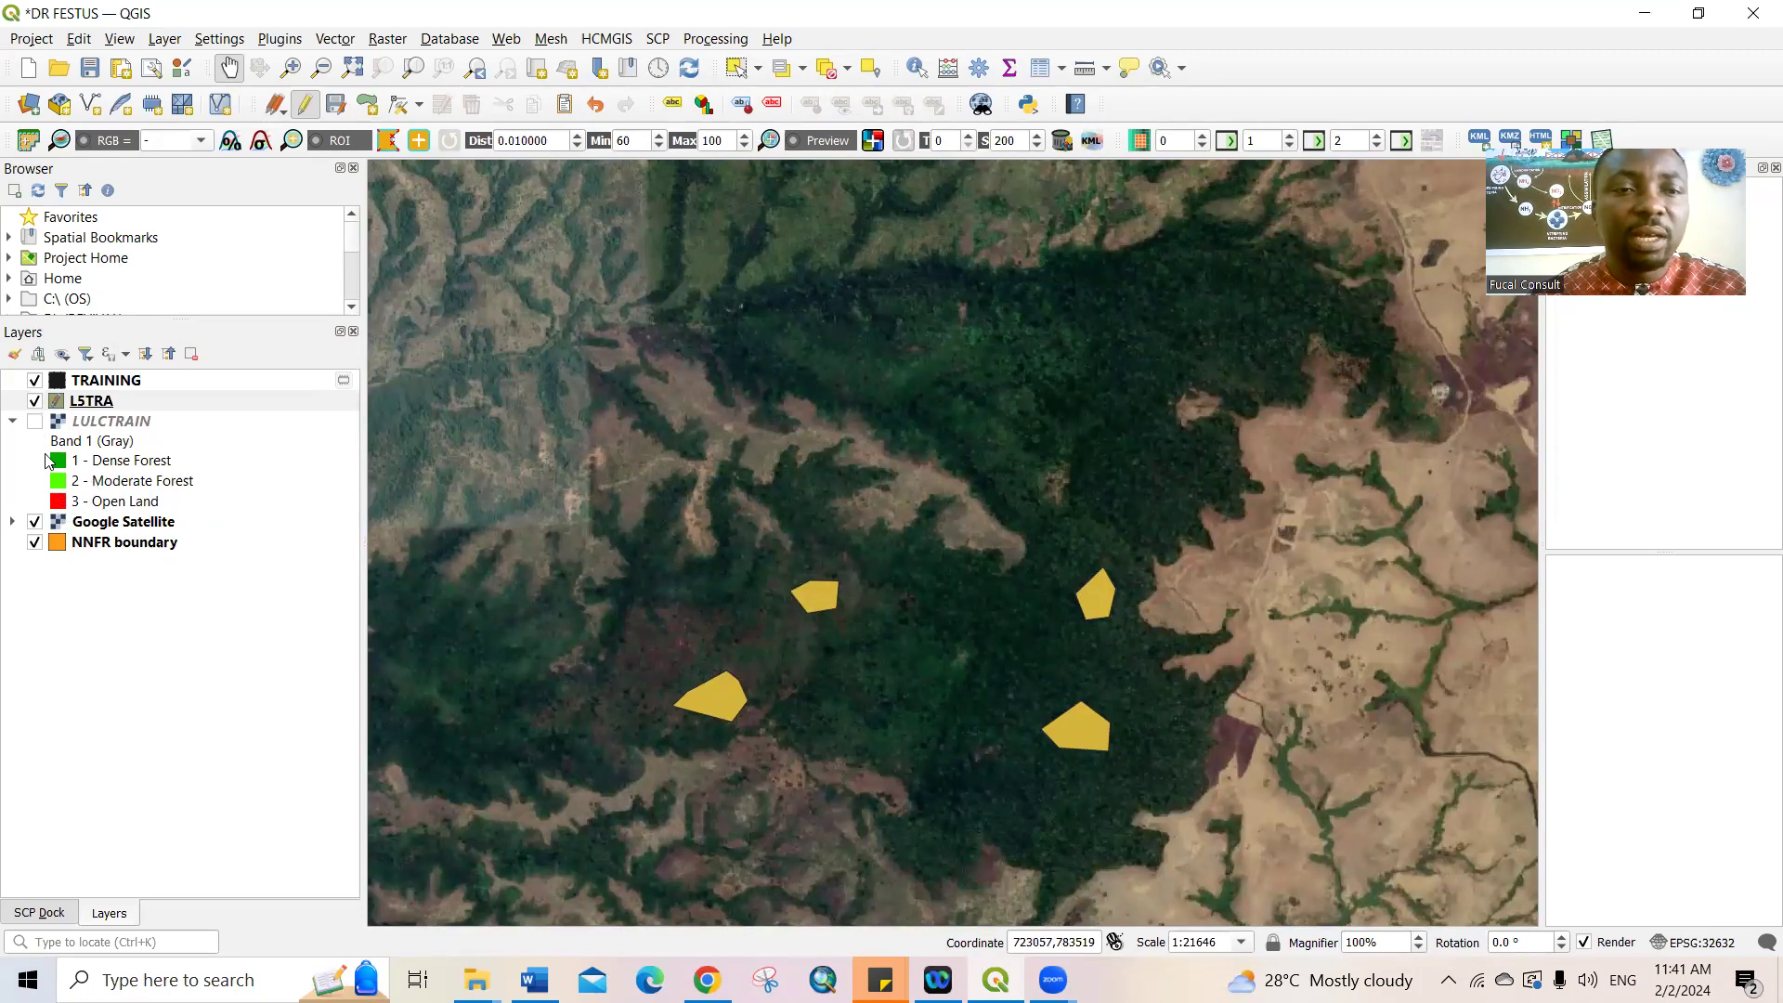
pyautogui.click(36, 422)
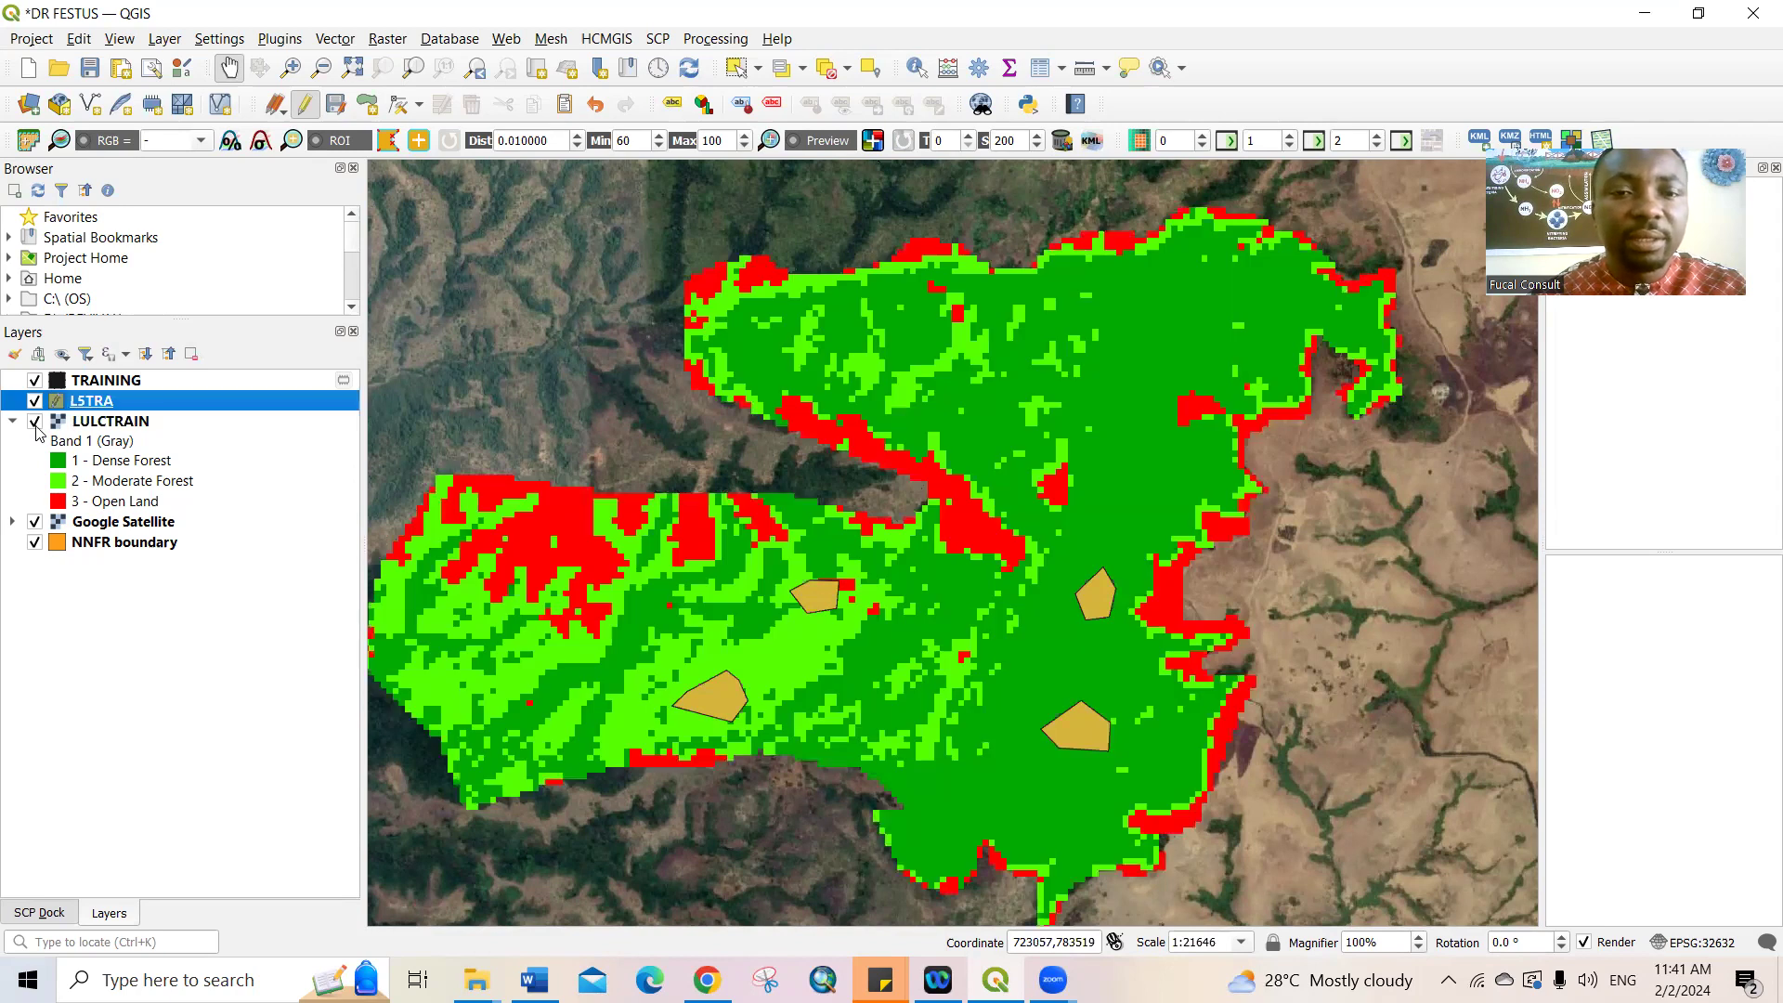
pyautogui.click(35, 423)
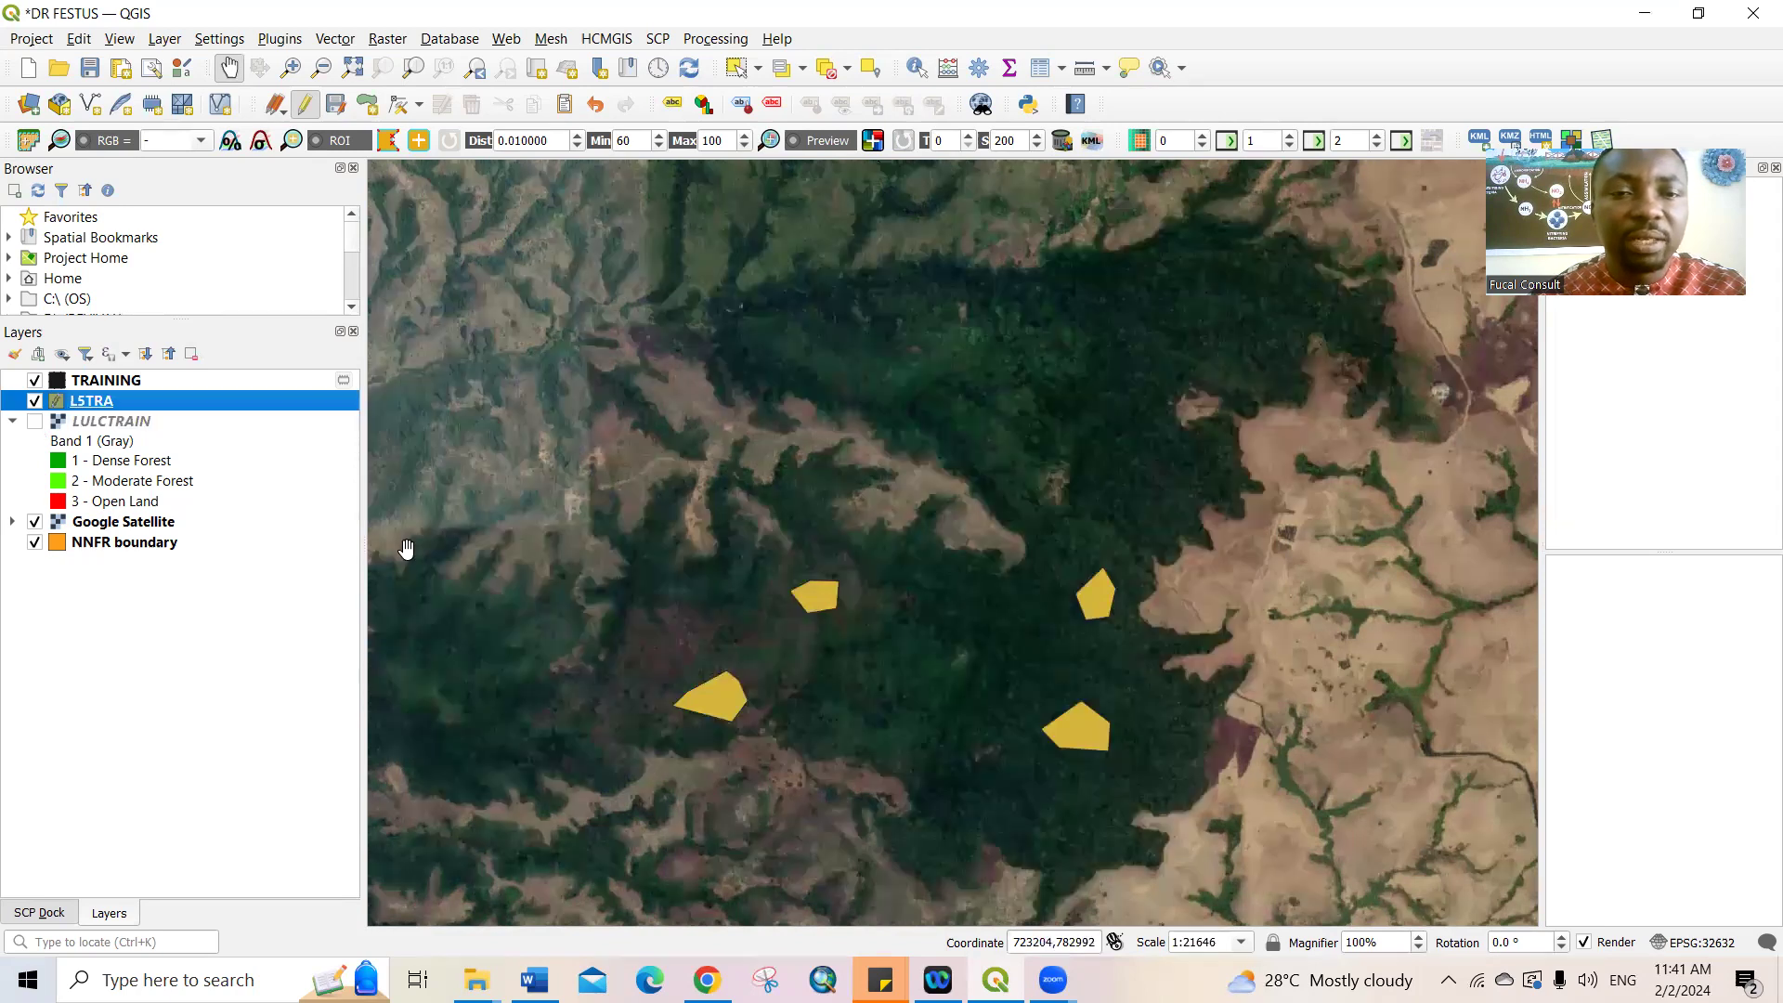
pyautogui.click(35, 423)
pyautogui.click(35, 423)
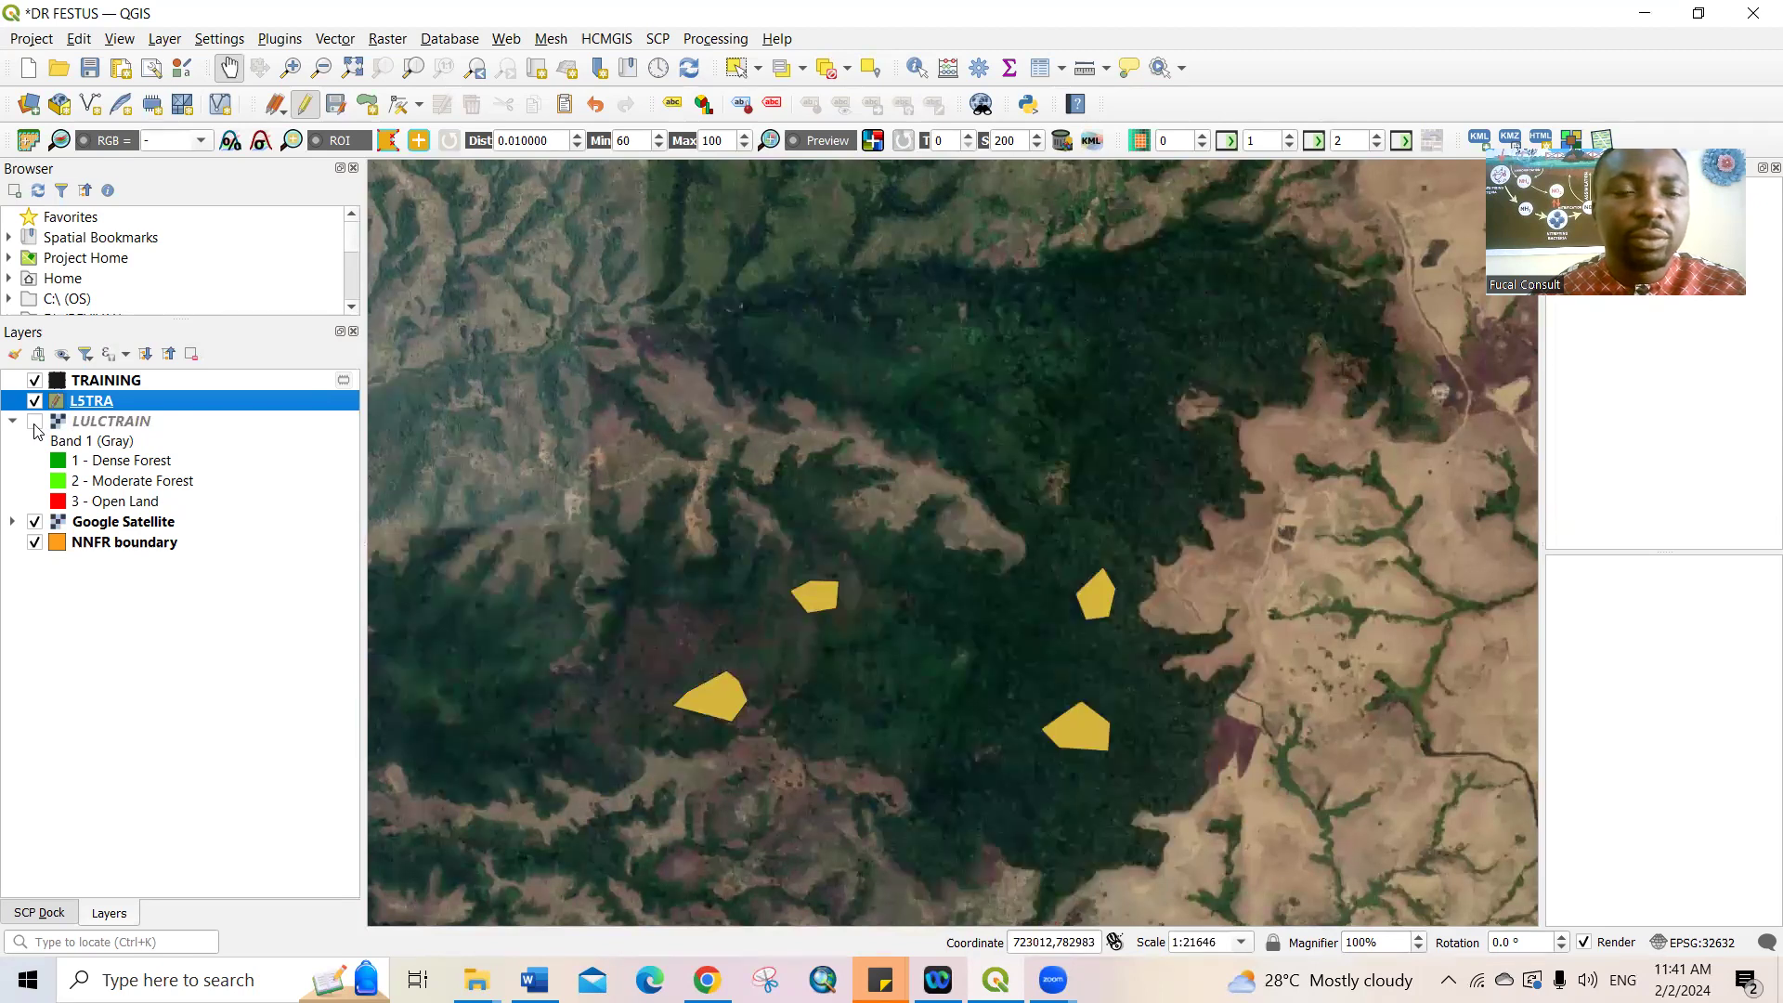
pyautogui.scroll(1, 535, 588)
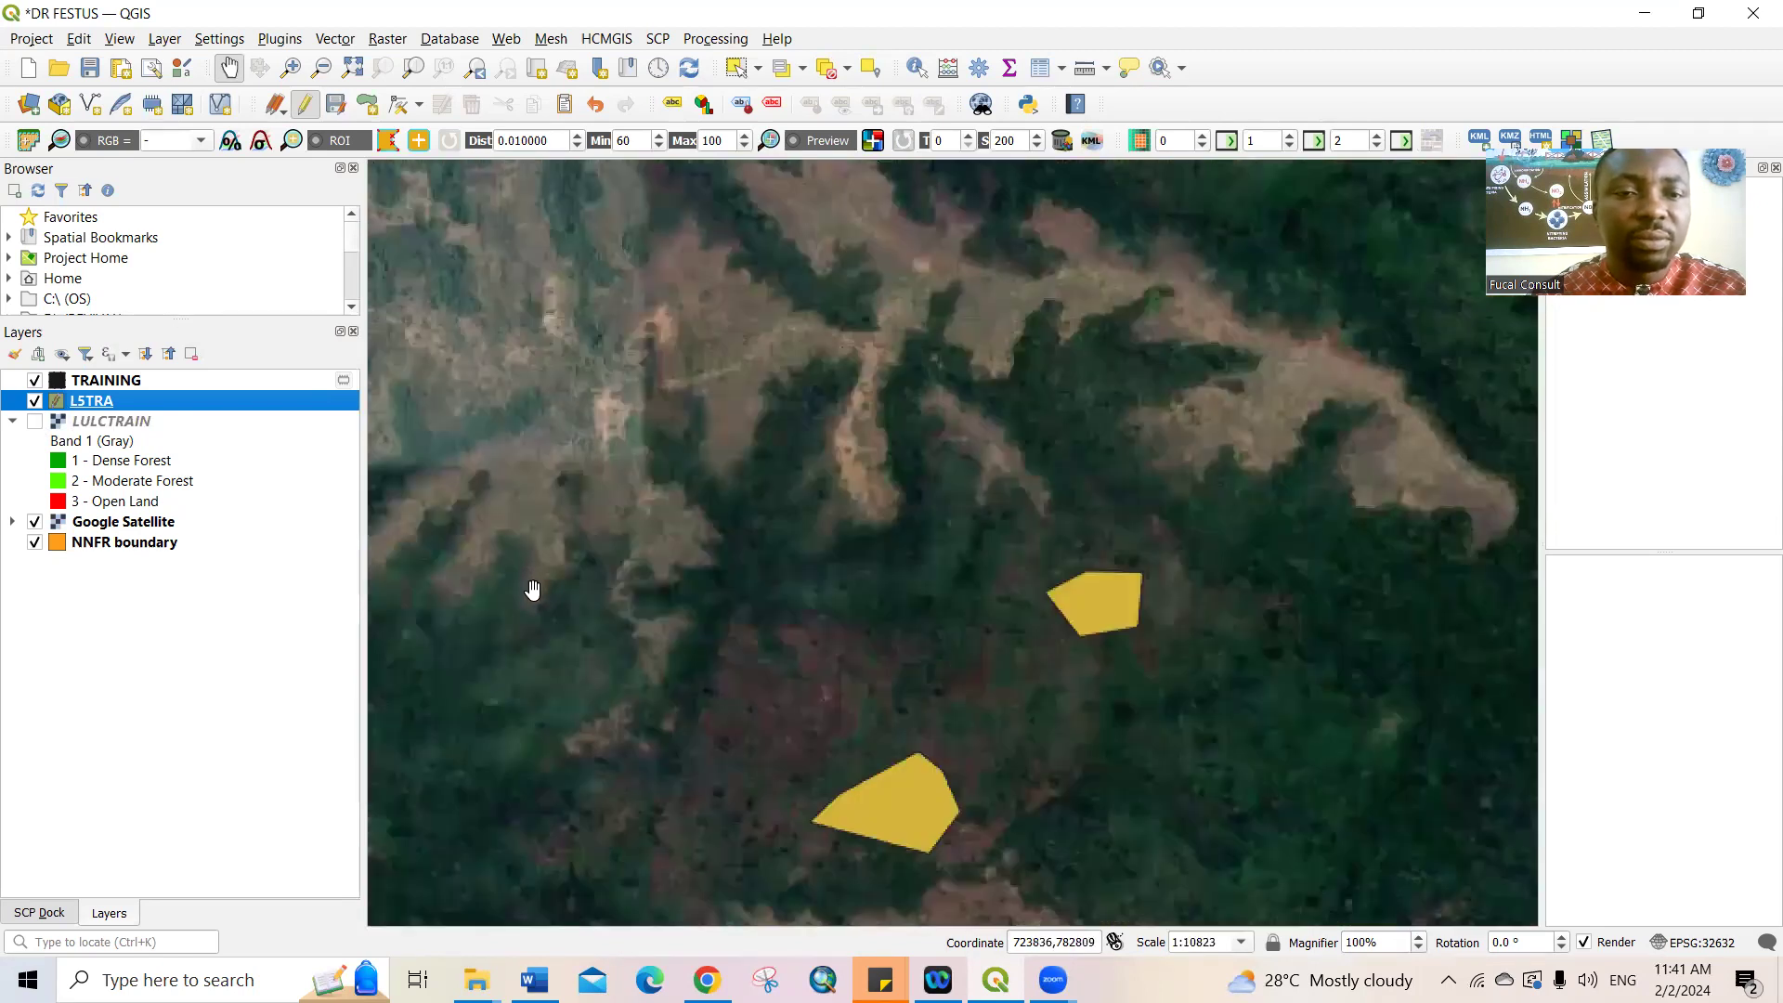
pyautogui.scroll(1, 535, 588)
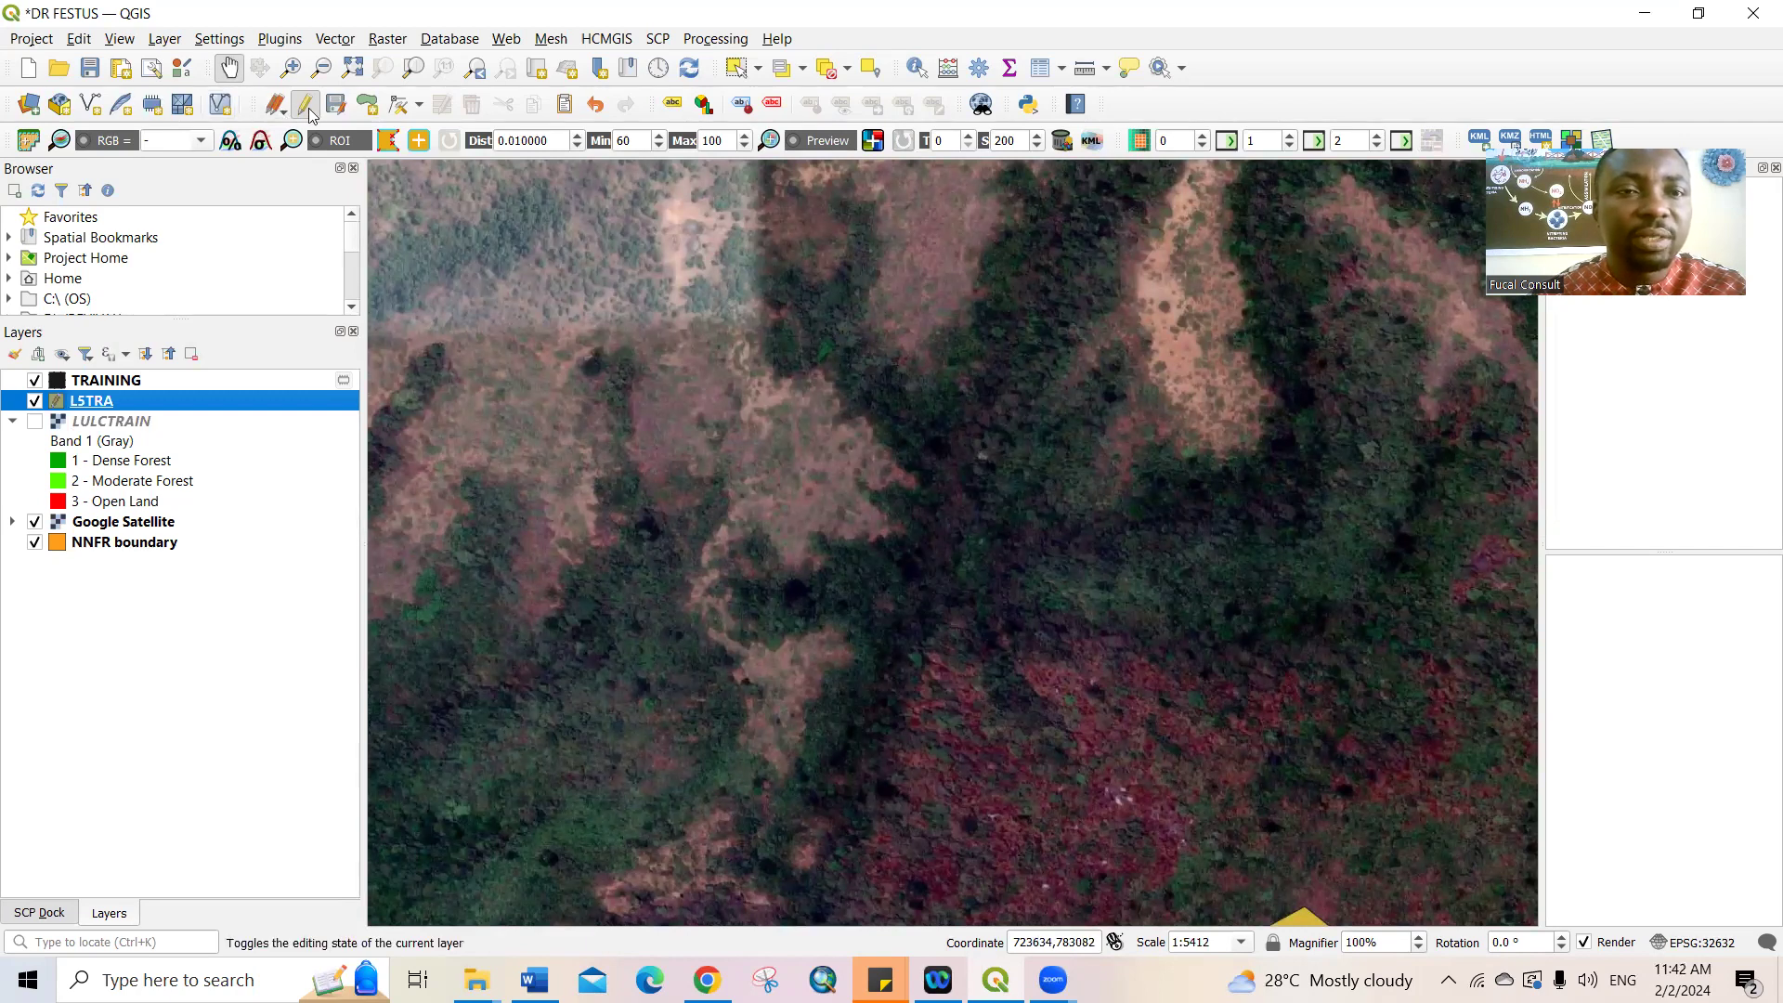
# Step: Digitize a six-sided L5TRA polygon over the bare open land patch just southeast of the pale imagery tile
pyautogui.click(367, 106)
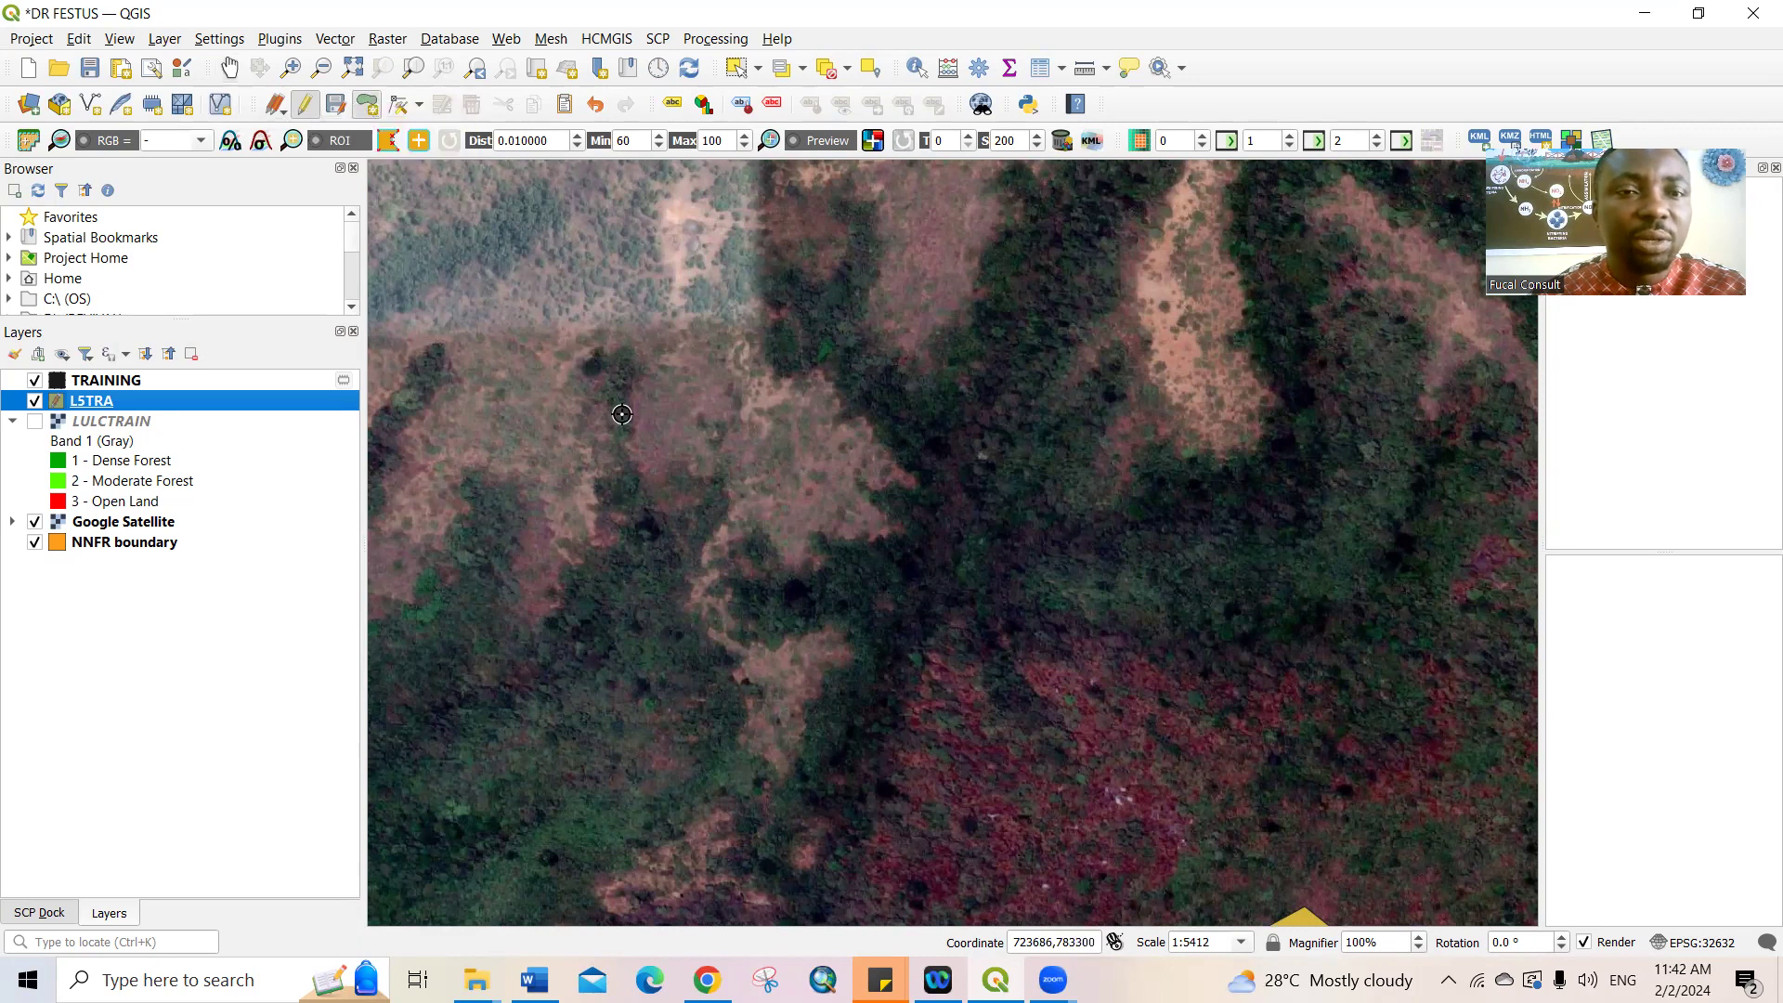
pyautogui.click(753, 476)
pyautogui.click(727, 594)
pyautogui.click(784, 622)
pyautogui.click(822, 483)
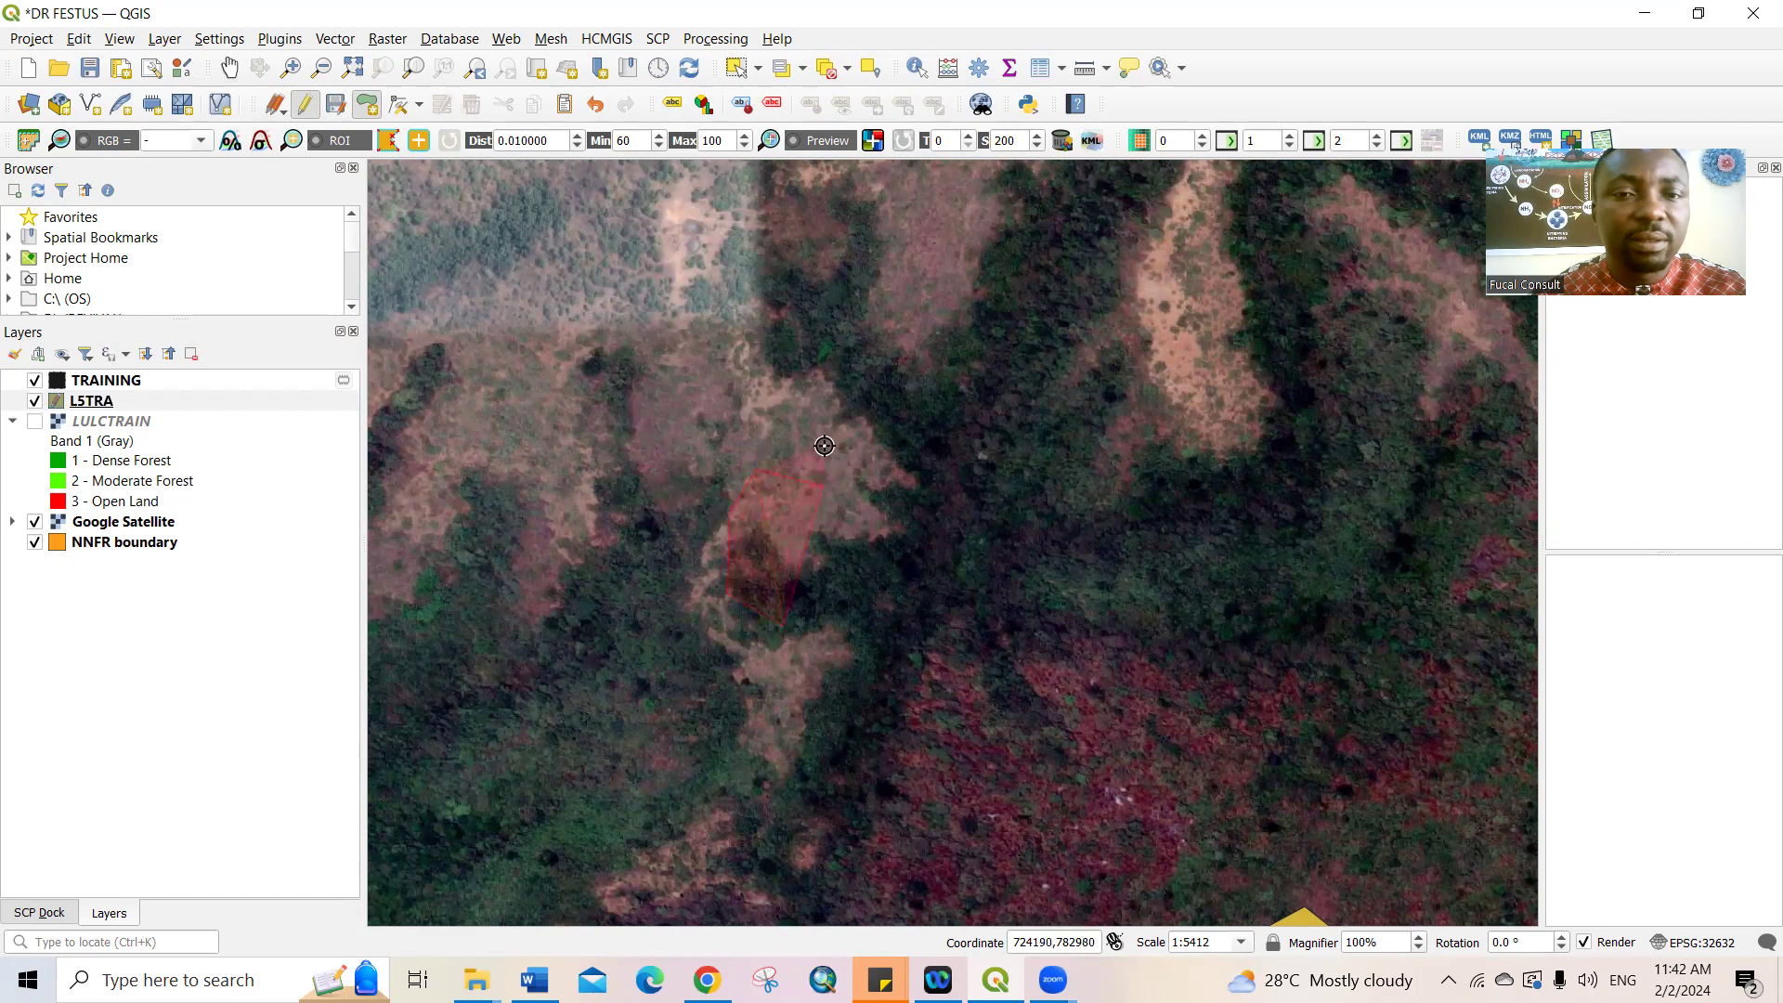
pyautogui.rightClick(824, 446)
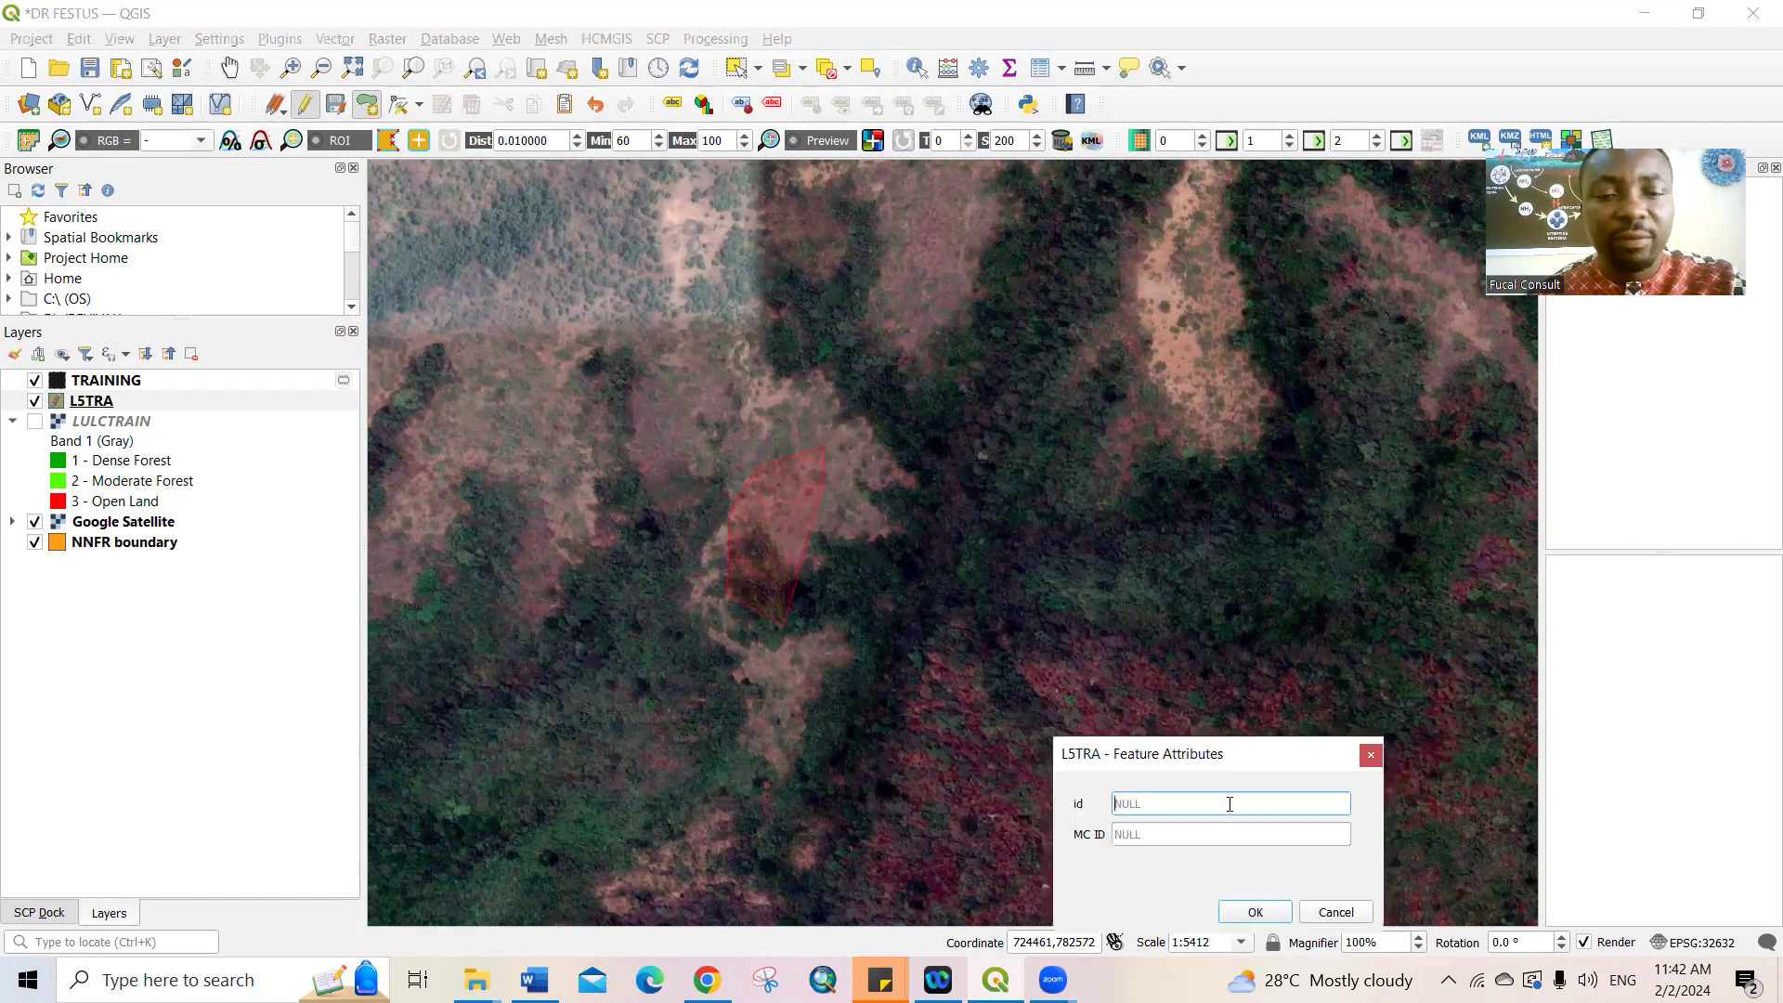
# Step: Give the new open land polygon id 5 and MC ID 3, and save its attributes
pyautogui.write('5')
pyautogui.click(1150, 836)
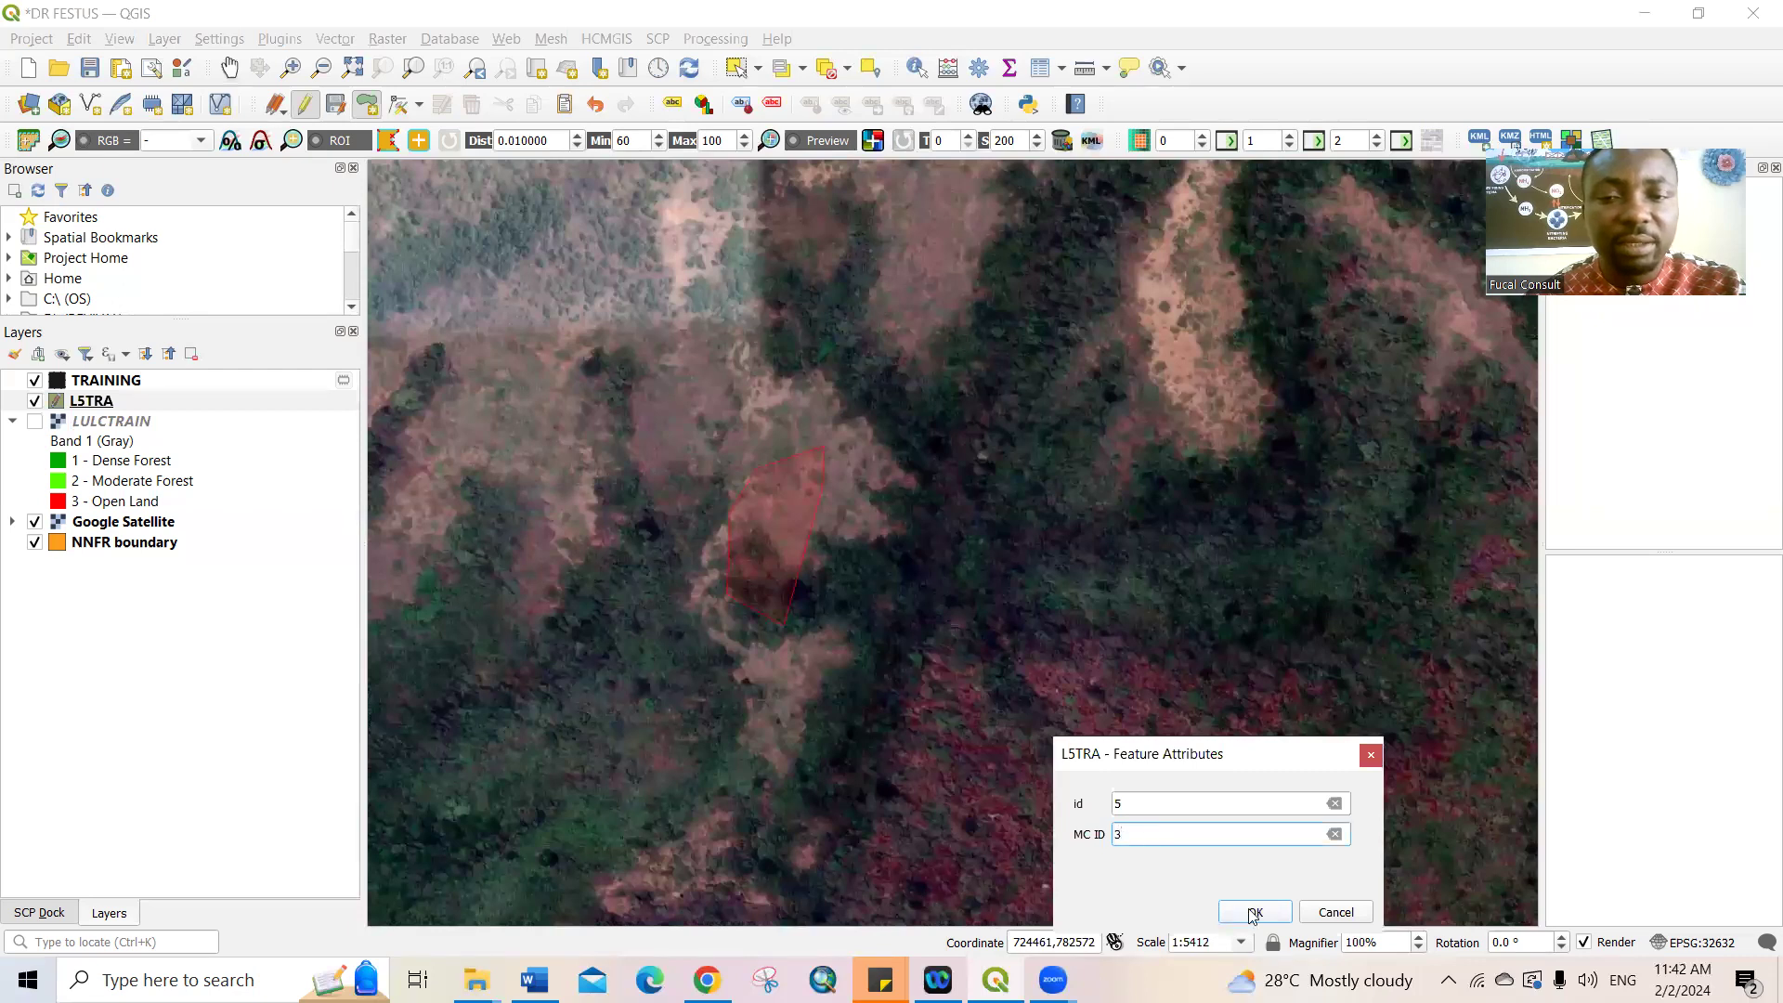
pyautogui.click(1254, 912)
# Step: Digitize a narrow upright polygon over the bare strip west of the polygon with id 5
pyautogui.click(538, 474)
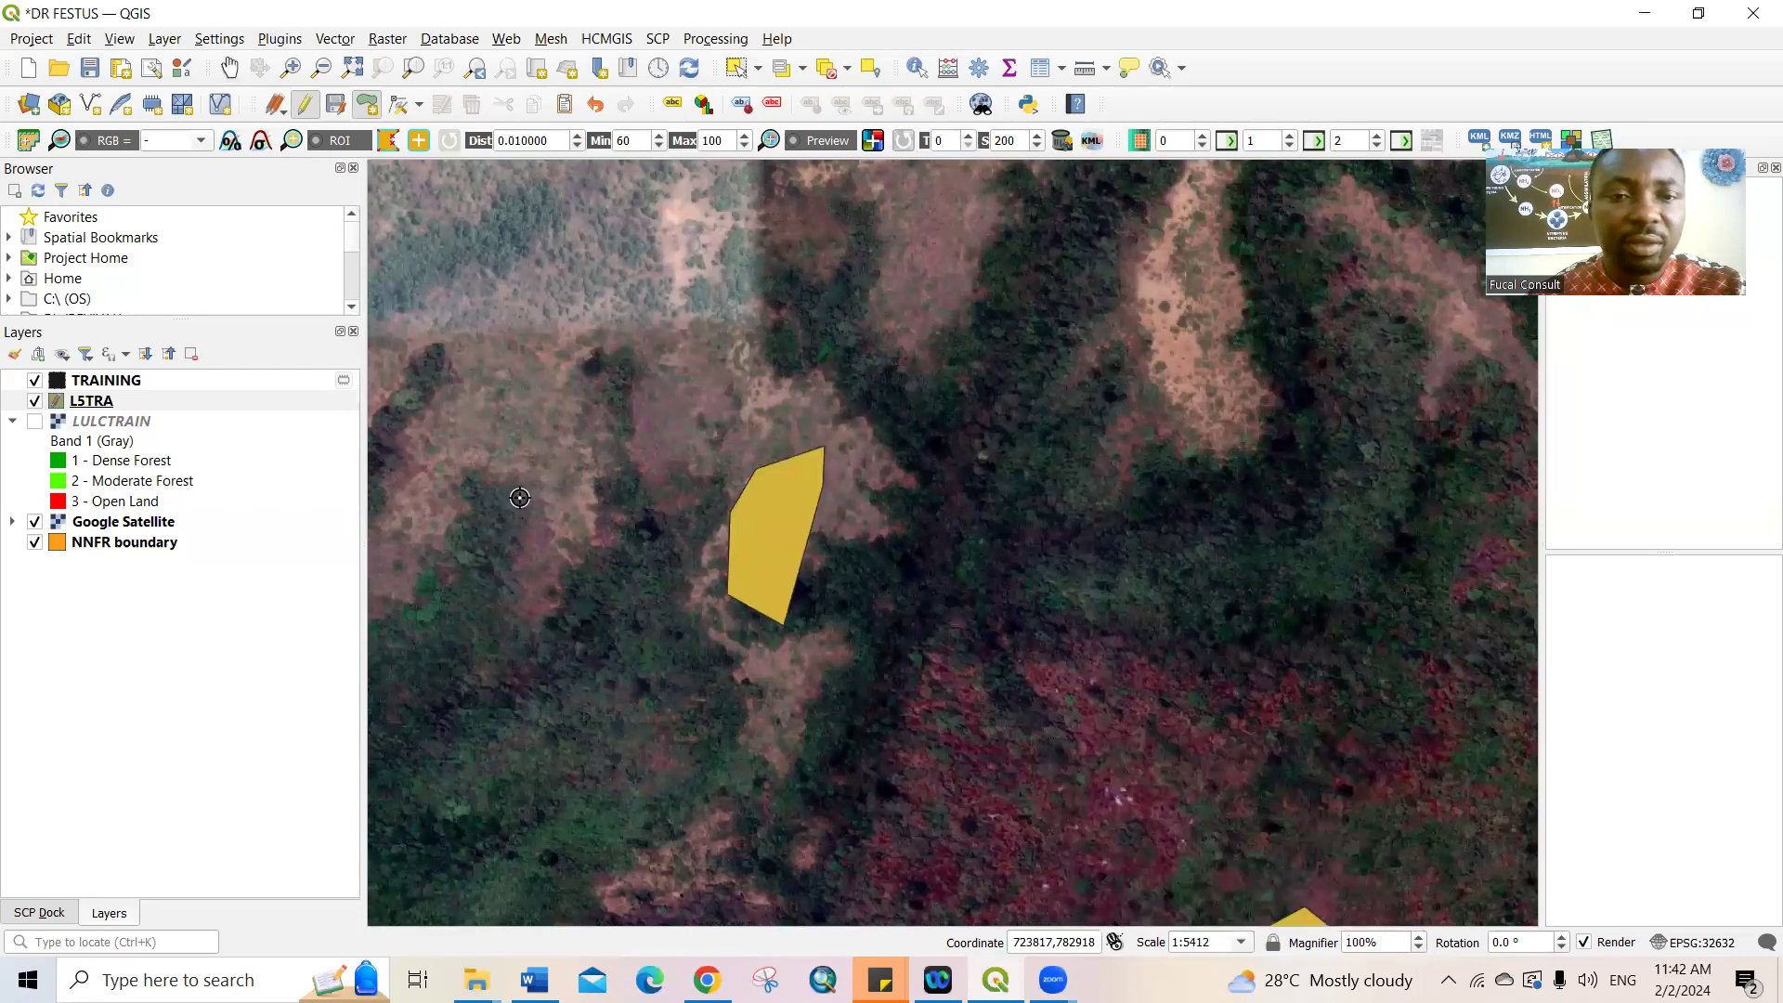
pyautogui.click(530, 567)
pyautogui.click(578, 502)
pyautogui.click(567, 435)
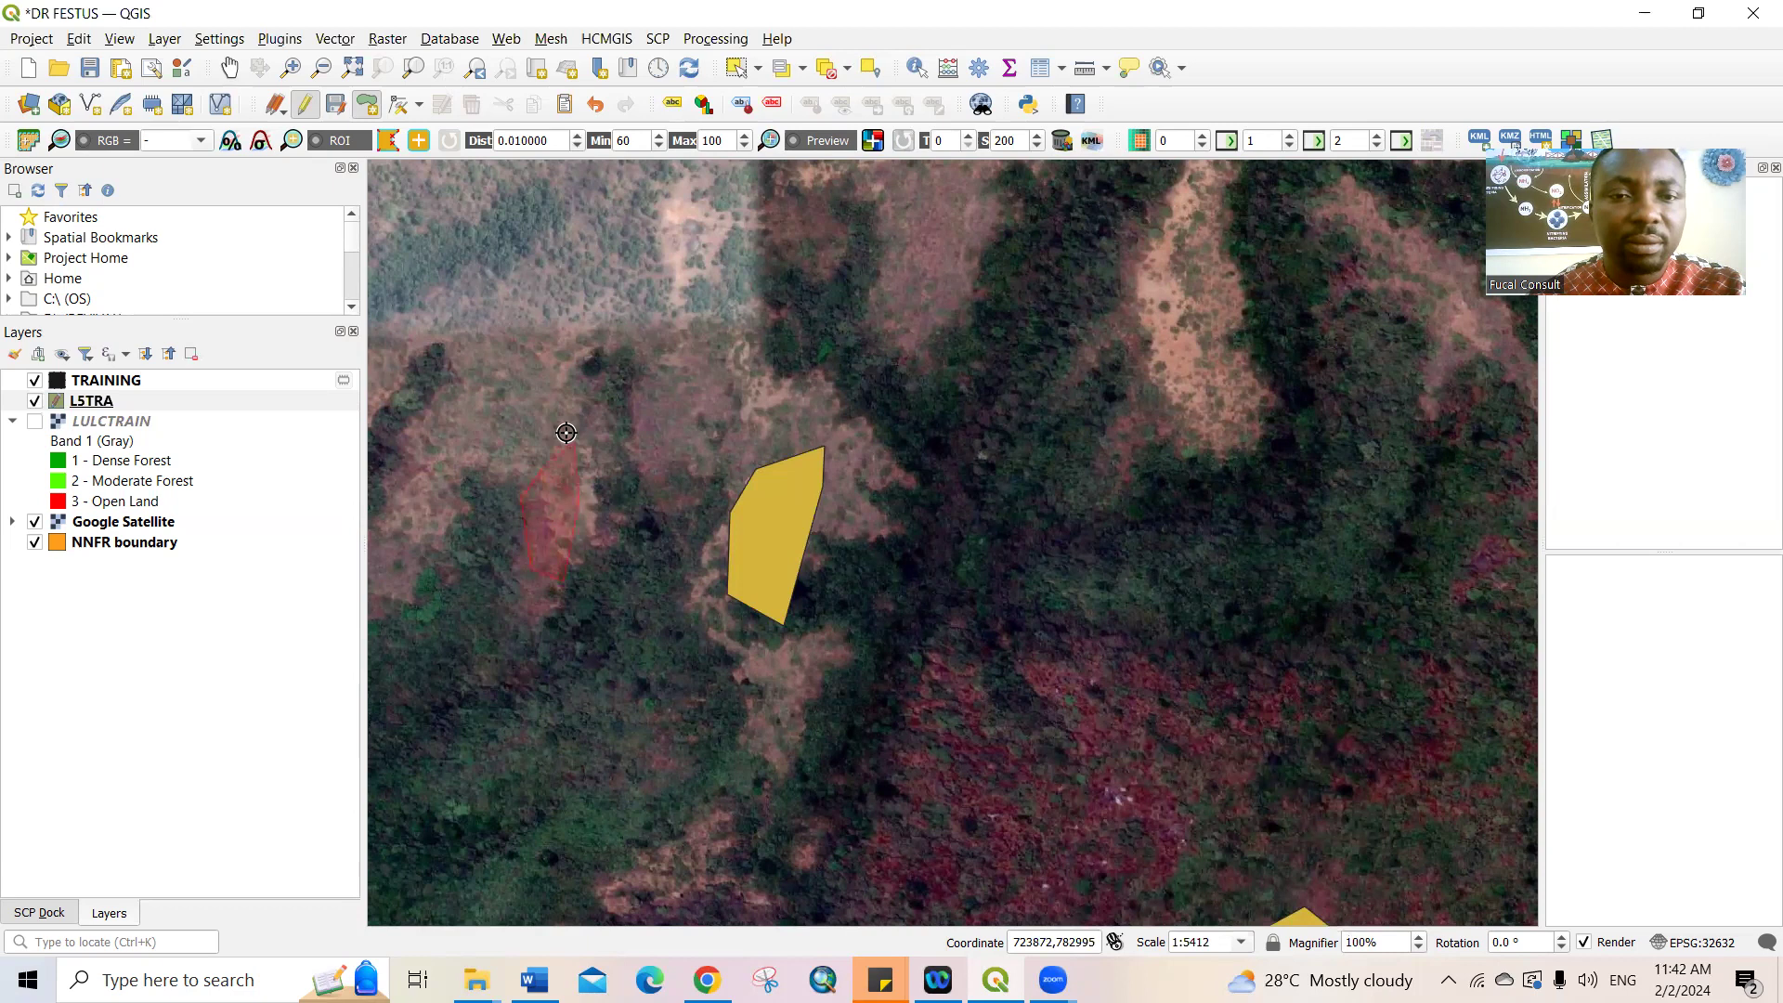
pyautogui.rightClick(844, 646)
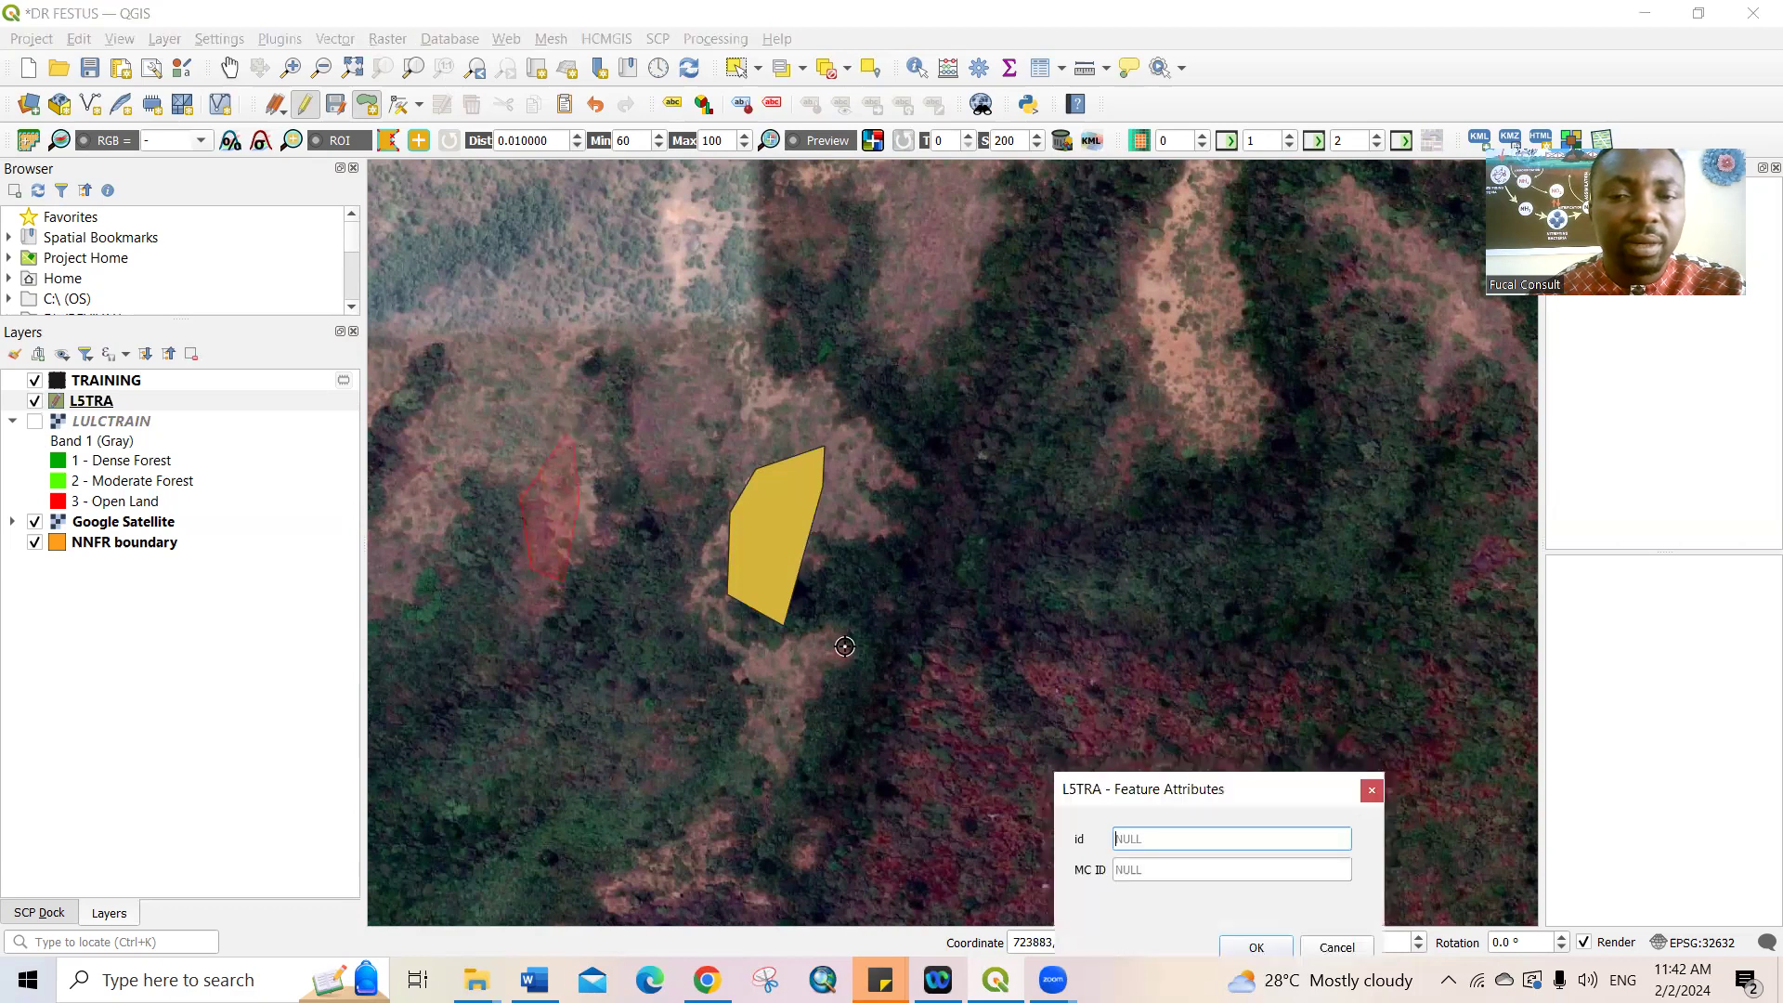
# Step: Give the narrow western polygon id 6 and MC ID 3, and save its attributes
pyautogui.click(1141, 869)
pyautogui.write('2')
pyautogui.click(1255, 947)
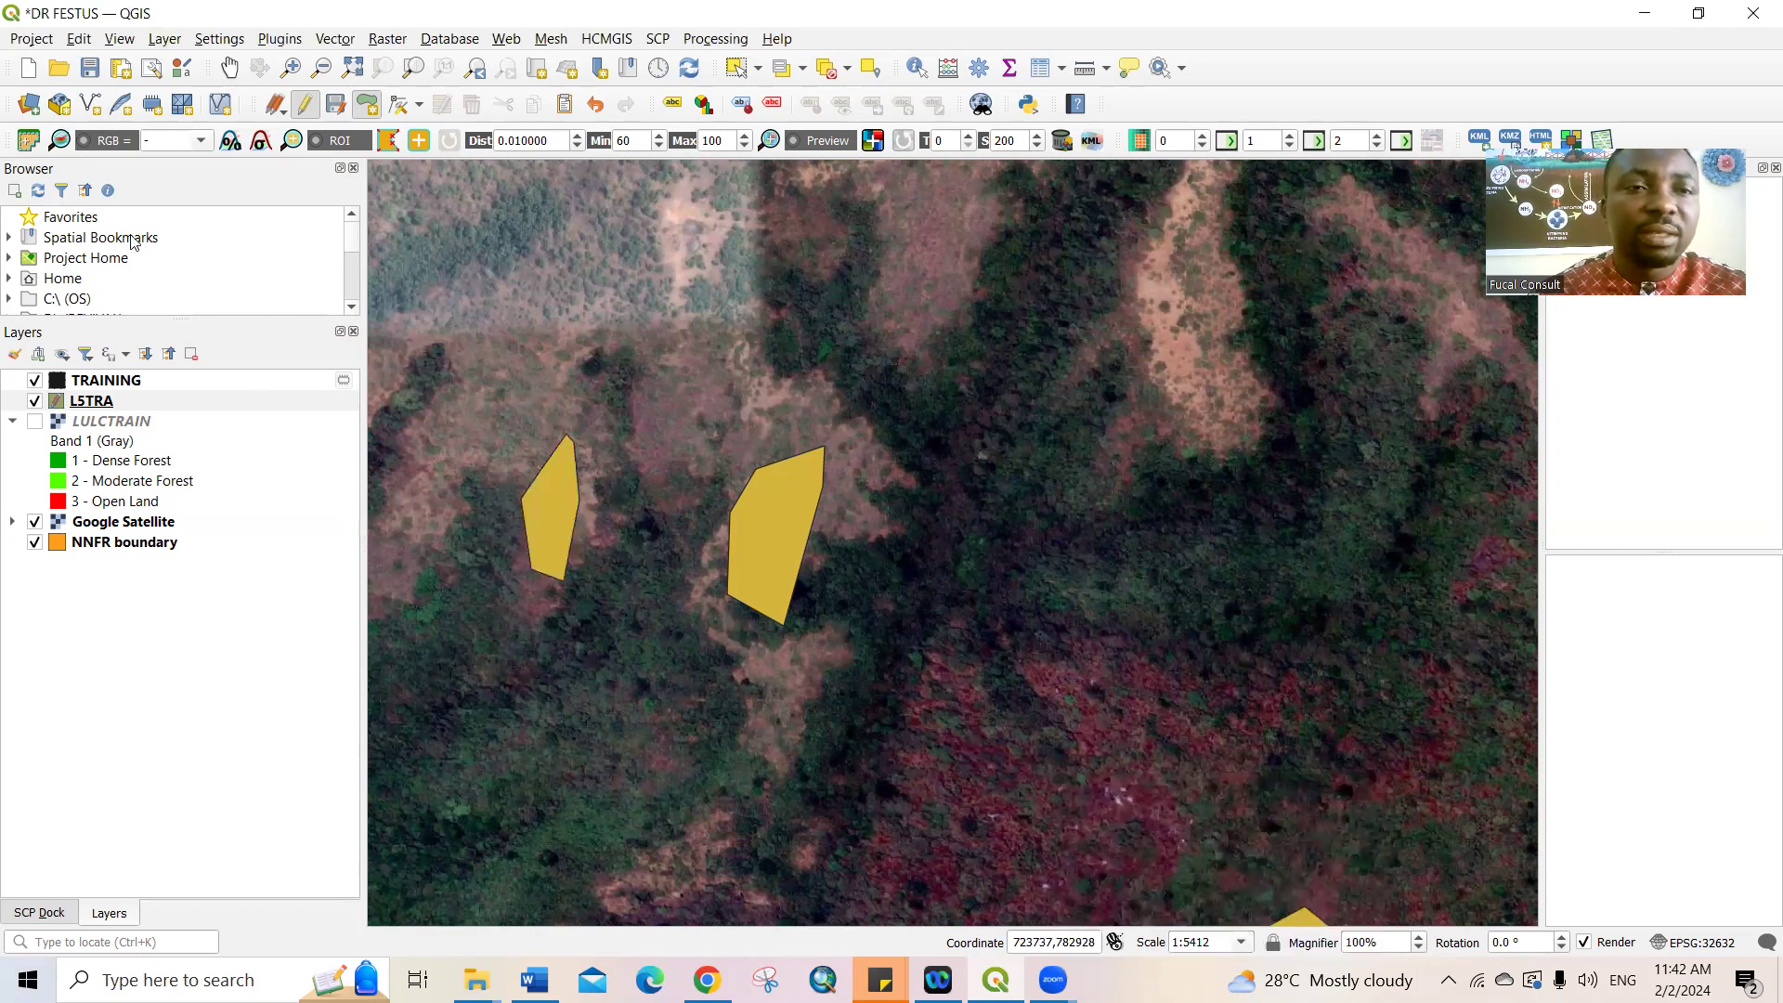
# Step: Show the LULCTRAIN classification under the sample polygons and compare the two new polygons with its Open Land class
pyautogui.click(228, 66)
pyautogui.scroll(-1, 683, 564)
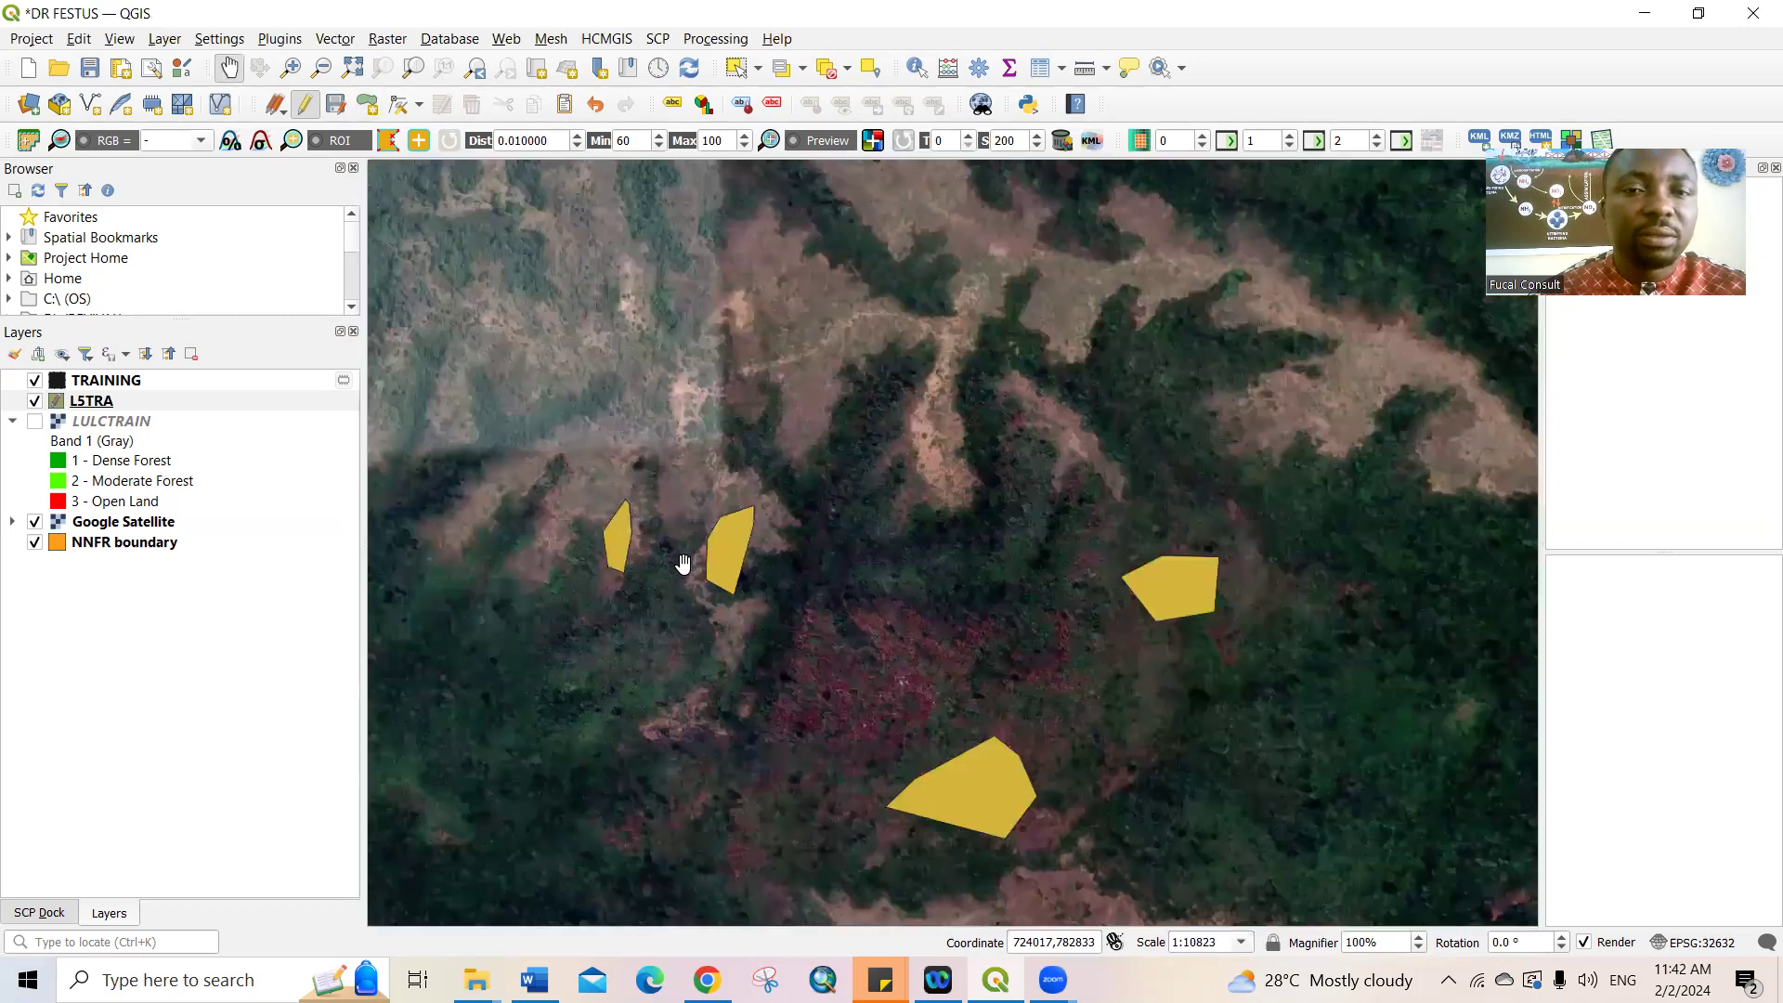
pyautogui.scroll(-2, 684, 563)
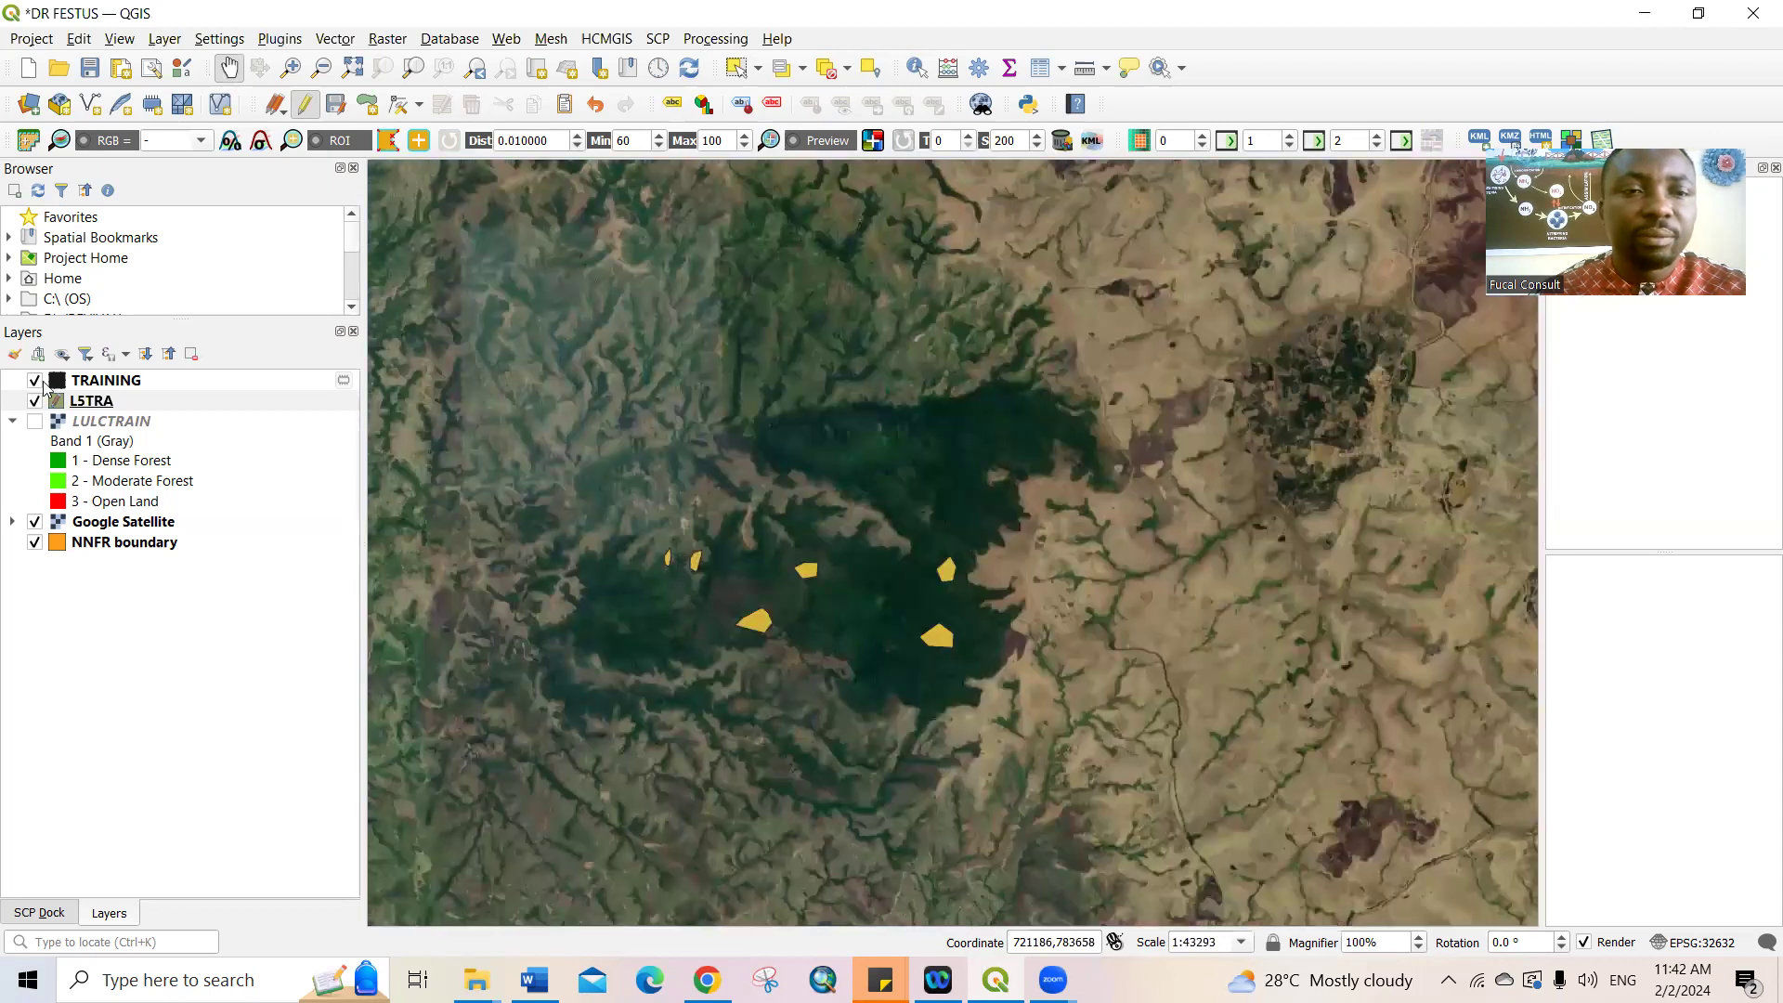
pyautogui.click(36, 423)
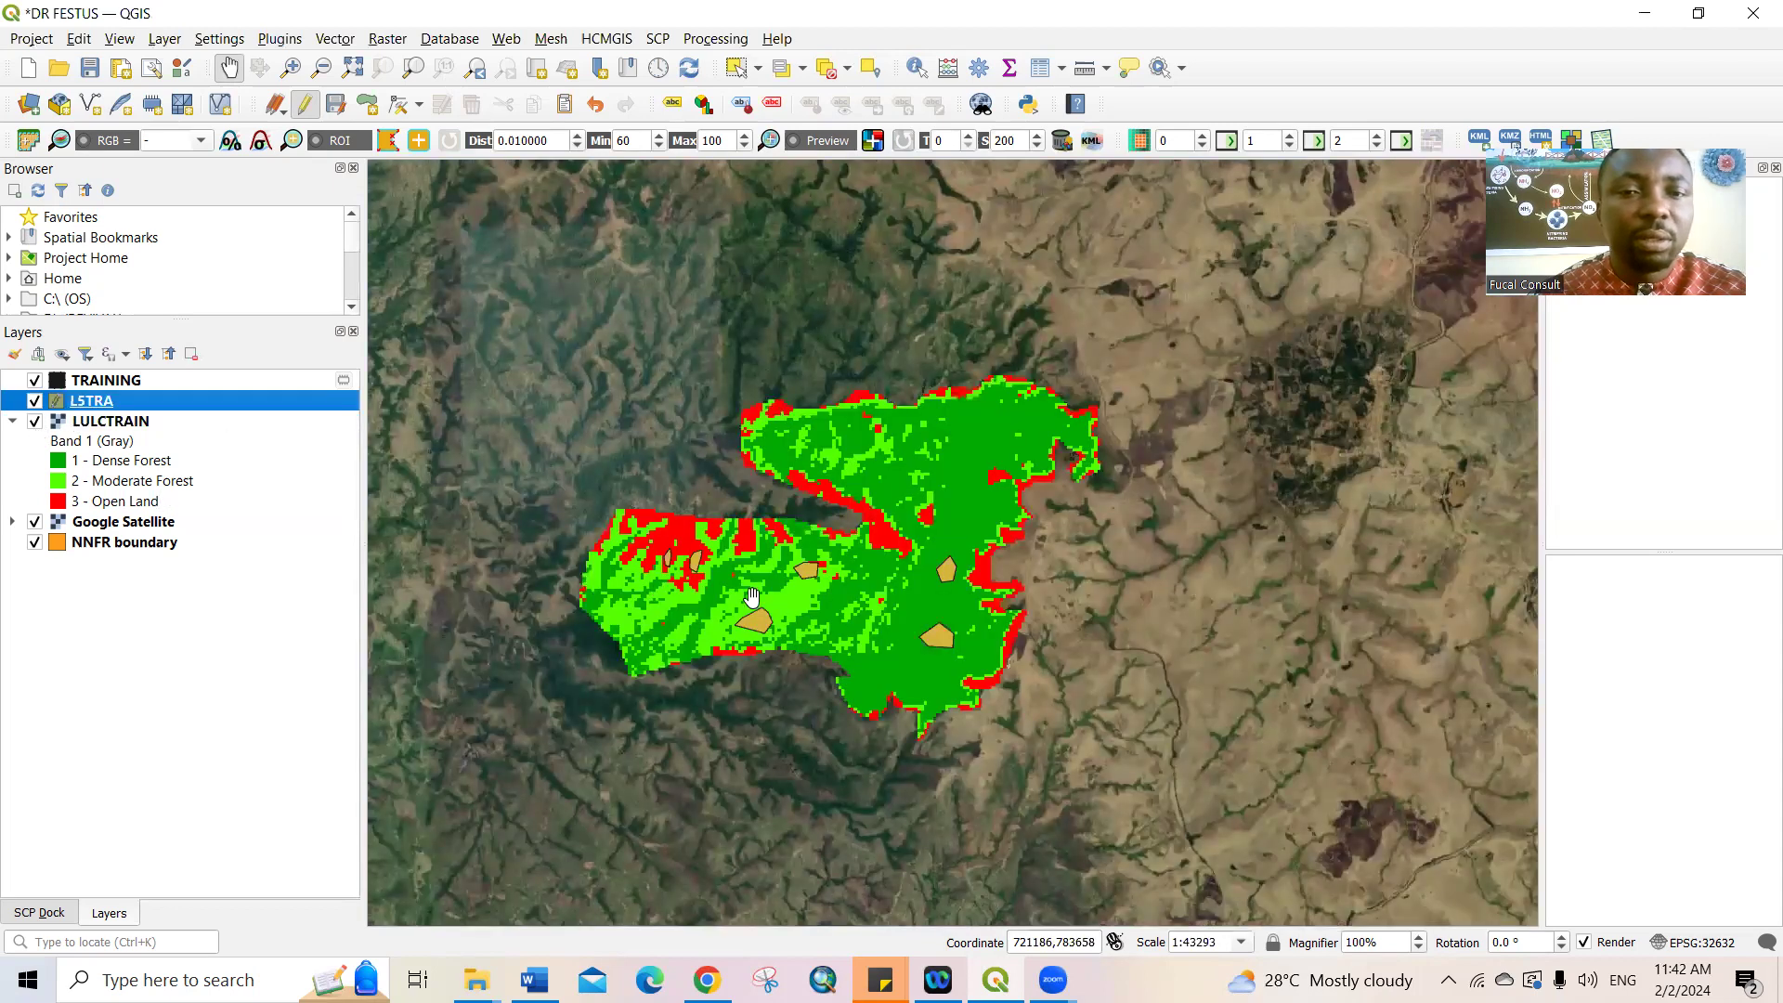
pyautogui.scroll(1, 788, 585)
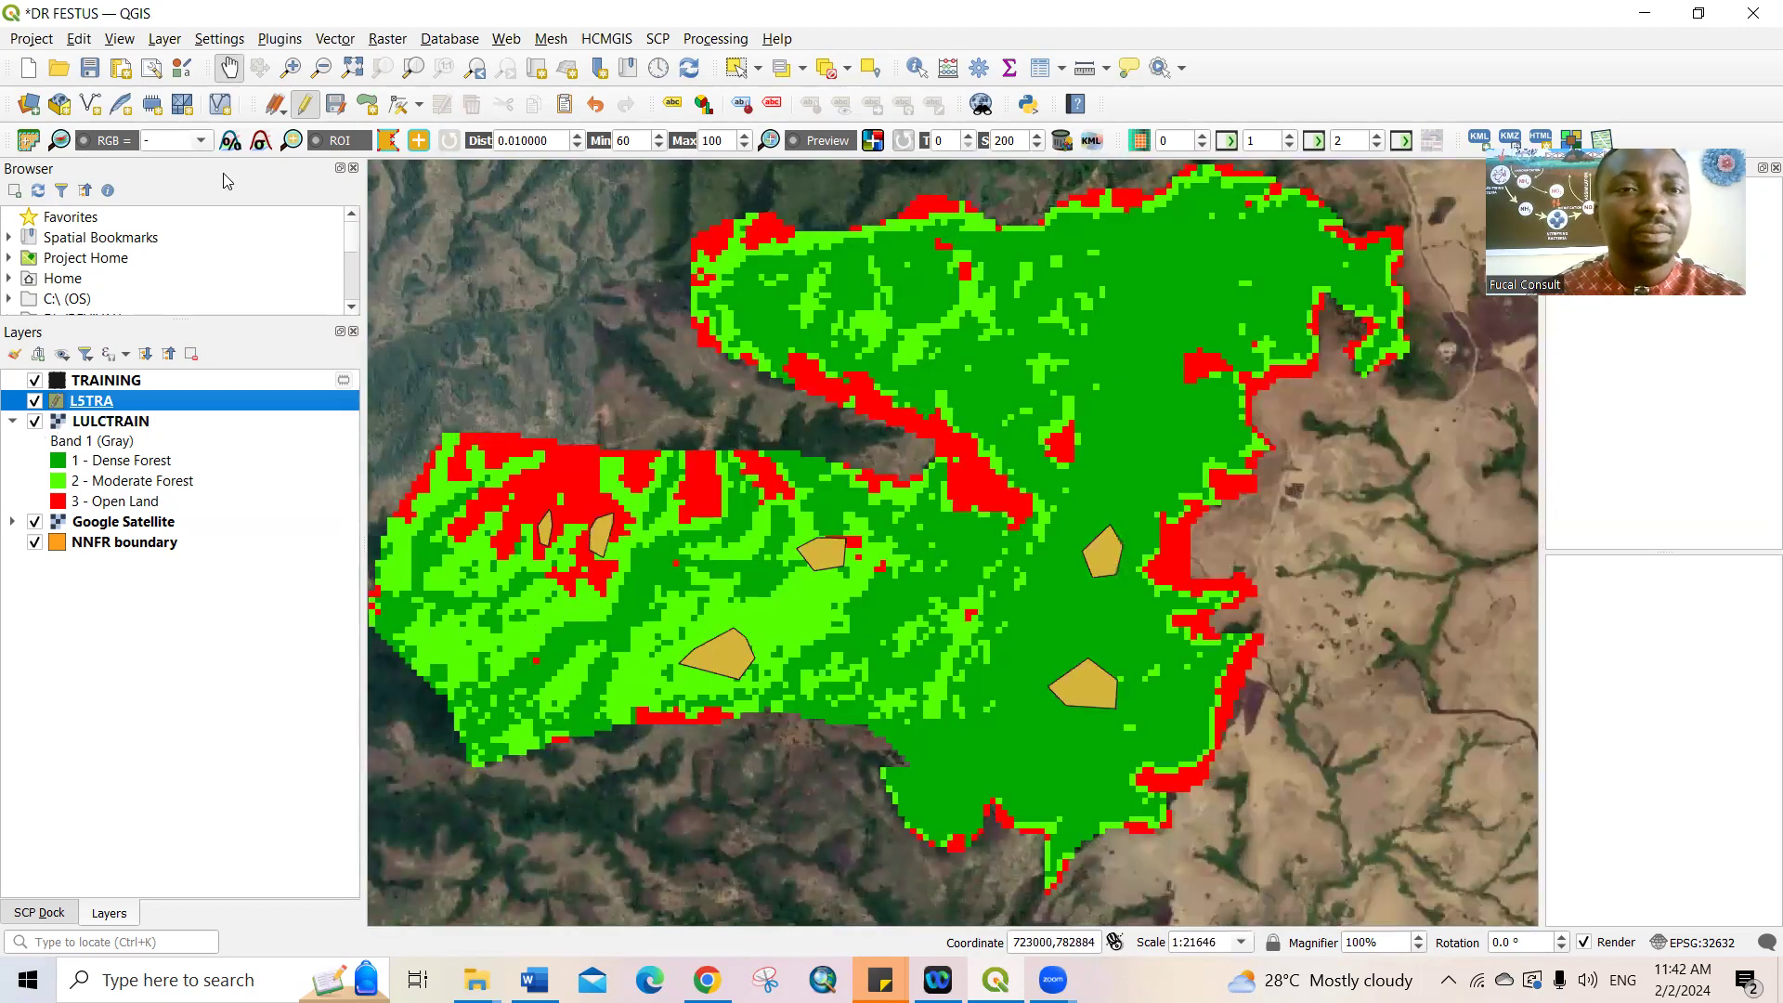
# Step: Review the L5TRA attribute table, save the layer edits, and close the table
pyautogui.rightClick(103, 405)
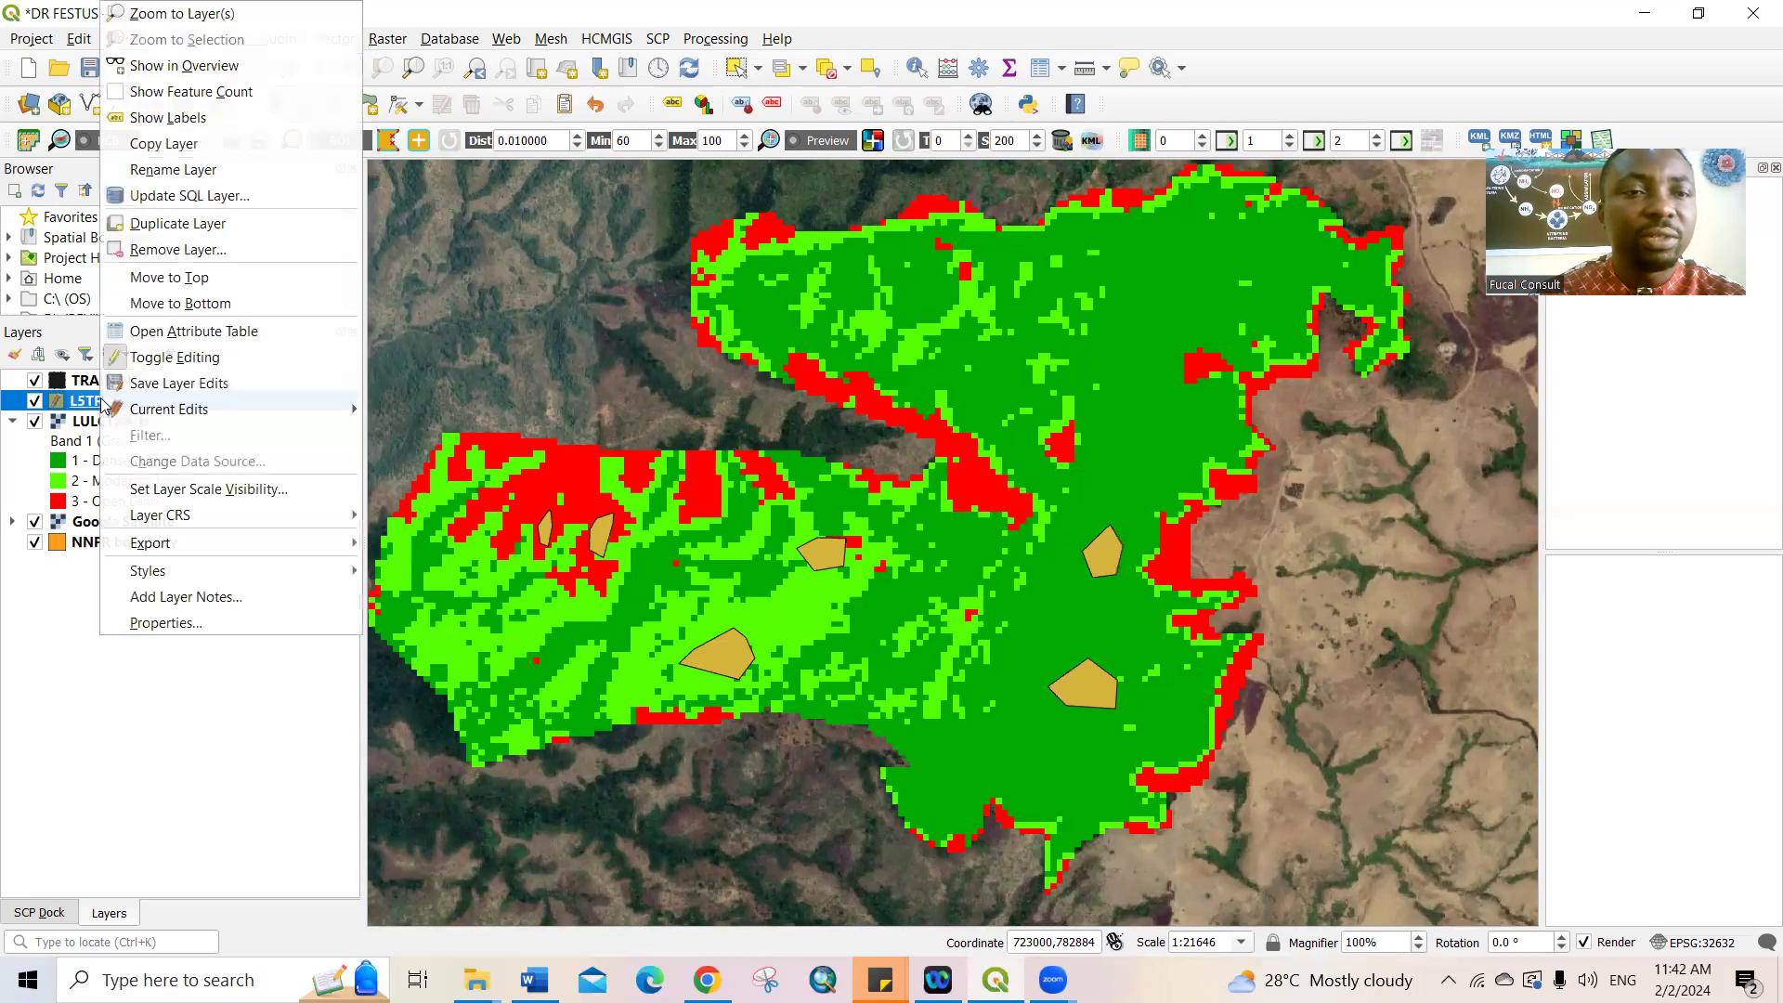
pyautogui.moveTo(109, 410)
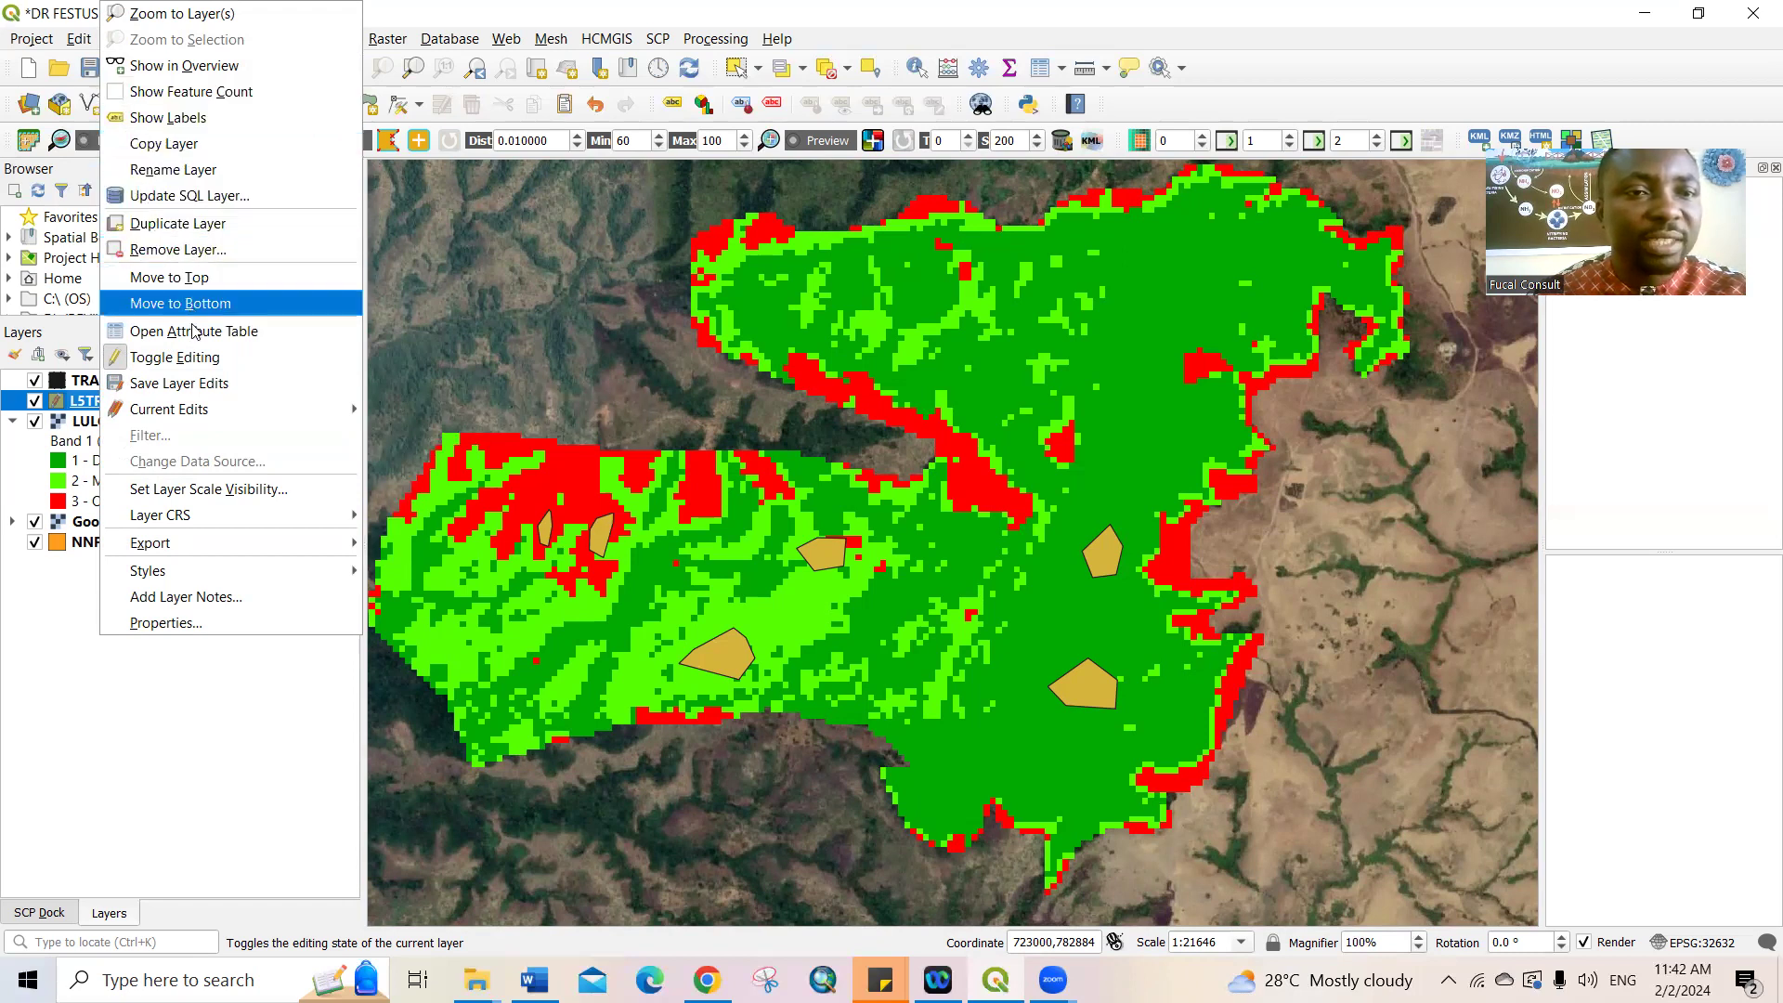
pyautogui.click(446, 424)
pyautogui.press('F6')
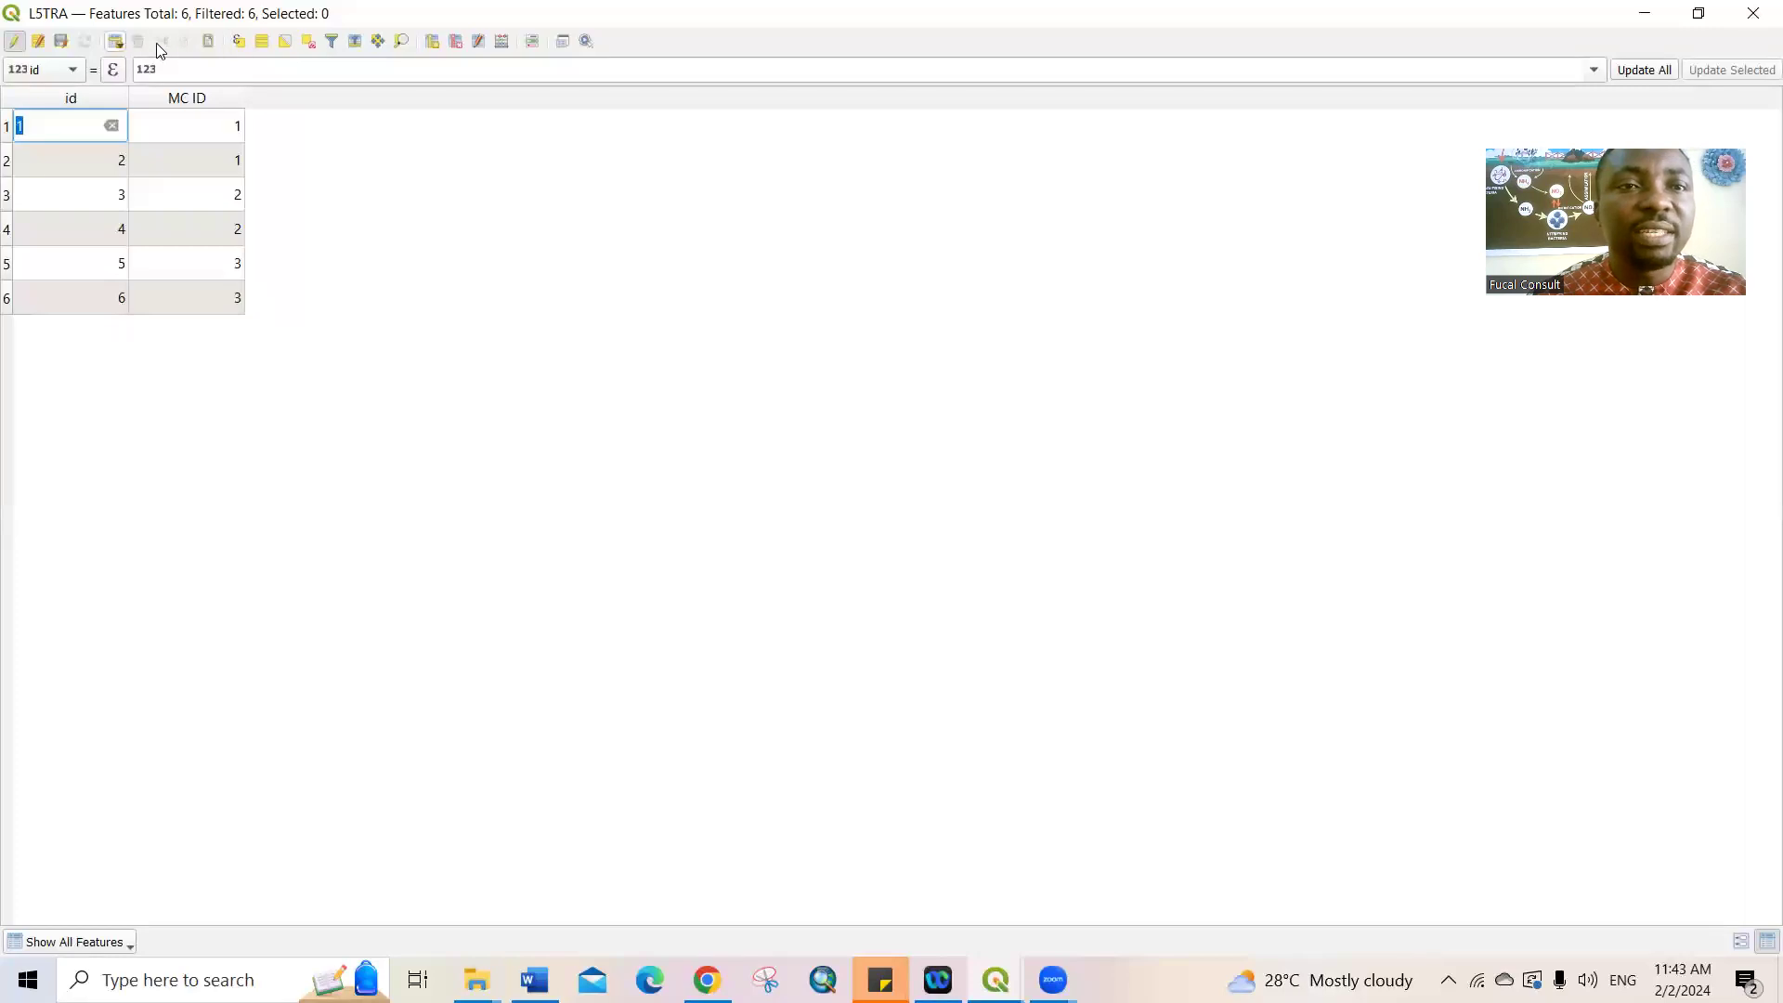
pyautogui.click(62, 42)
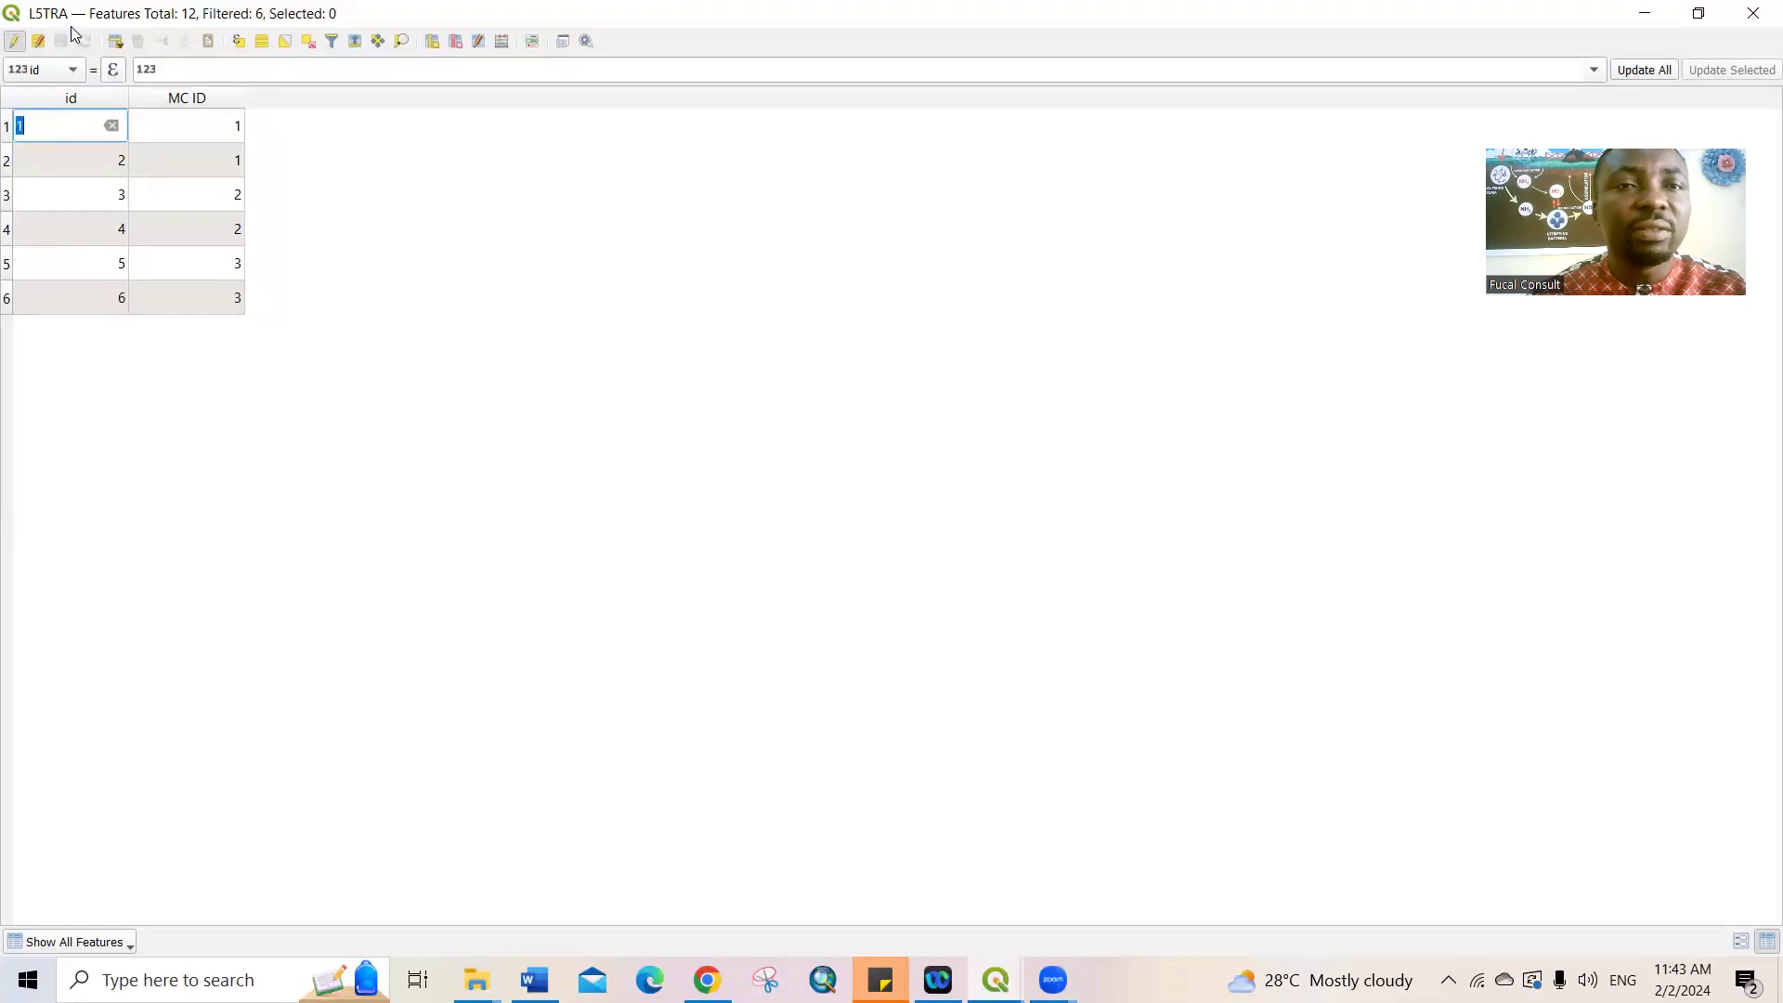
pyautogui.click(1753, 13)
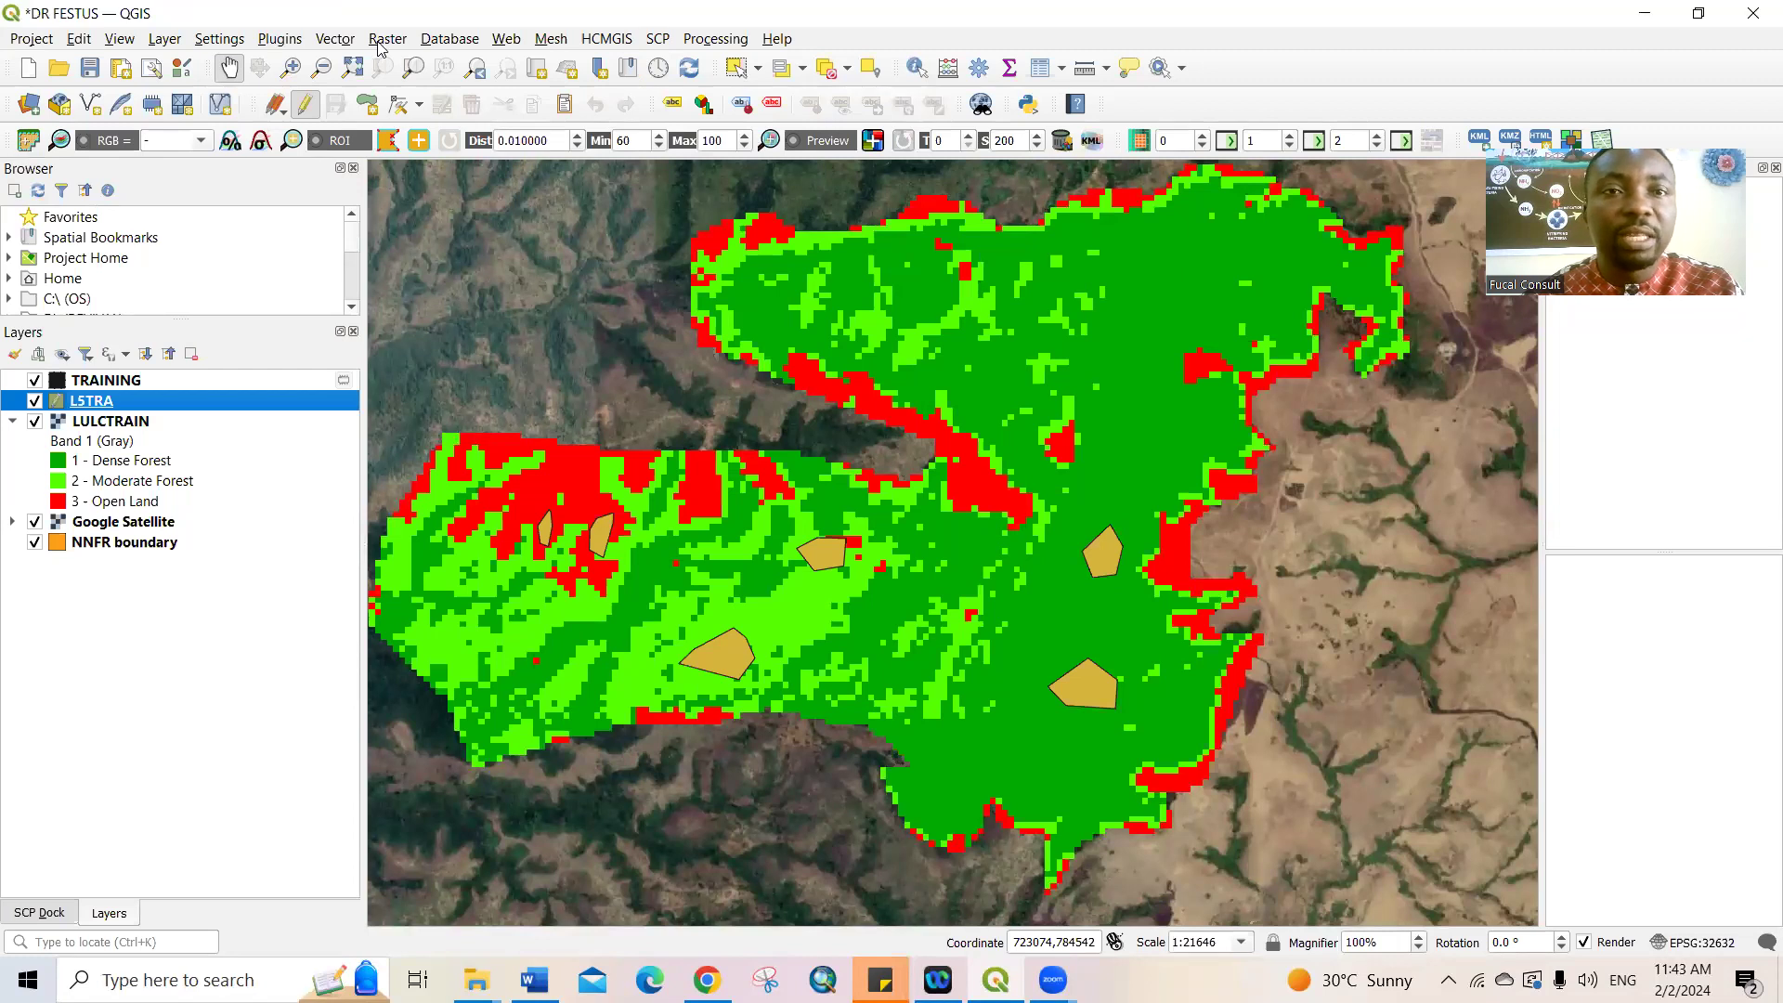
# Step: Start an SCP postprocessing accuracy assessment, refresh the available layers, and set LULCTRAIN as the classification to assess
pyautogui.click(659, 39)
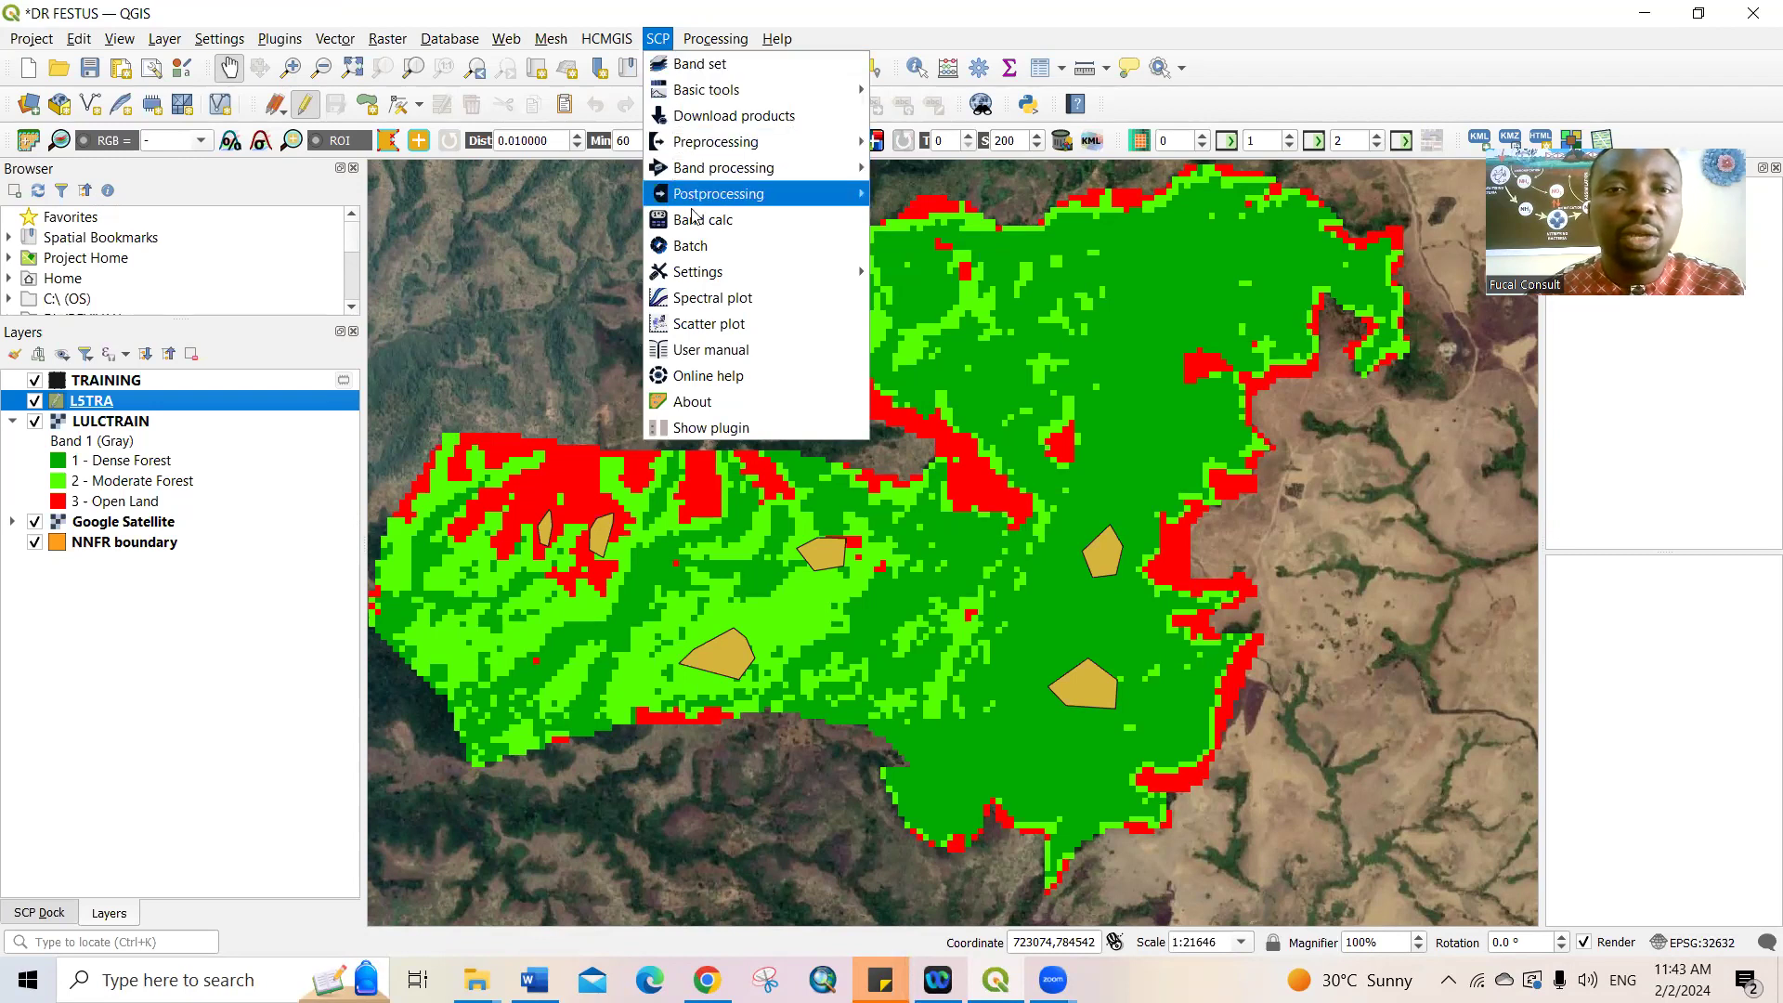
pyautogui.moveTo(721, 200)
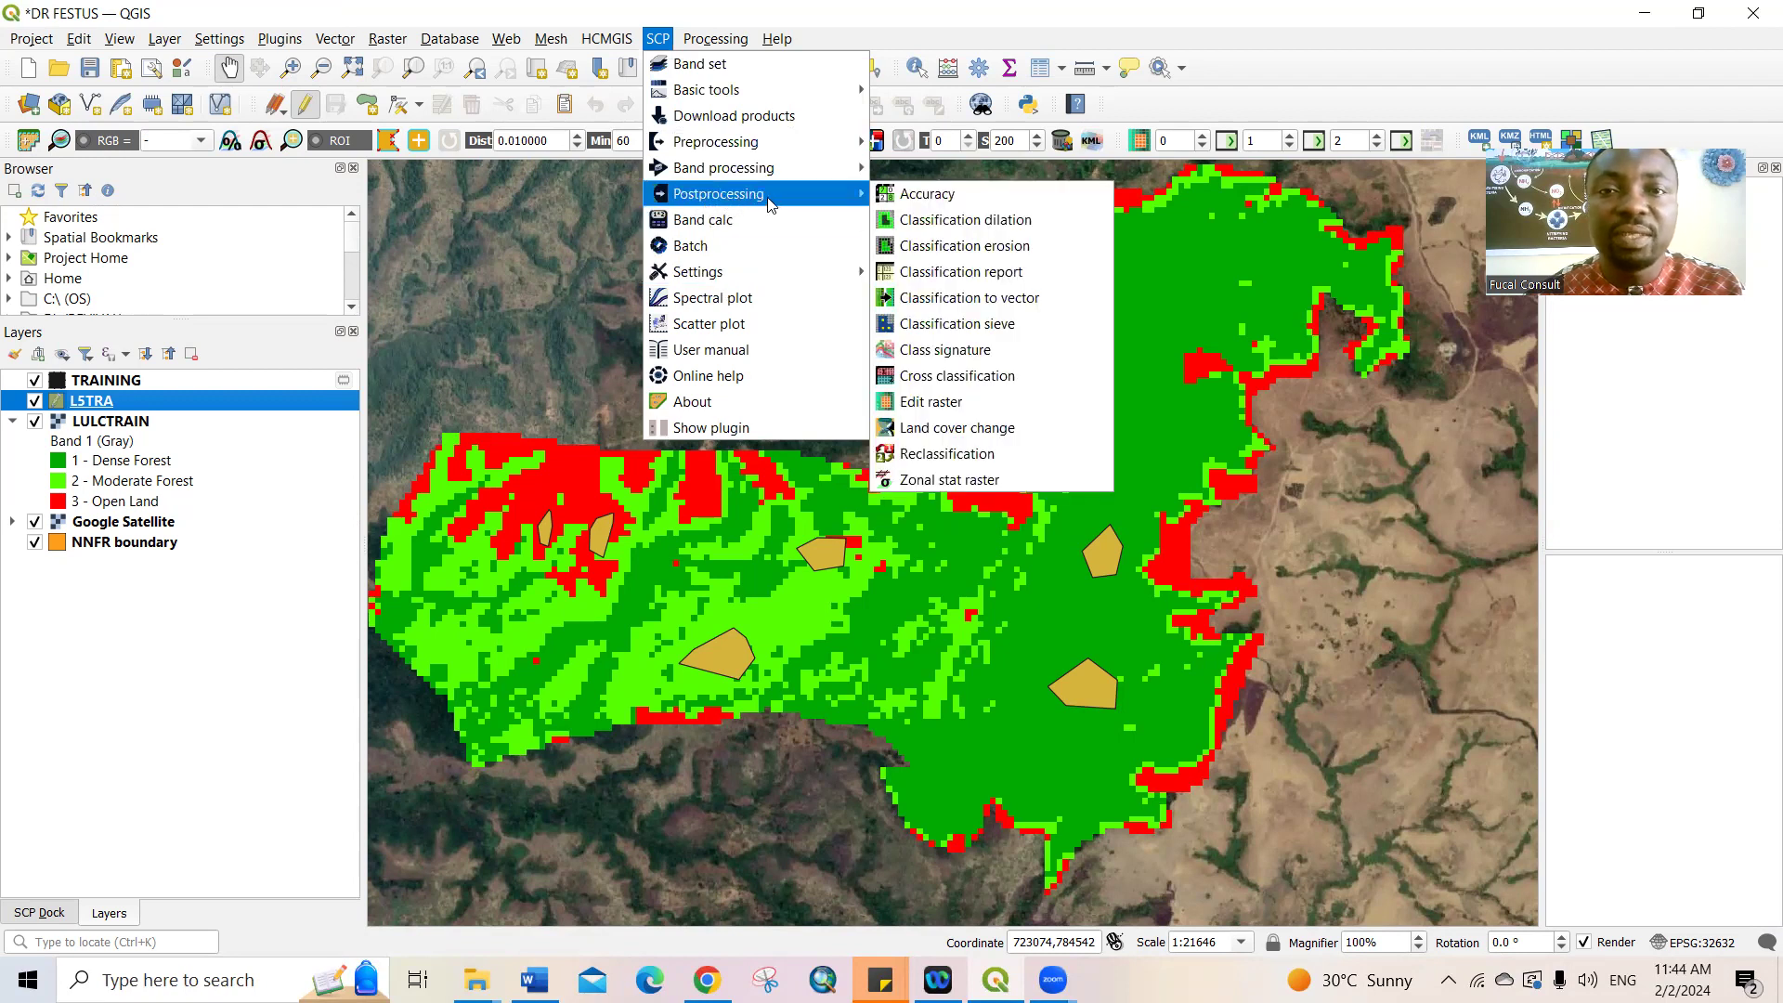
pyautogui.click(1014, 198)
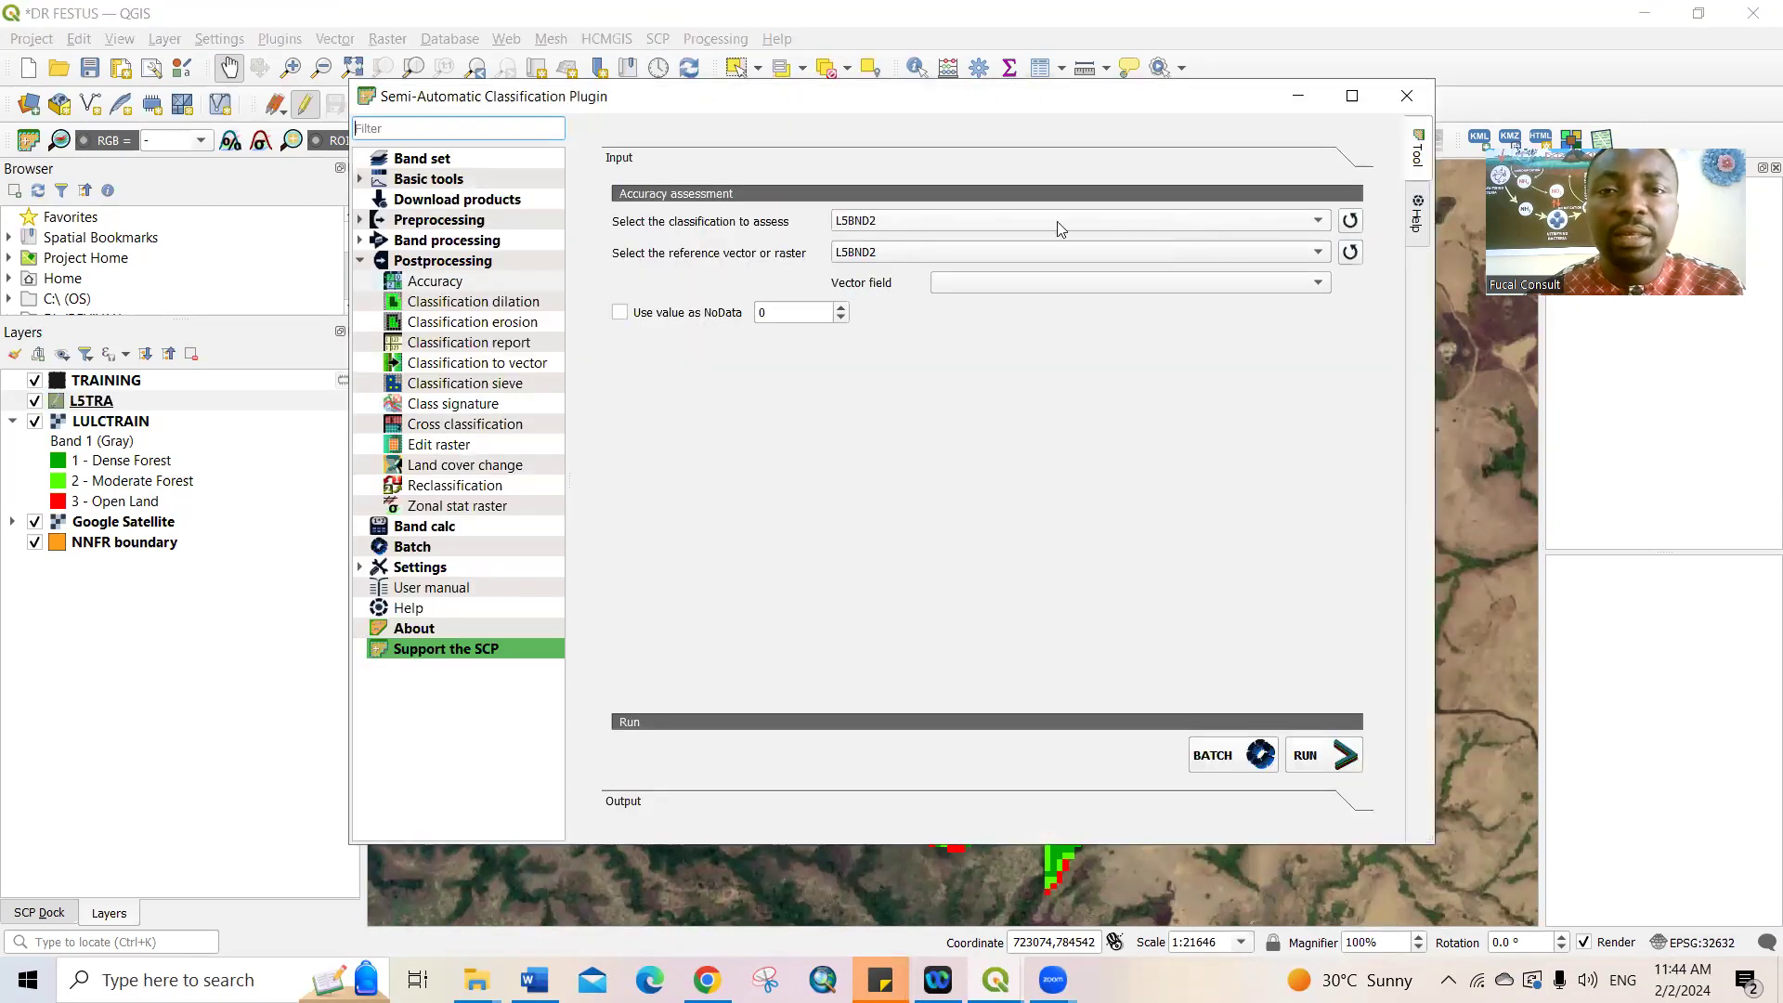
pyautogui.click(1350, 221)
pyautogui.click(1350, 252)
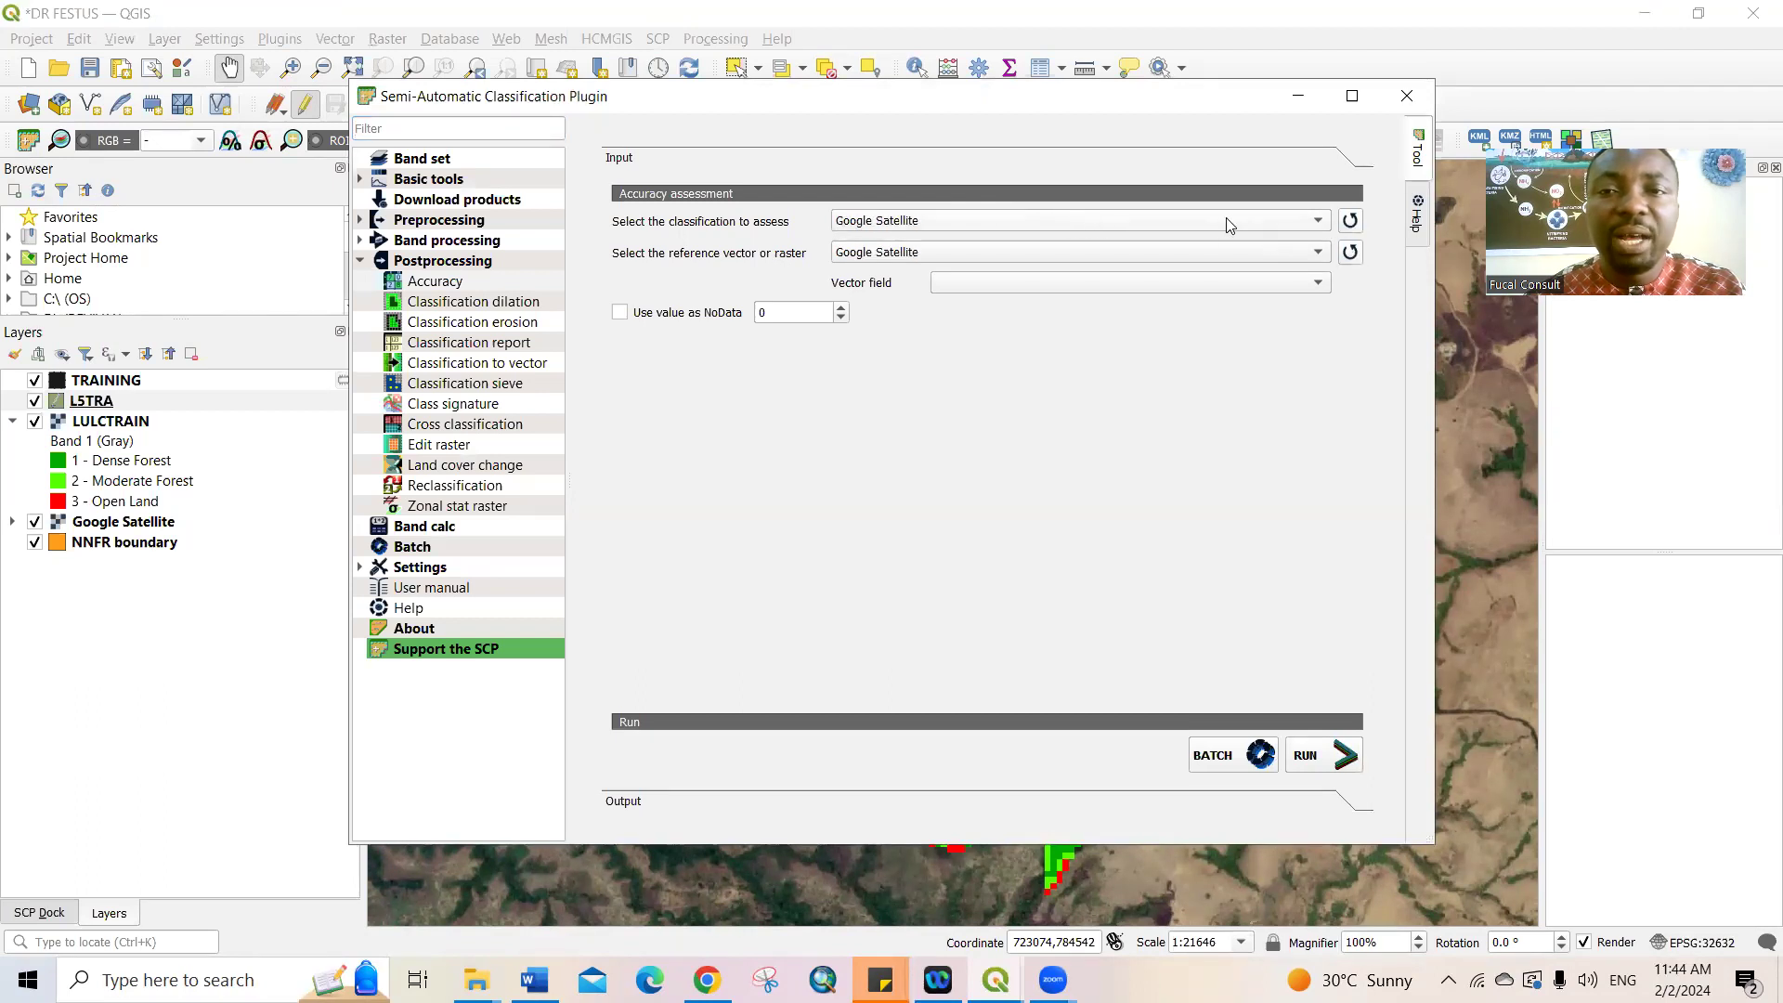
pyautogui.click(1315, 223)
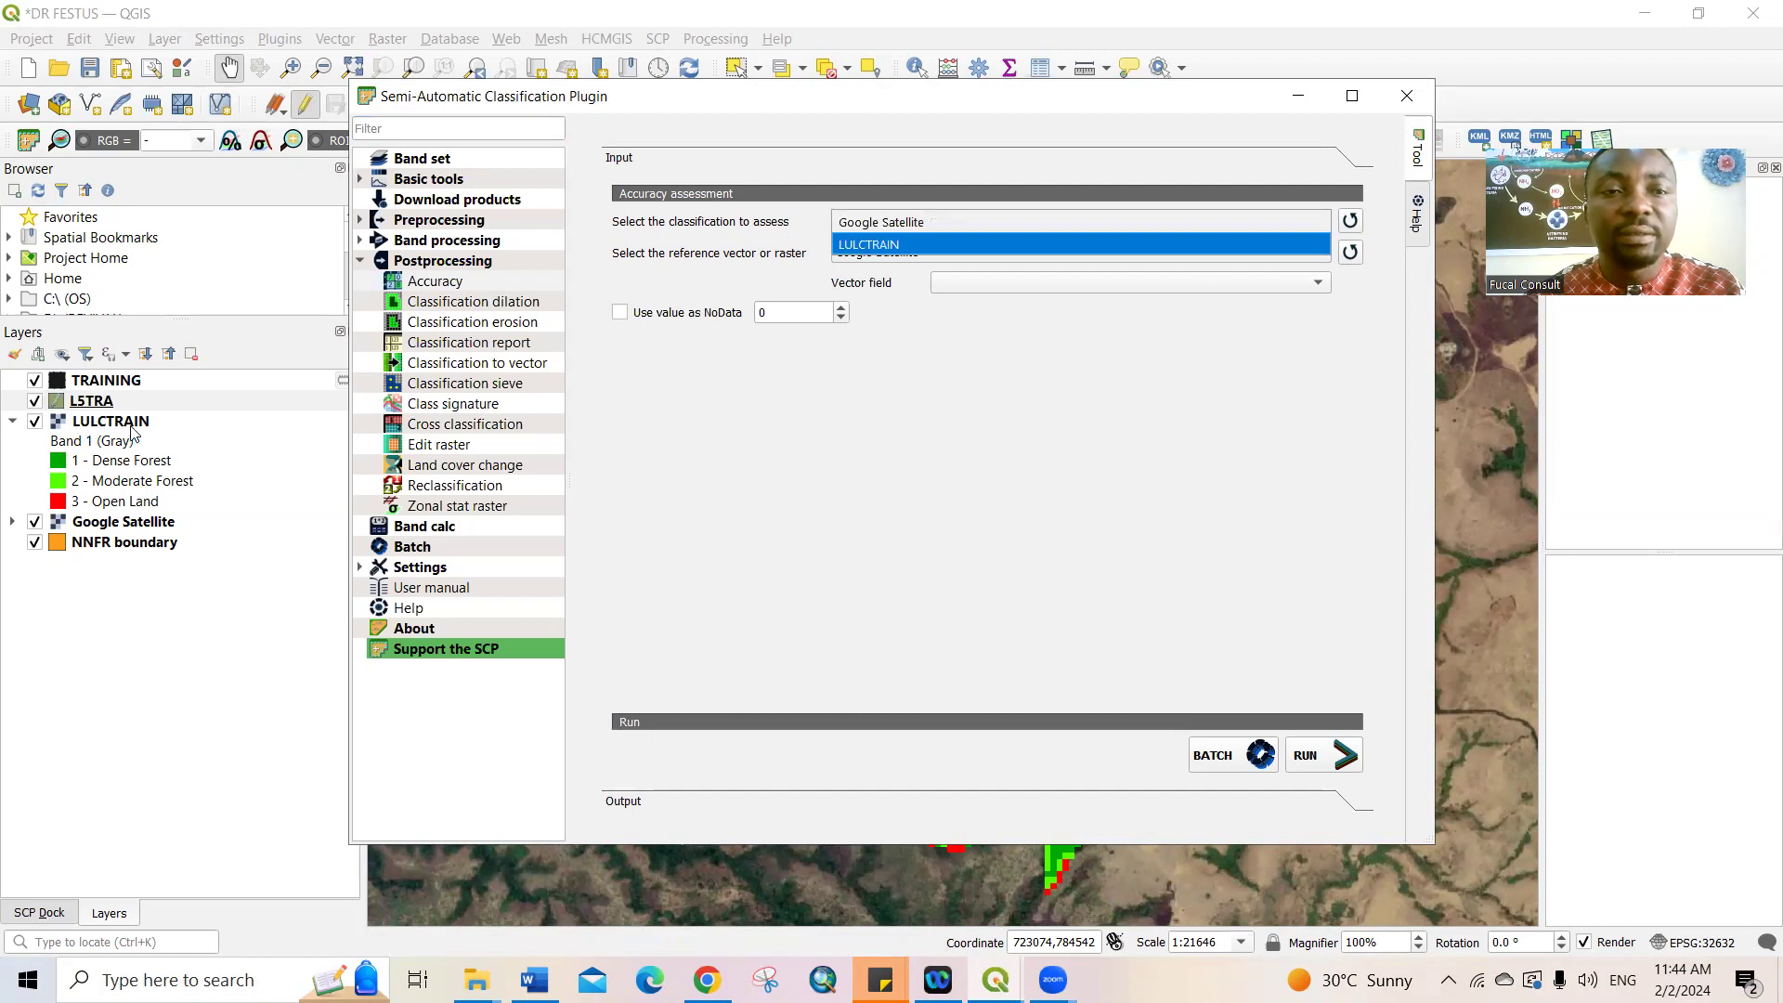
pyautogui.click(881, 244)
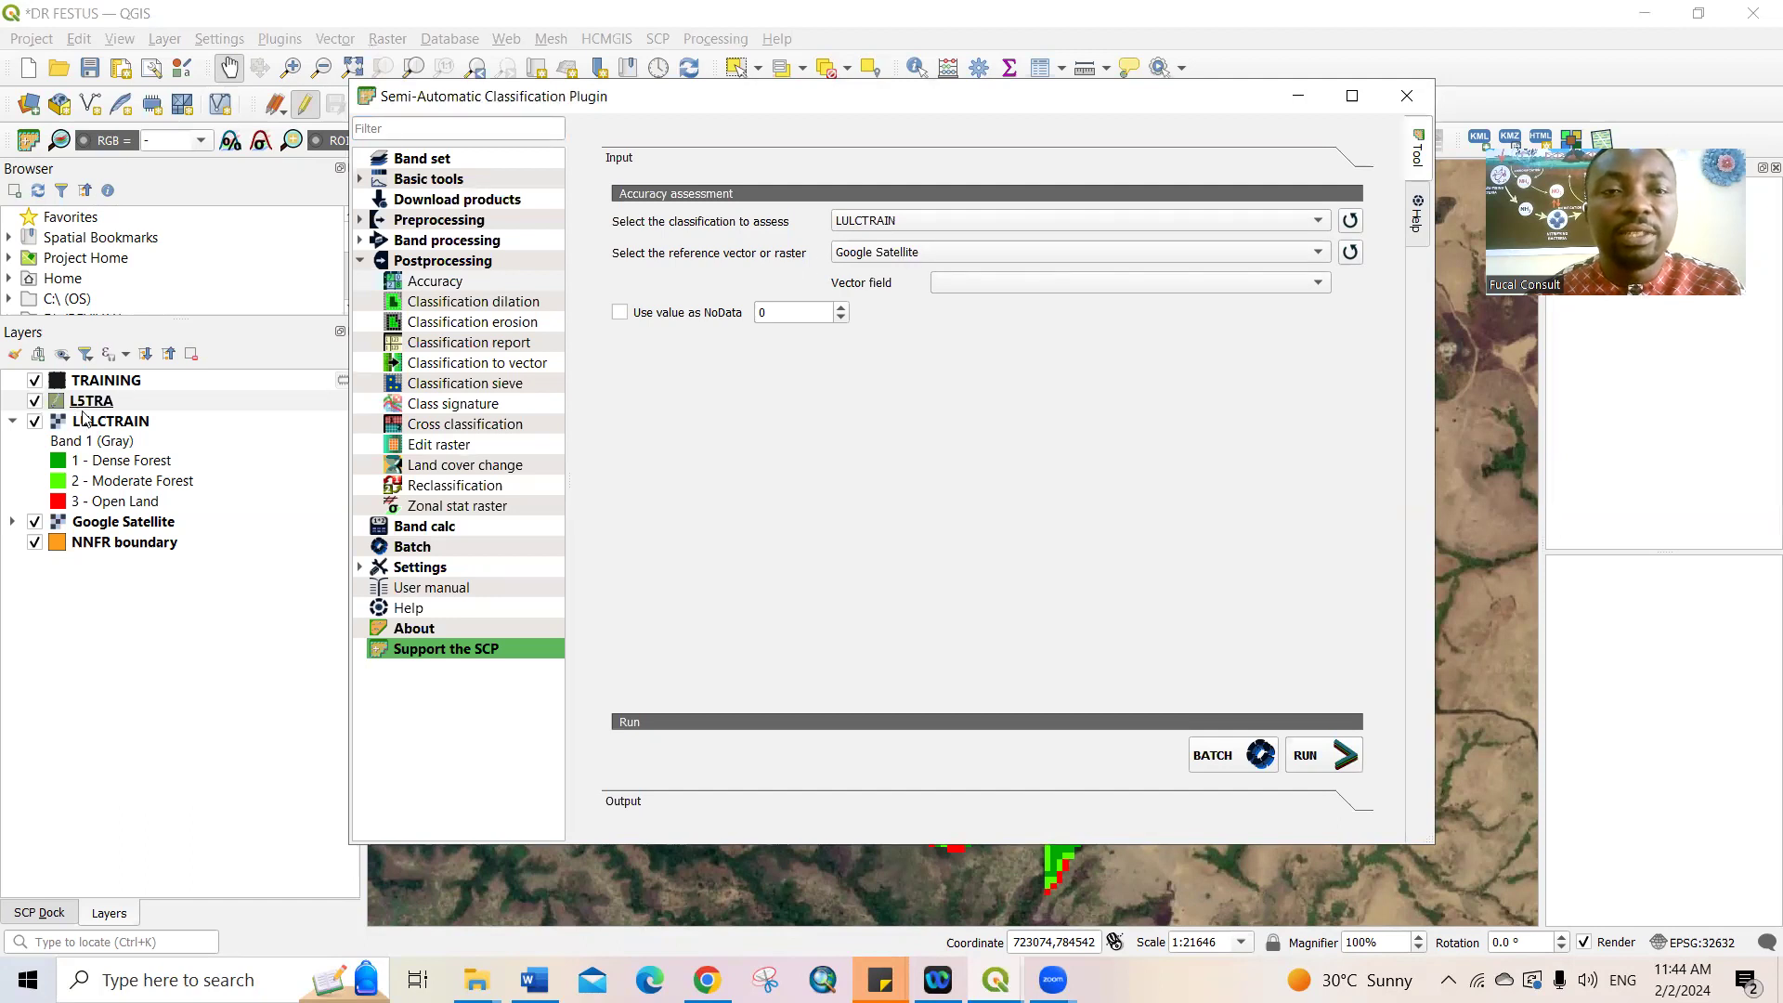
# Step: Set L5TRA as the reference layer of the accuracy assessment, with MC ID as its vector field
pyautogui.click(939, 263)
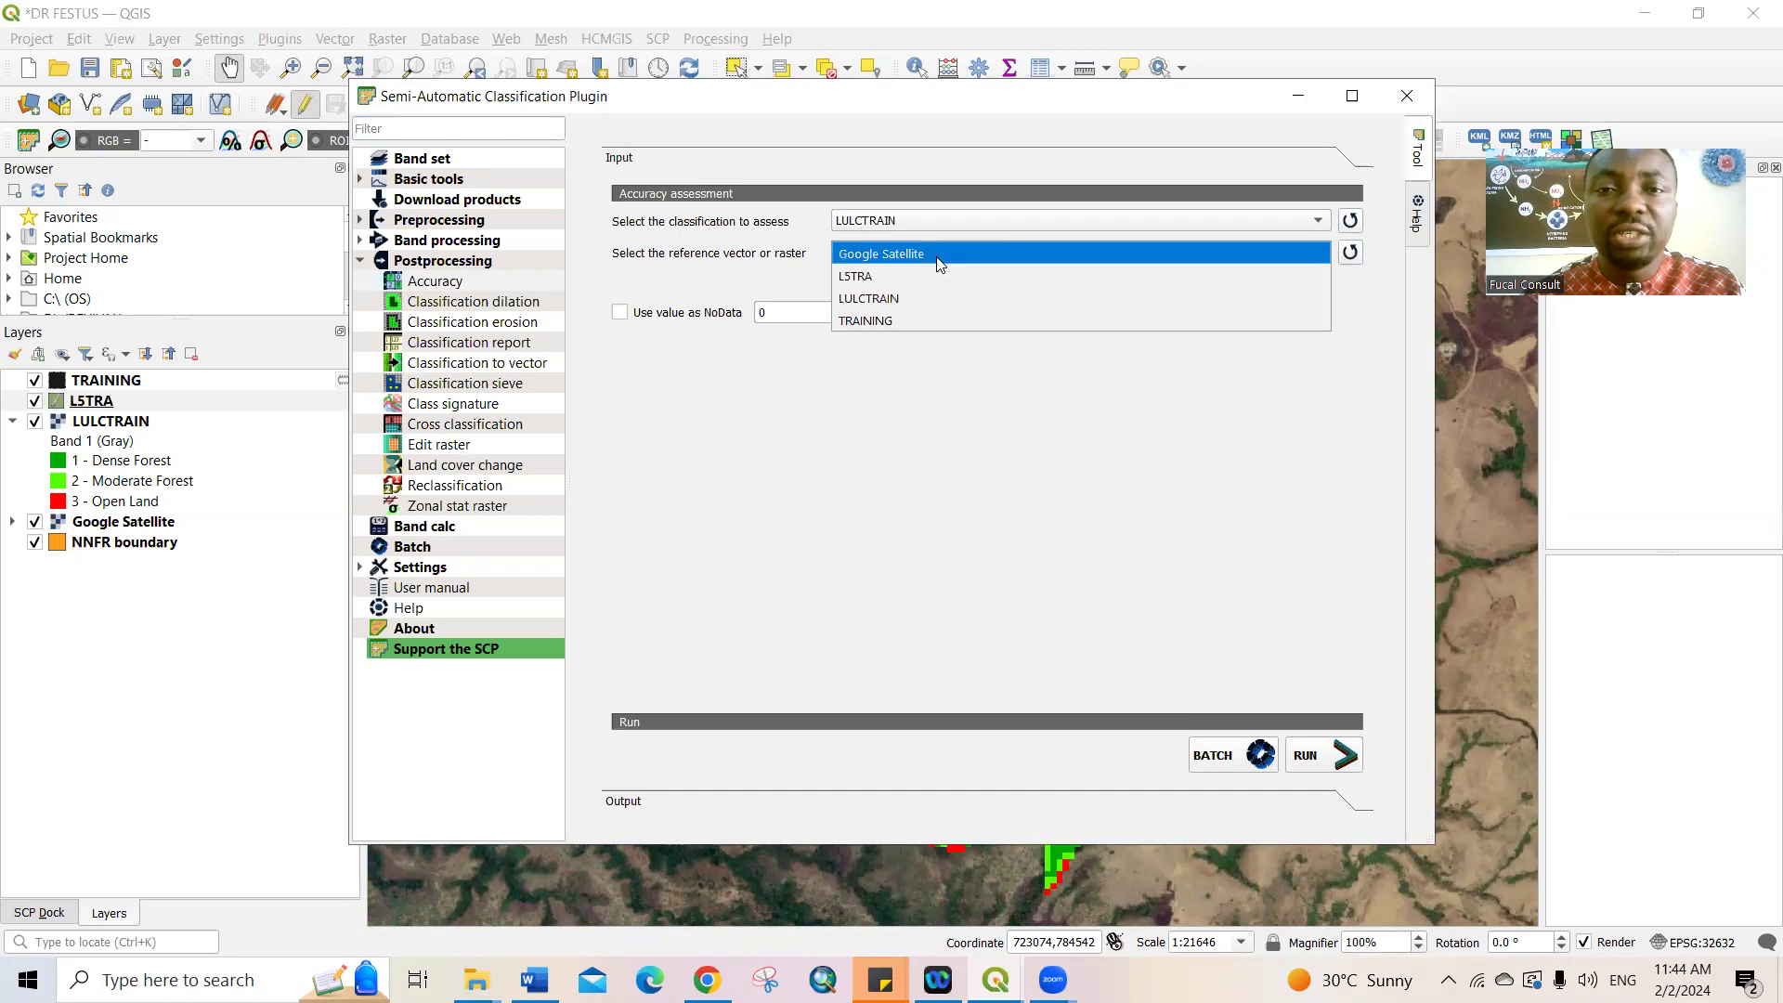
pyautogui.click(872, 277)
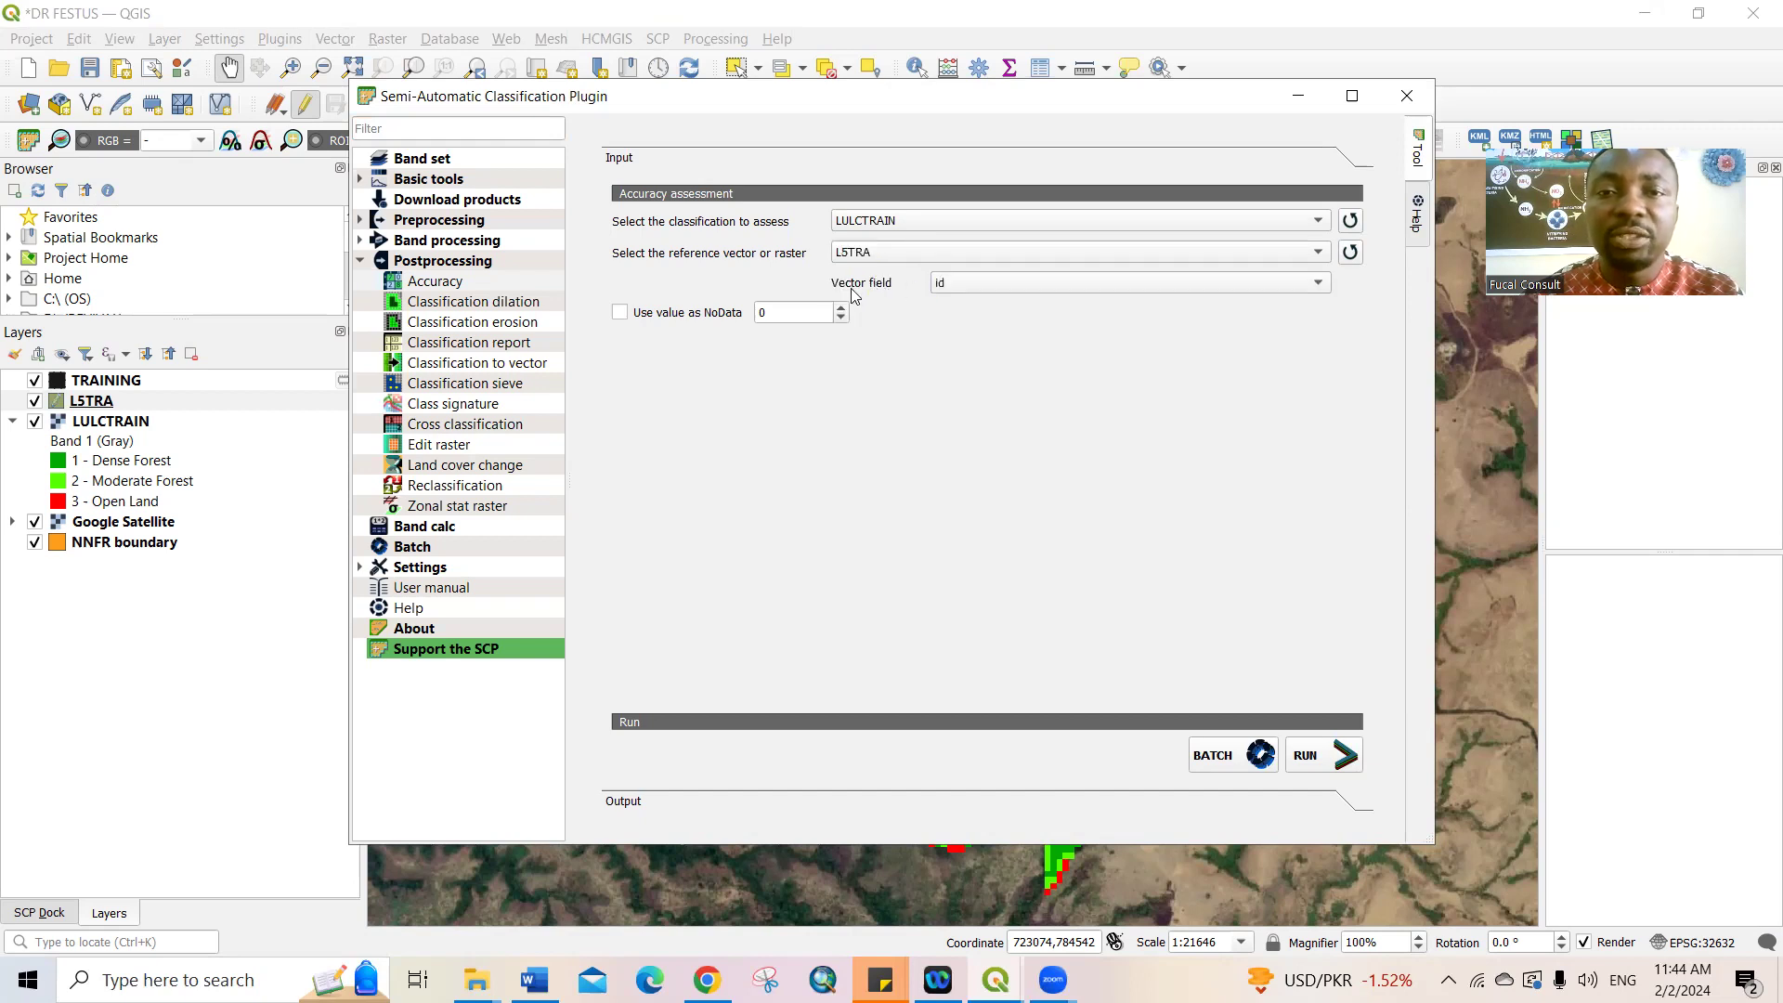
pyautogui.click(984, 282)
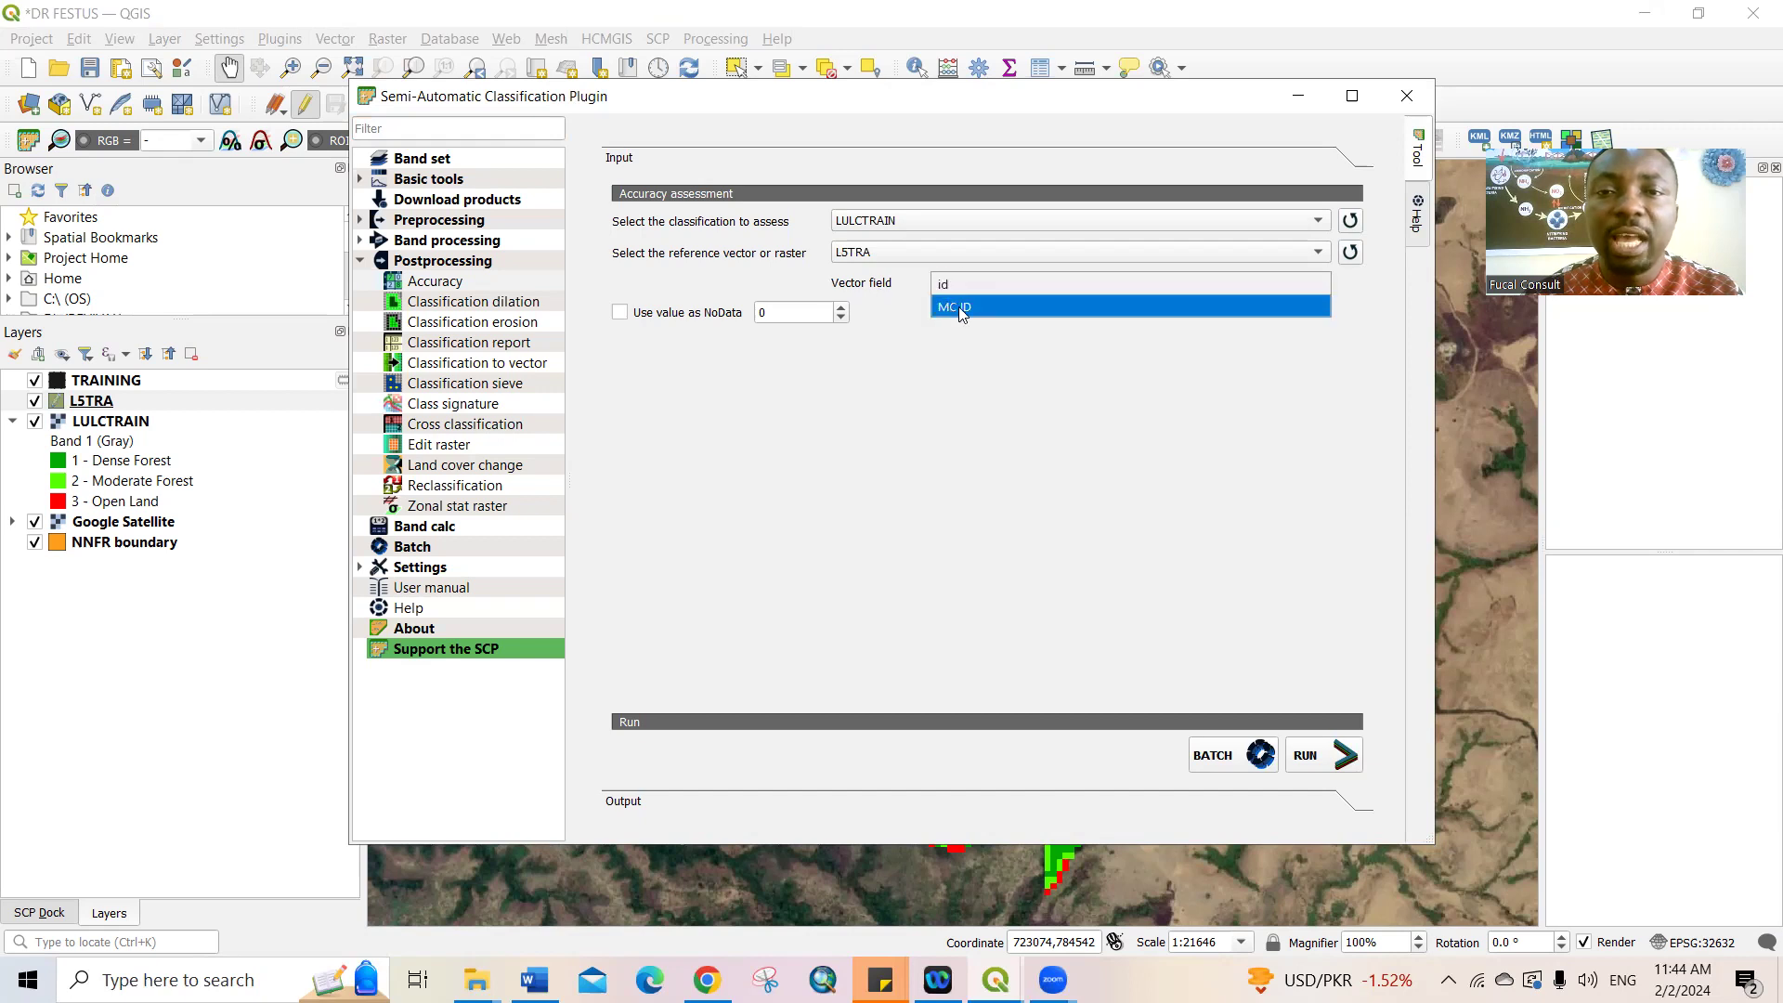
pyautogui.click(968, 307)
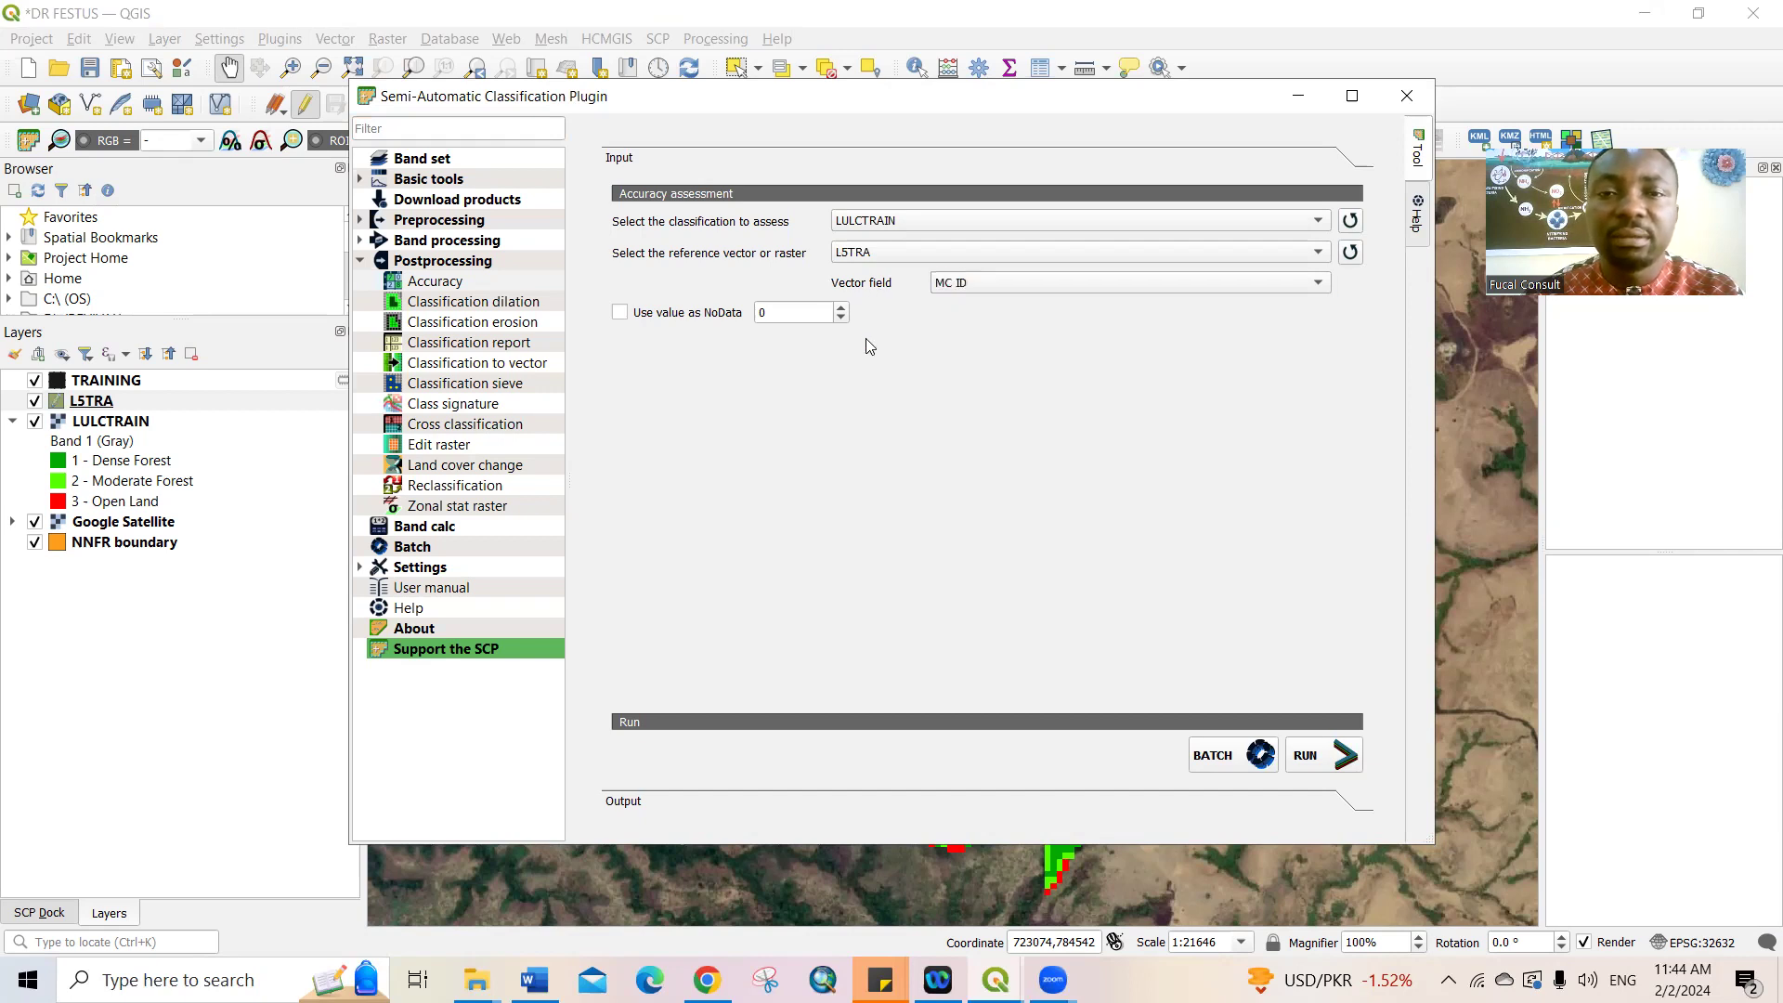
# Step: Run the accuracy assessment and save the error matrix raster as L5TRACCU in the ACCURACY folder
pyautogui.click(1308, 757)
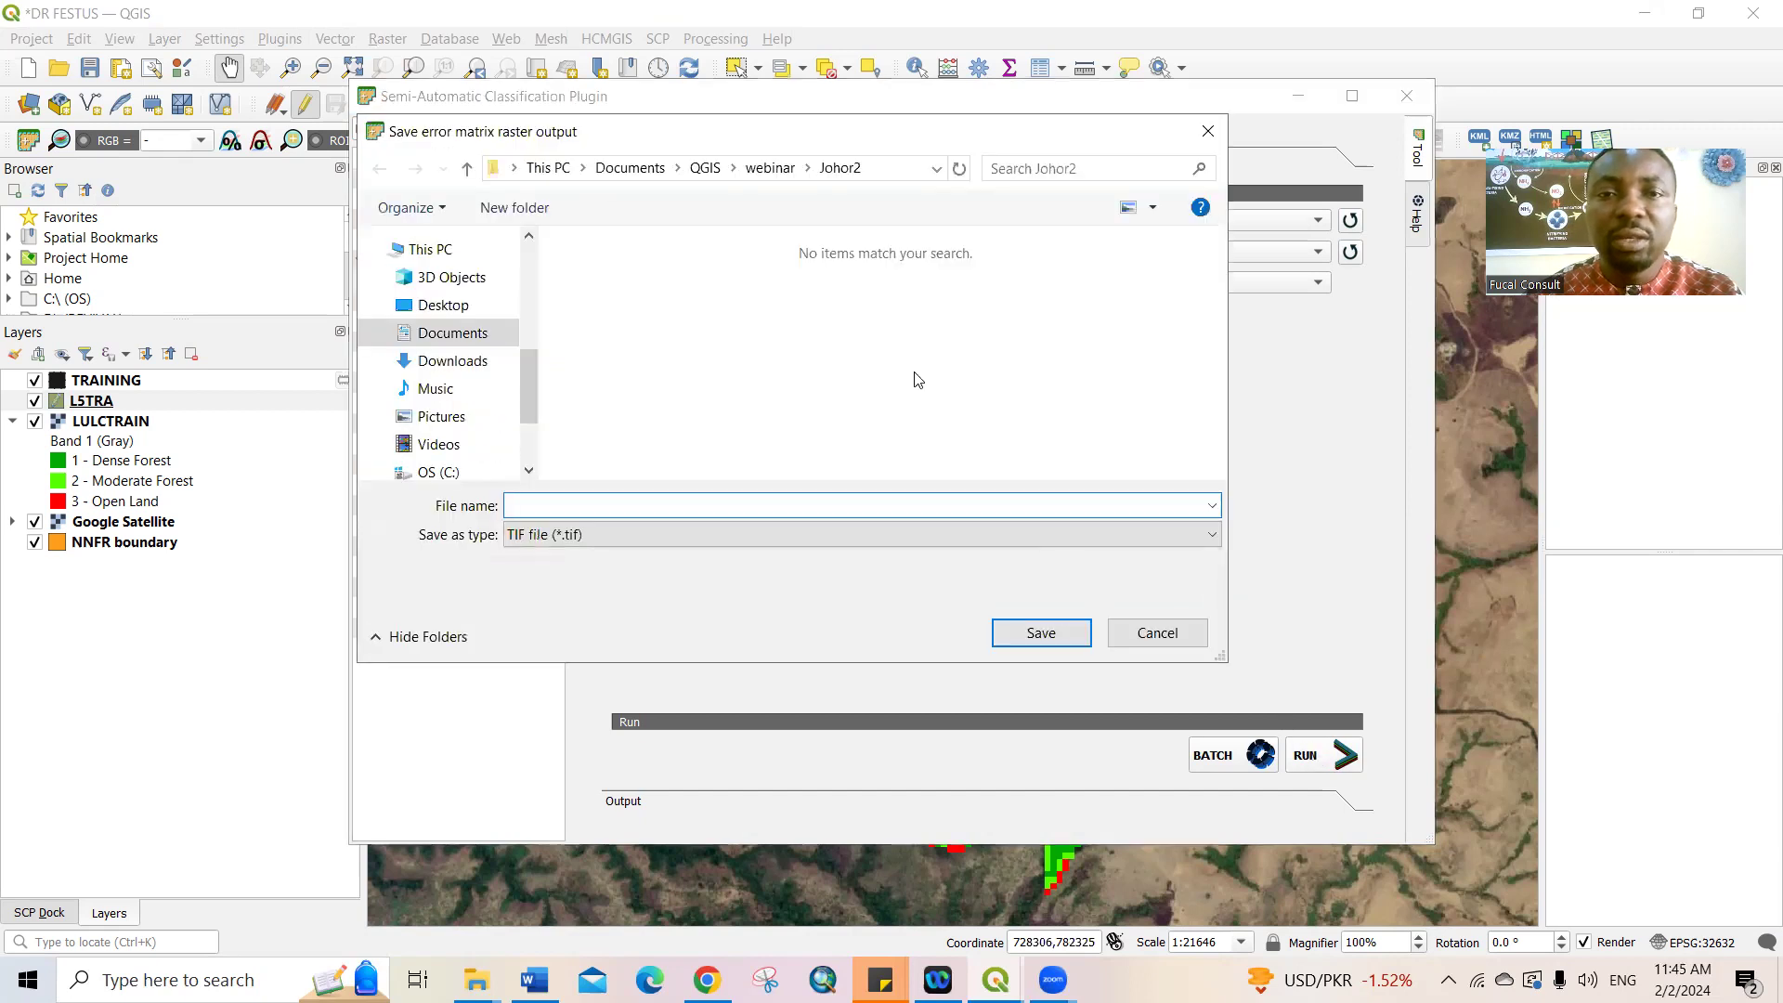
pyautogui.click(526, 323)
pyautogui.click(453, 267)
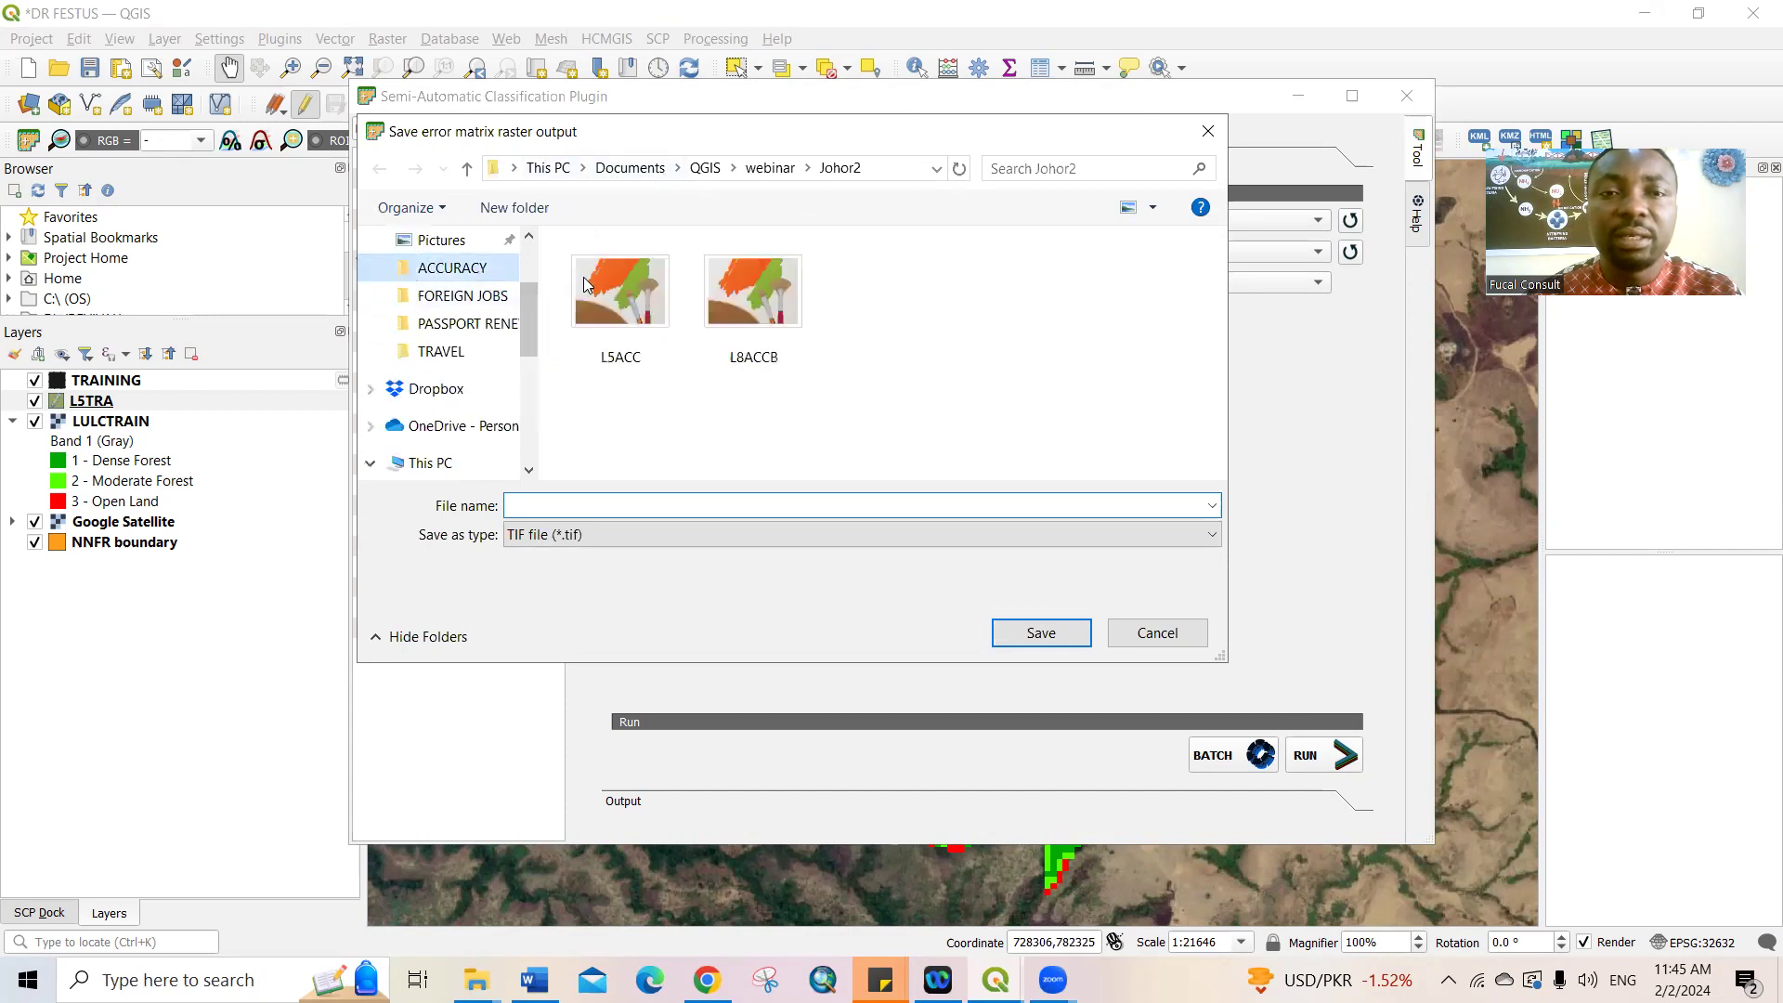
pyautogui.click(632, 506)
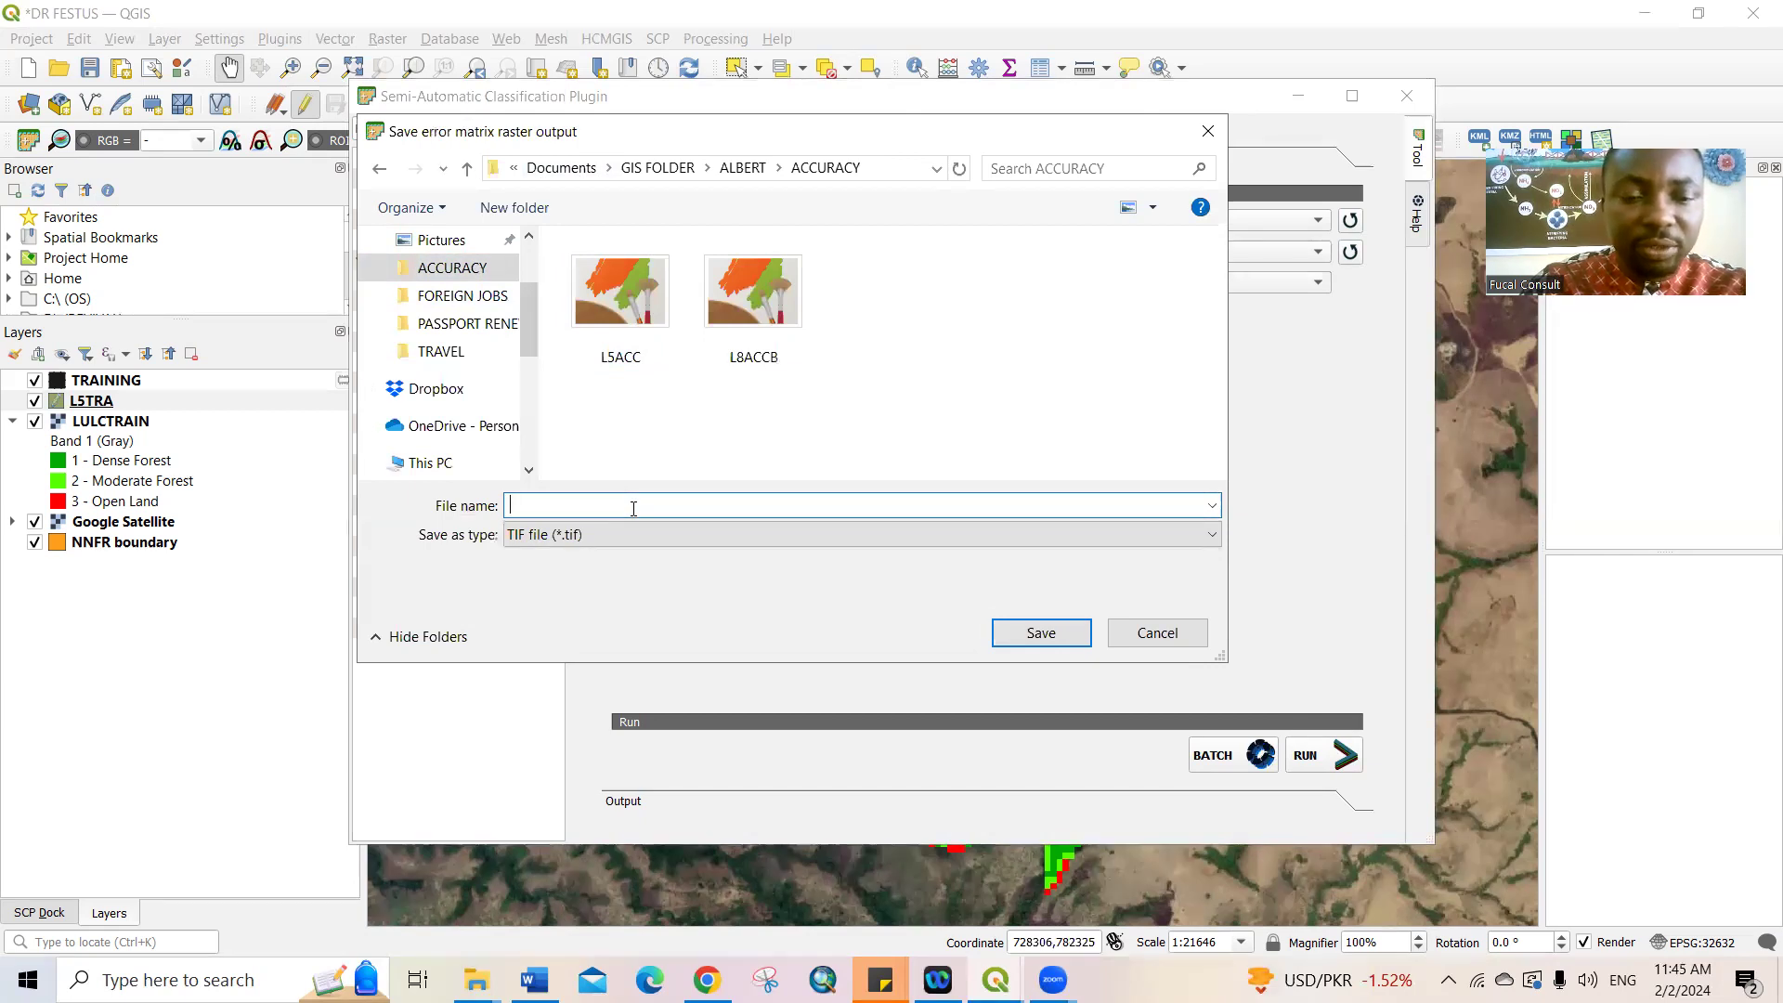
pyautogui.write('L5')
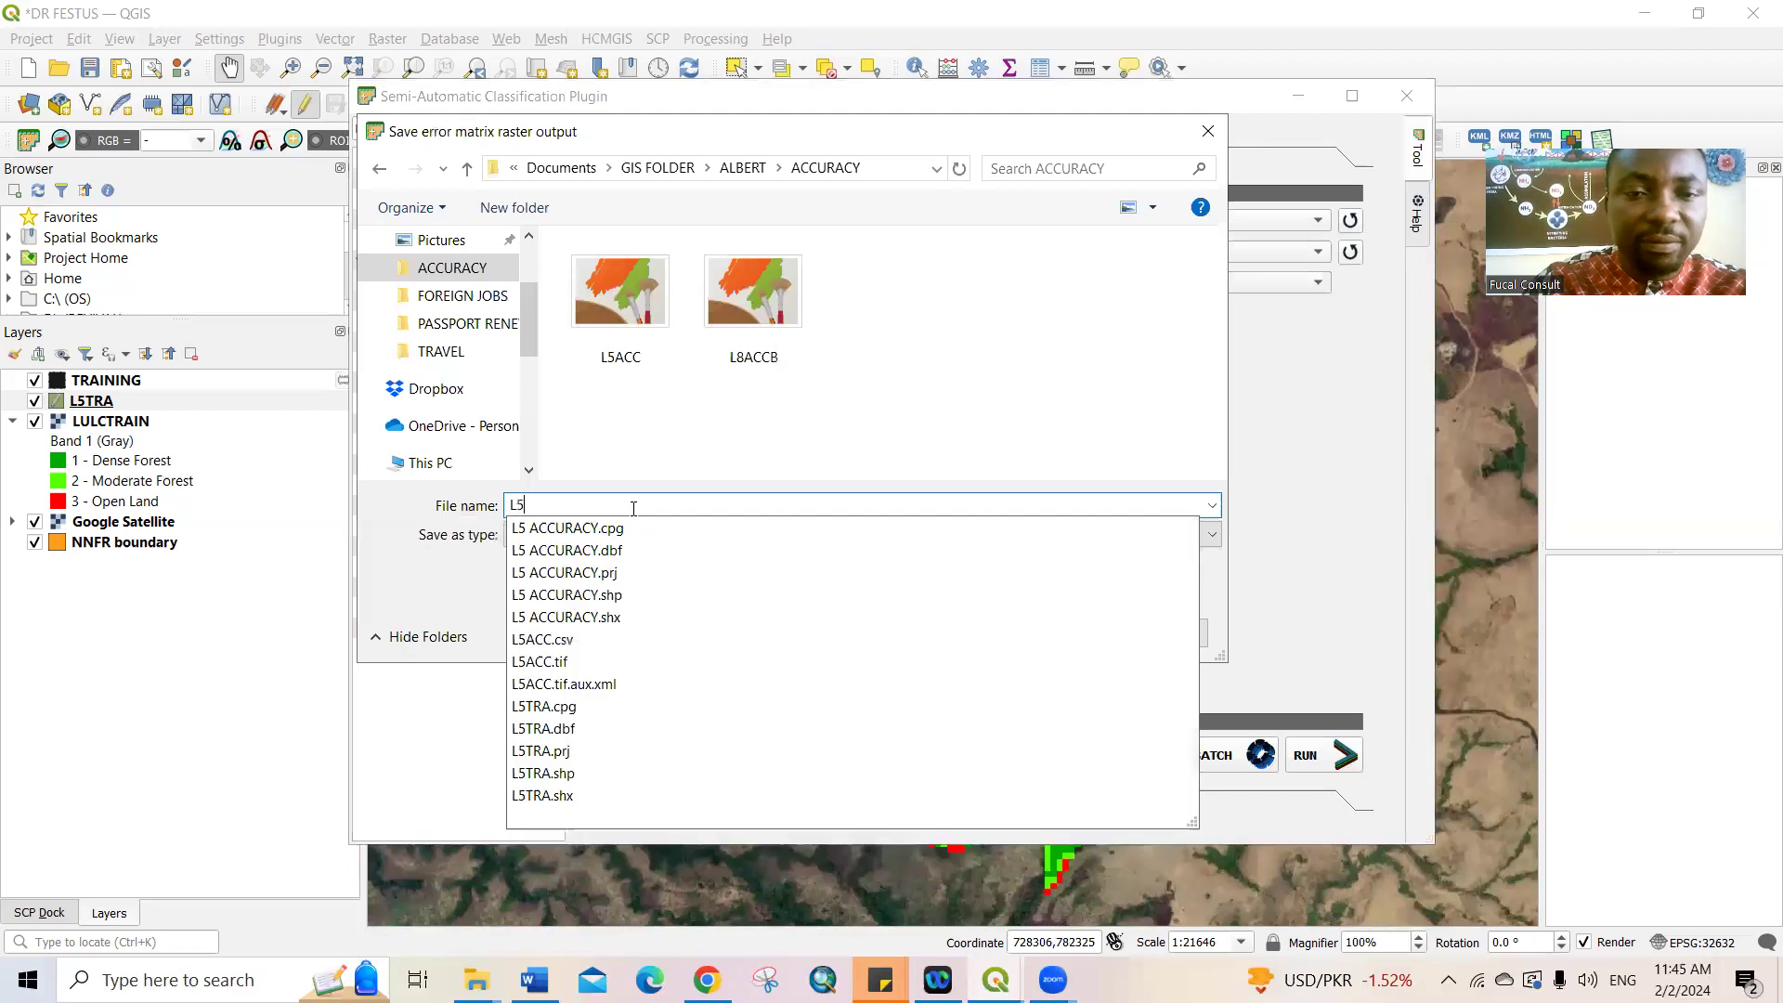
pyautogui.write('A')
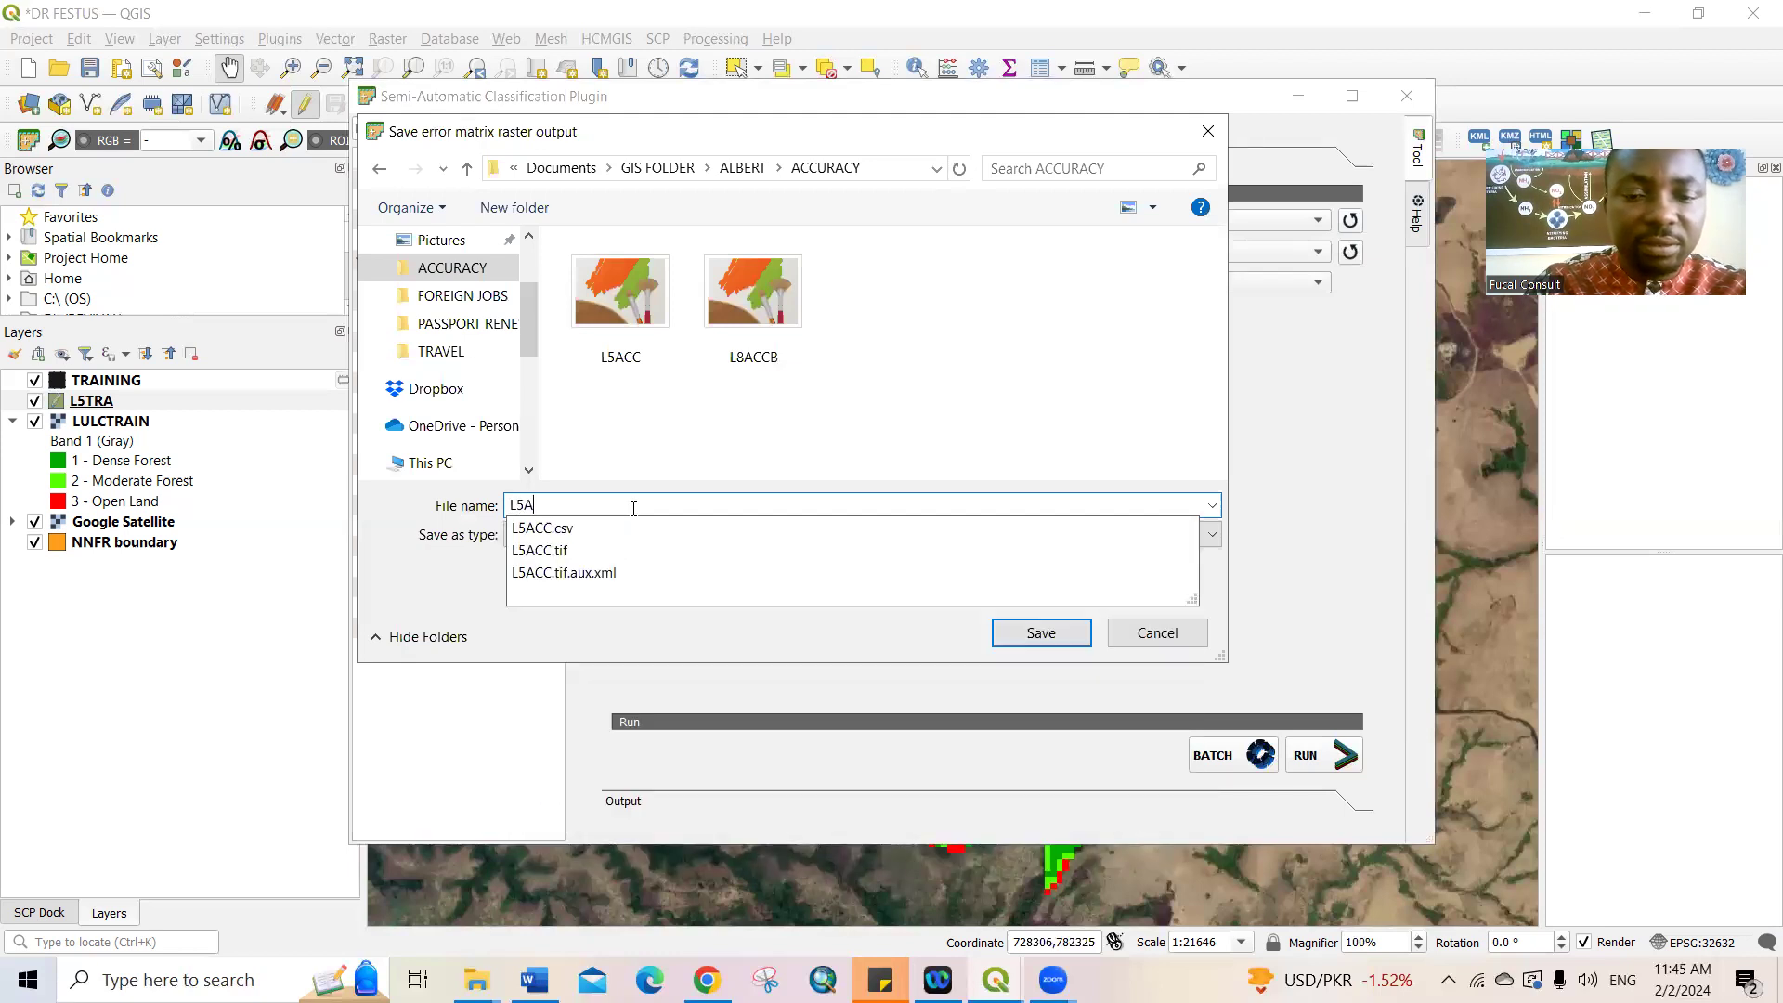
pyautogui.press('BackSpace')
pyautogui.write('TRACC')
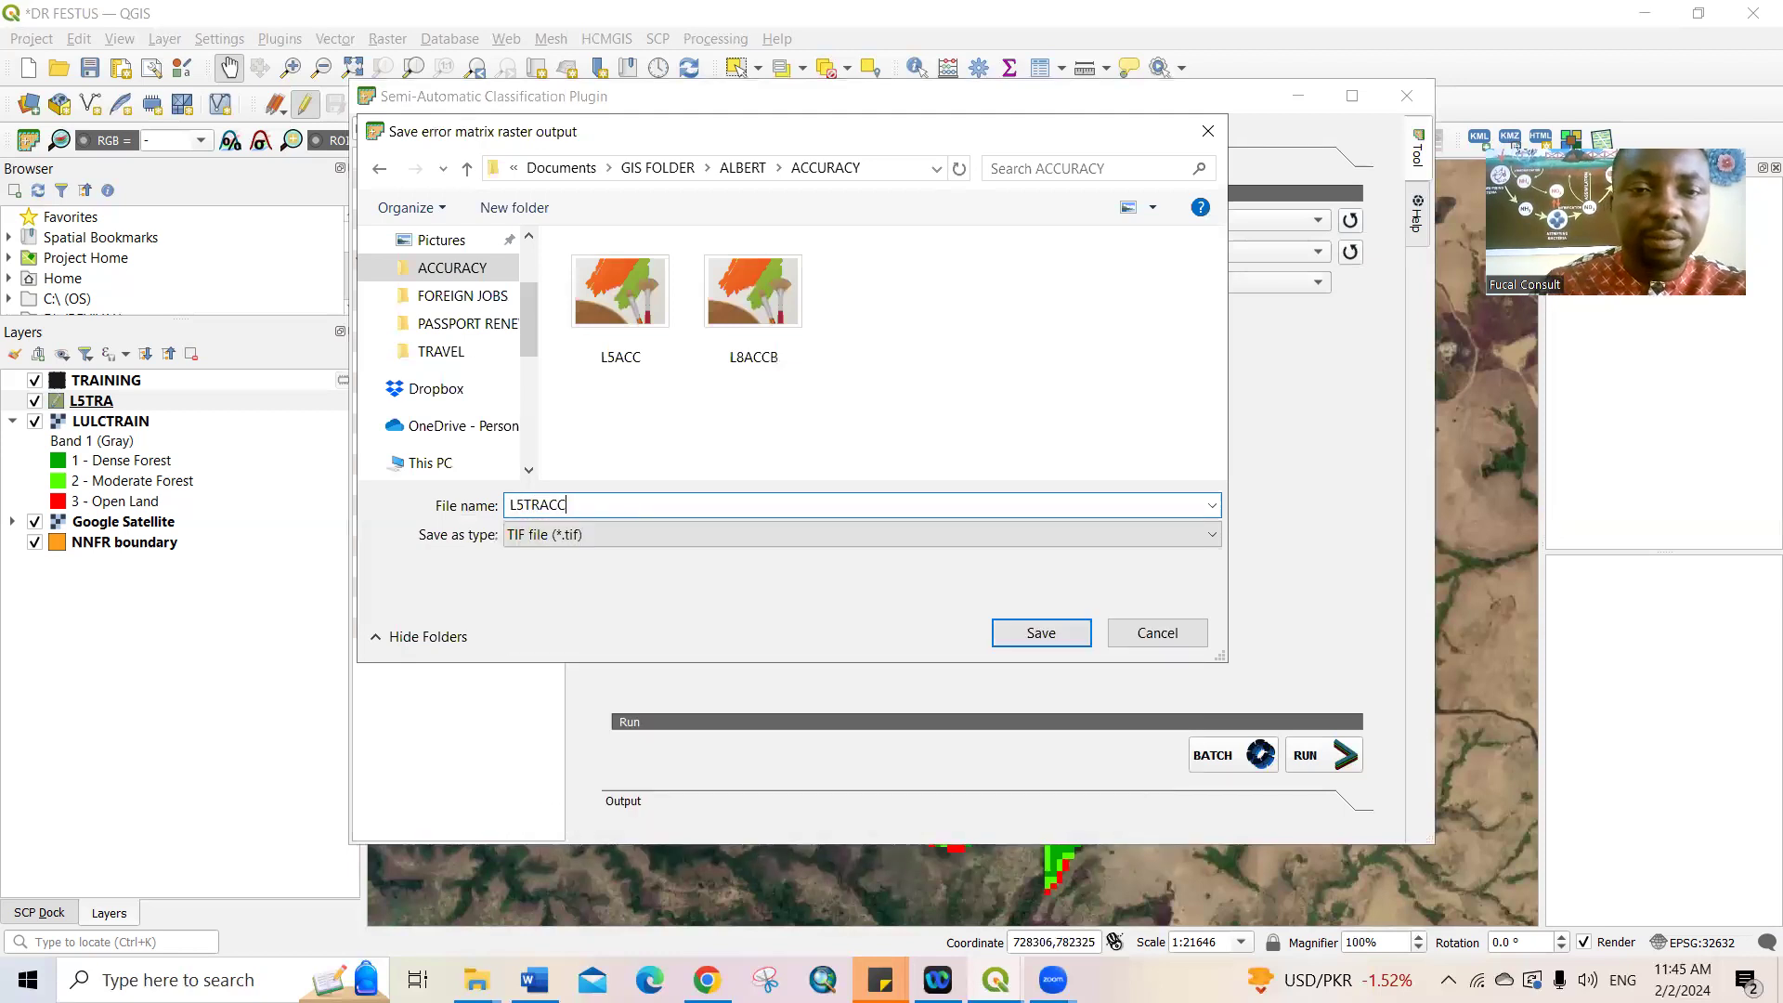
pyautogui.write('U')
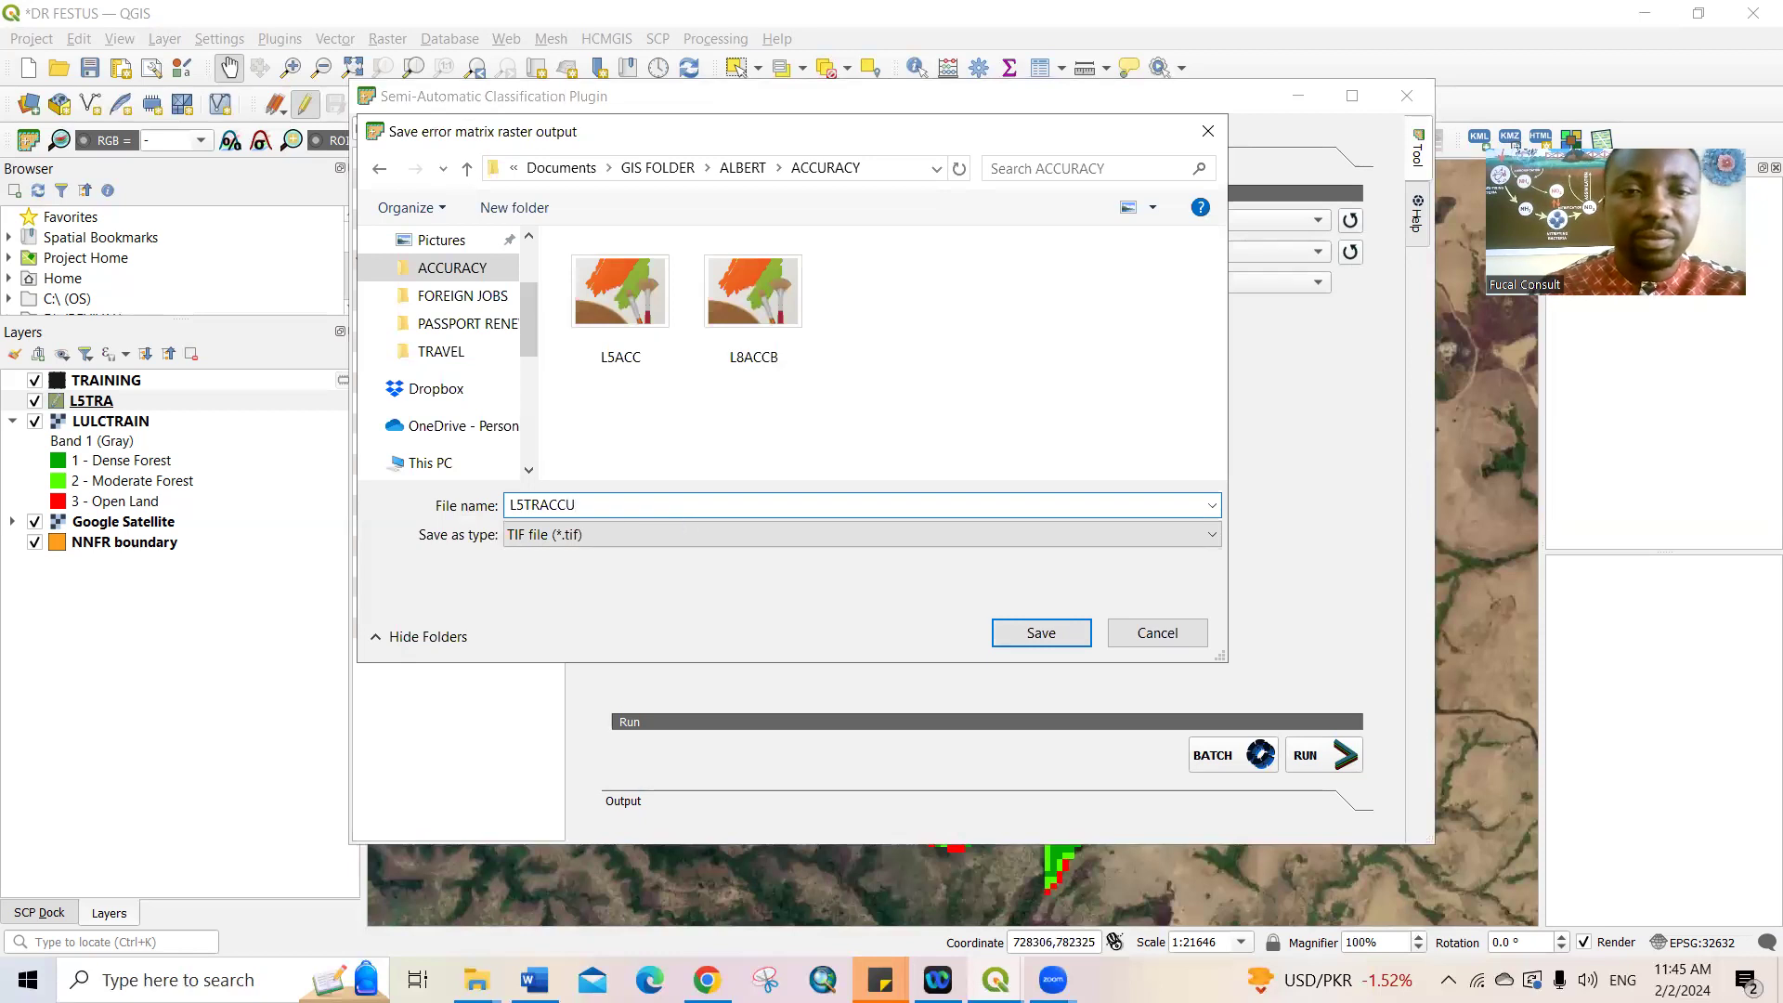
pyautogui.click(1031, 635)
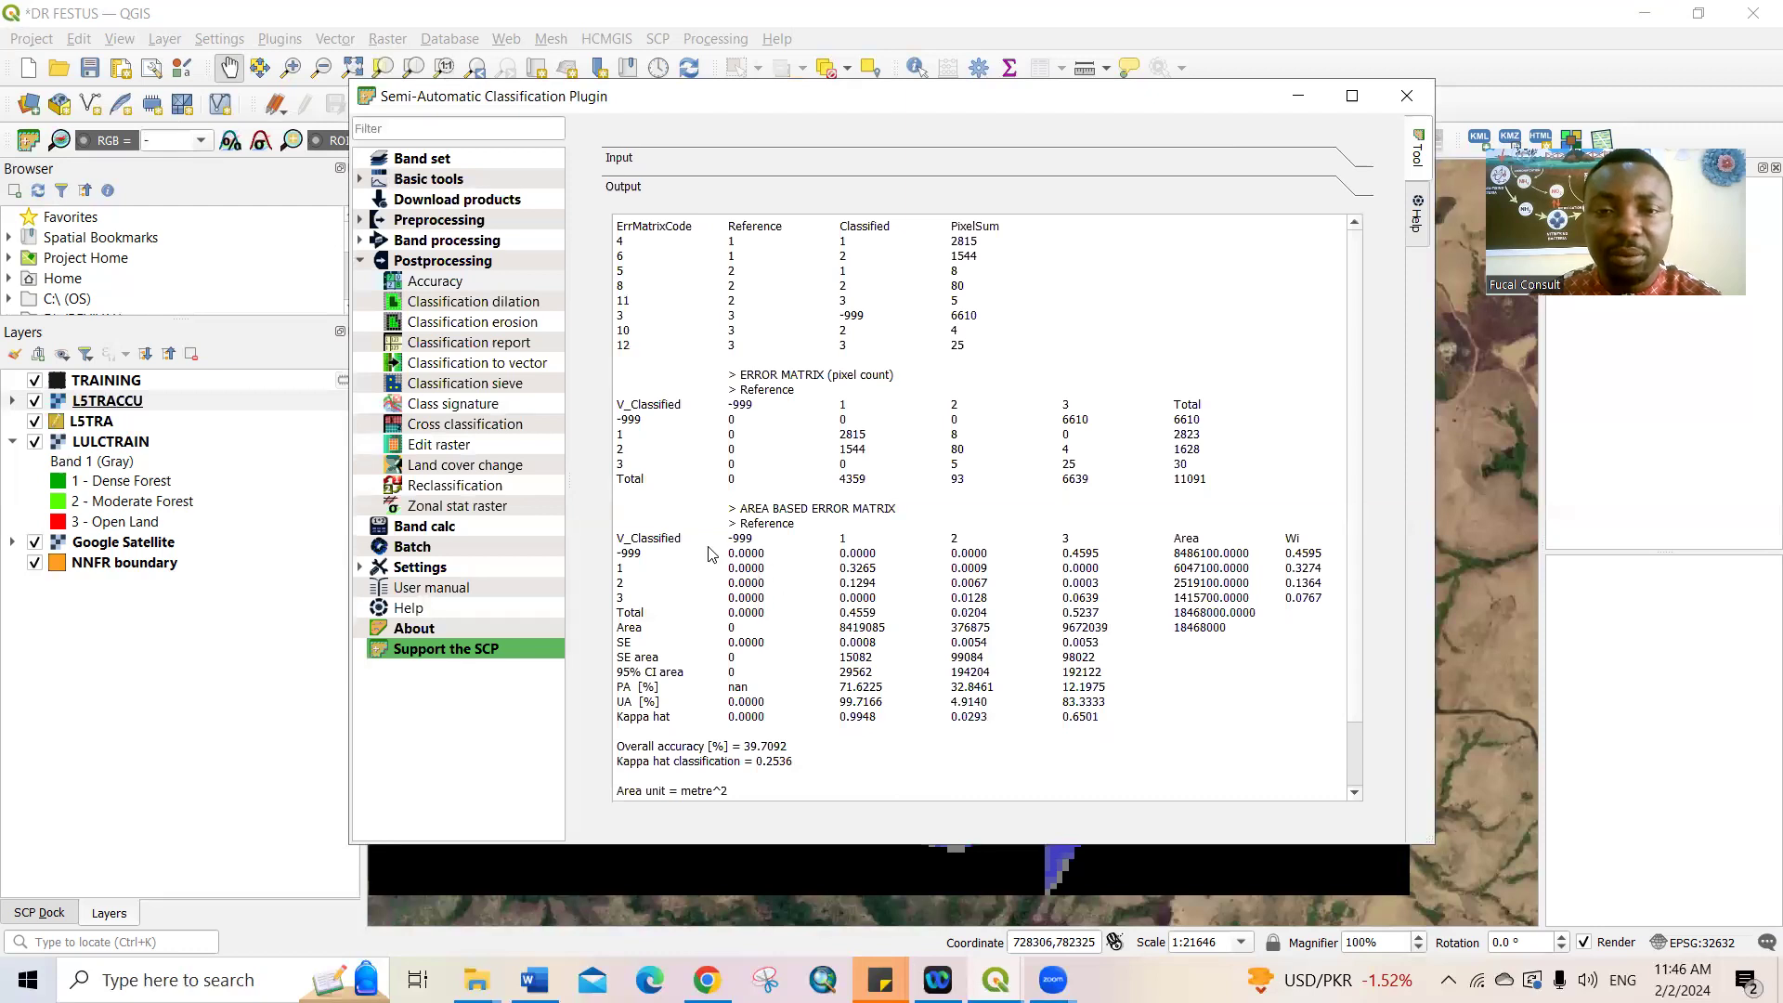
# Step: Copy the area based error matrix from the assessment output and examine the overall accuracy and kappa hat values
pyautogui.moveTo(619, 508); pyautogui.dragTo(1159, 724)
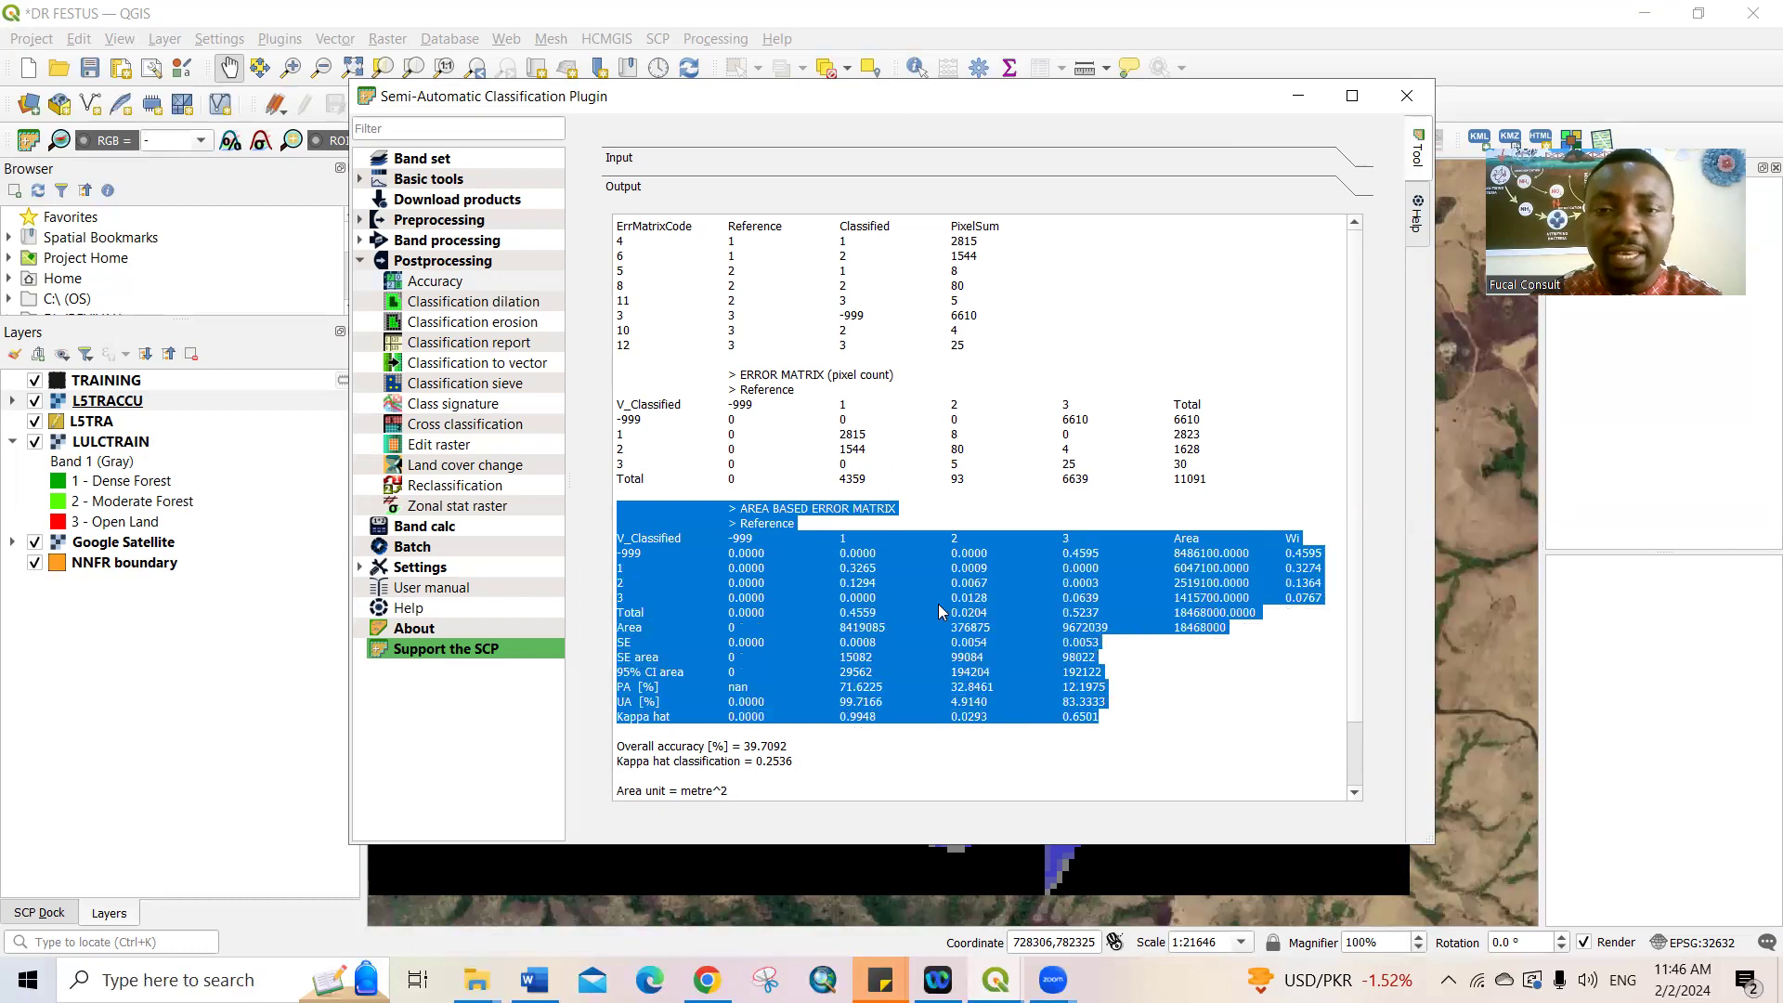
pyautogui.rightClick(925, 581)
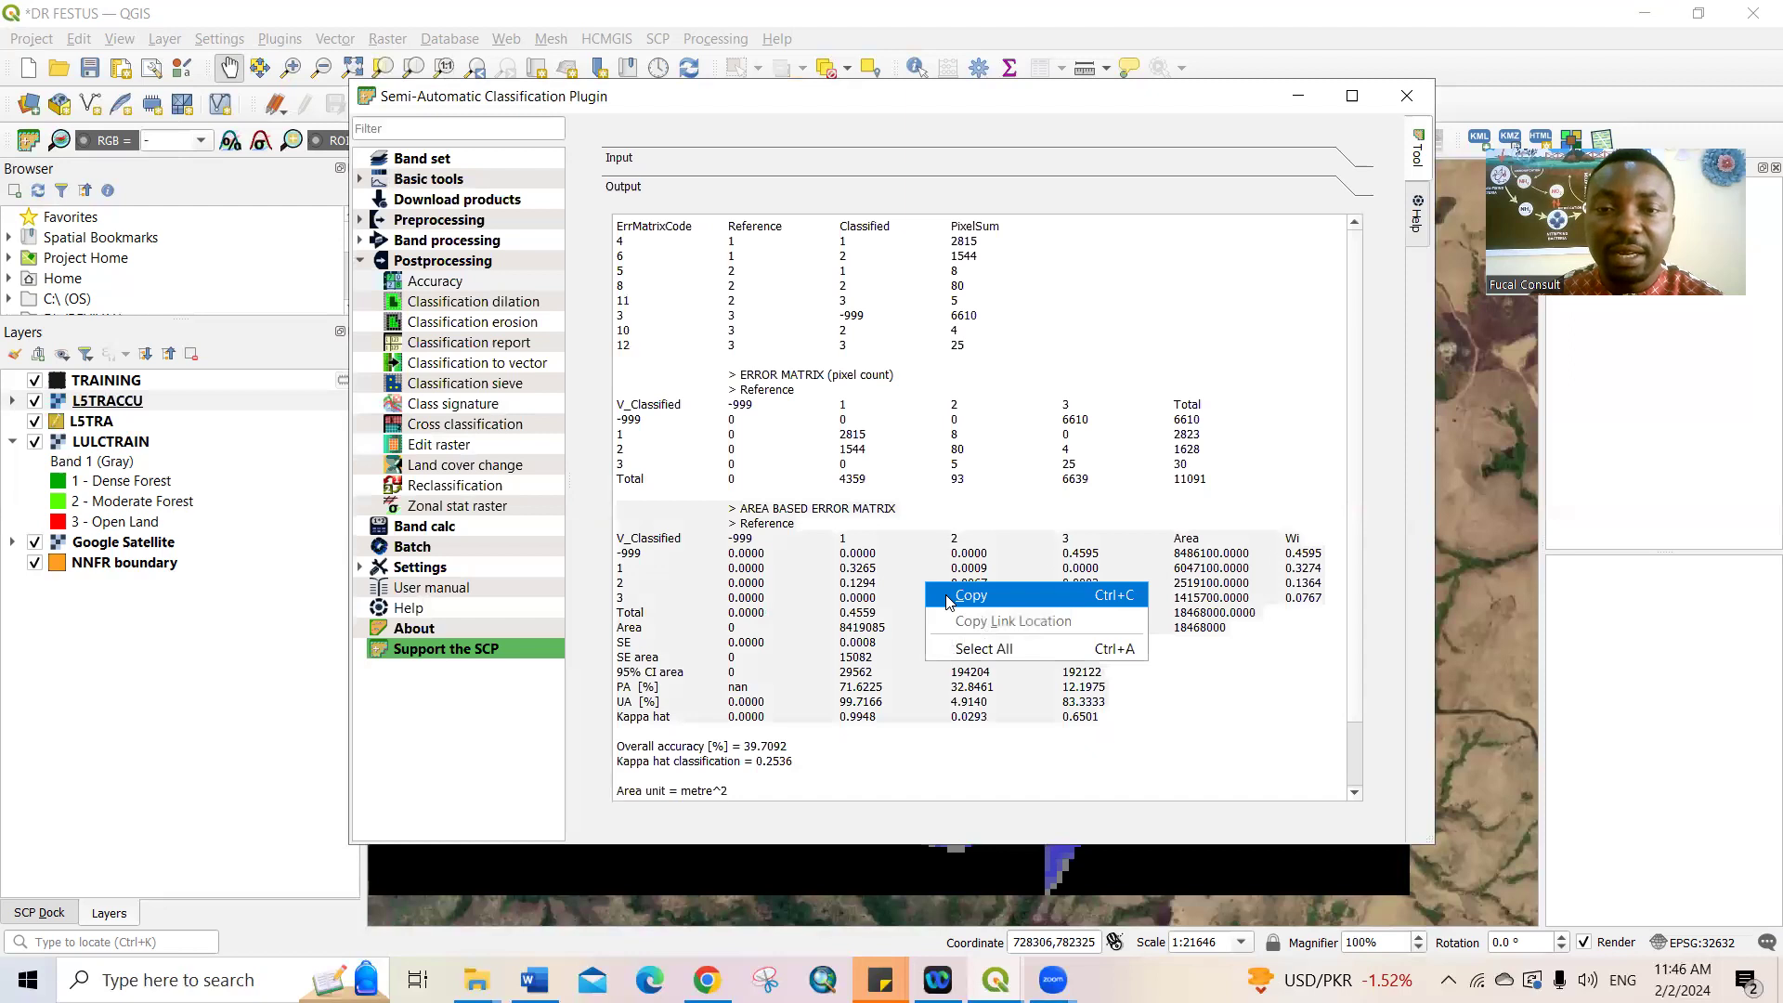
pyautogui.click(948, 597)
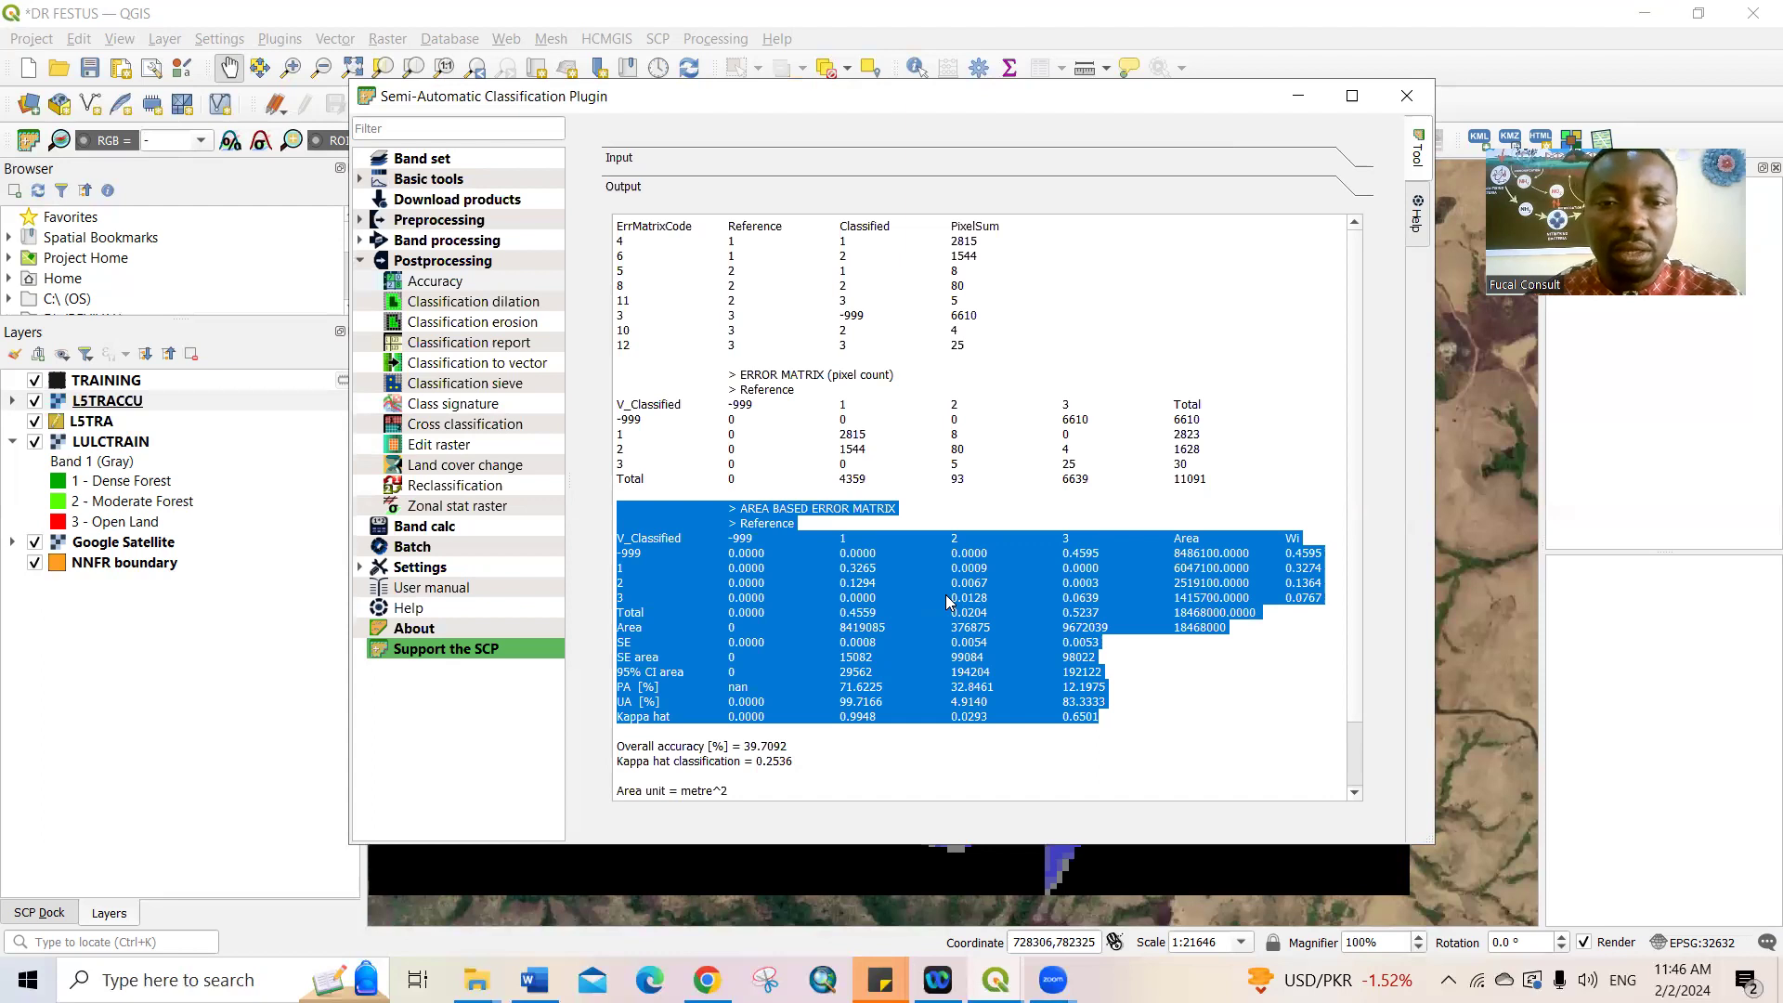
pyautogui.click(764, 576)
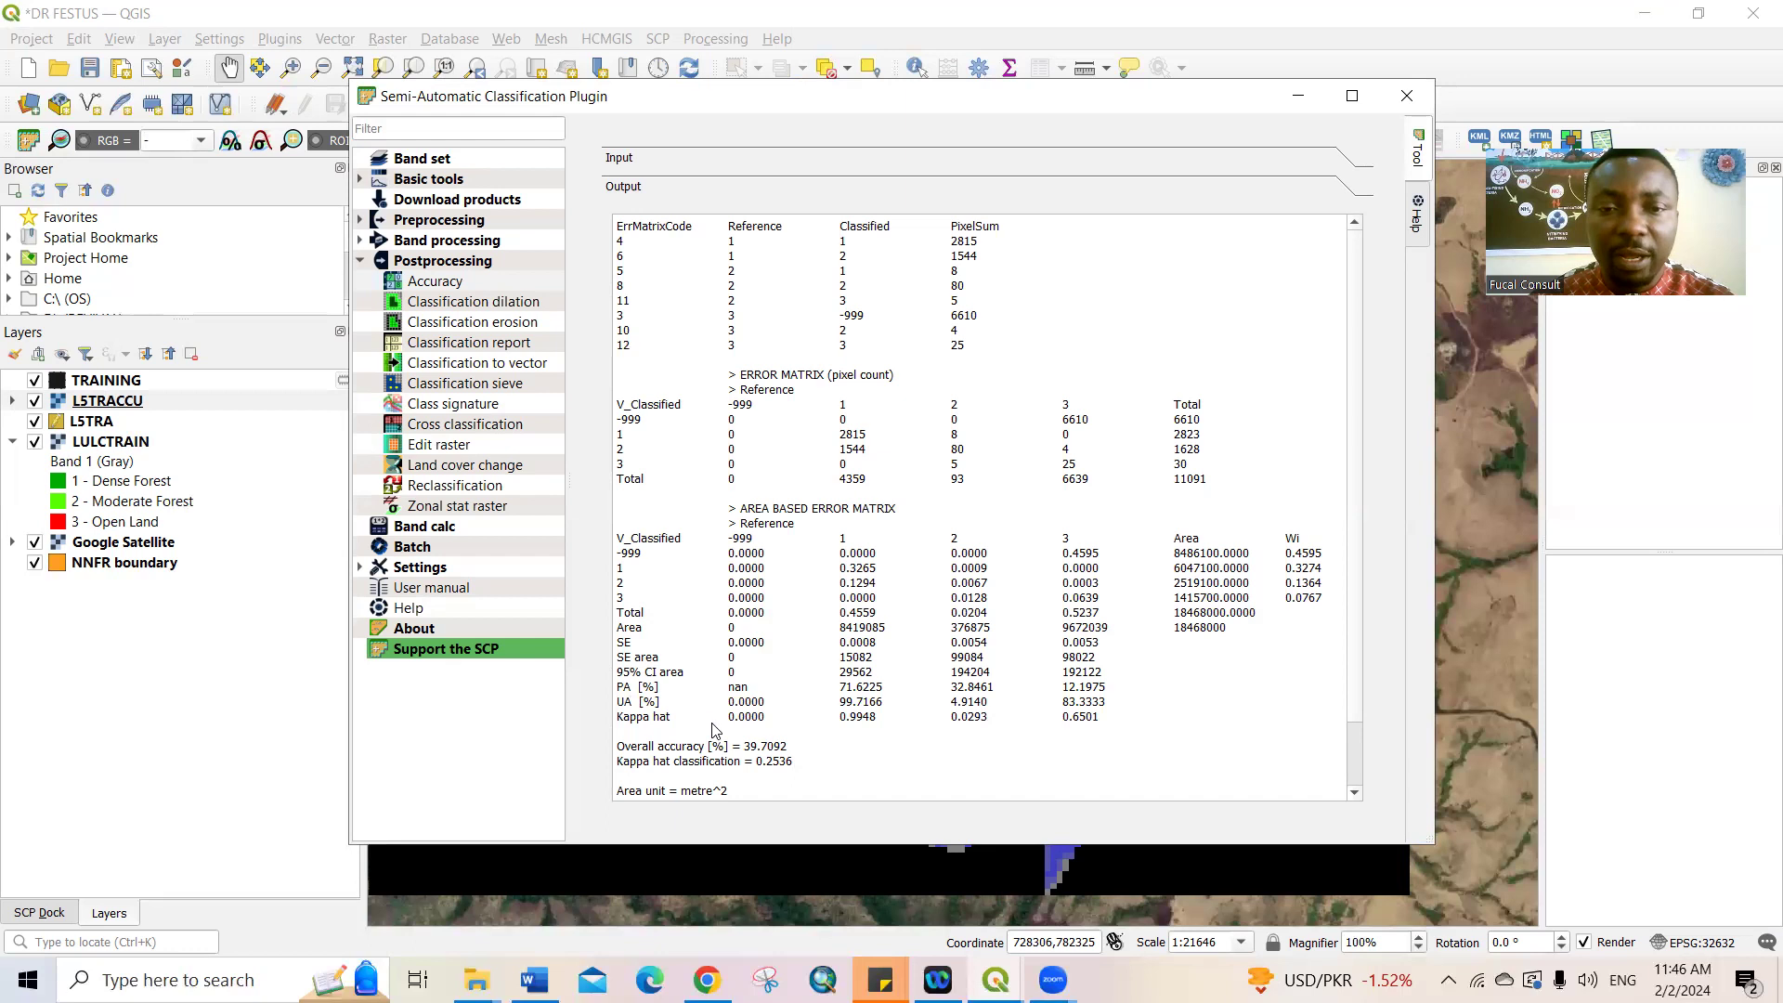
pyautogui.scroll(-2, 740, 757)
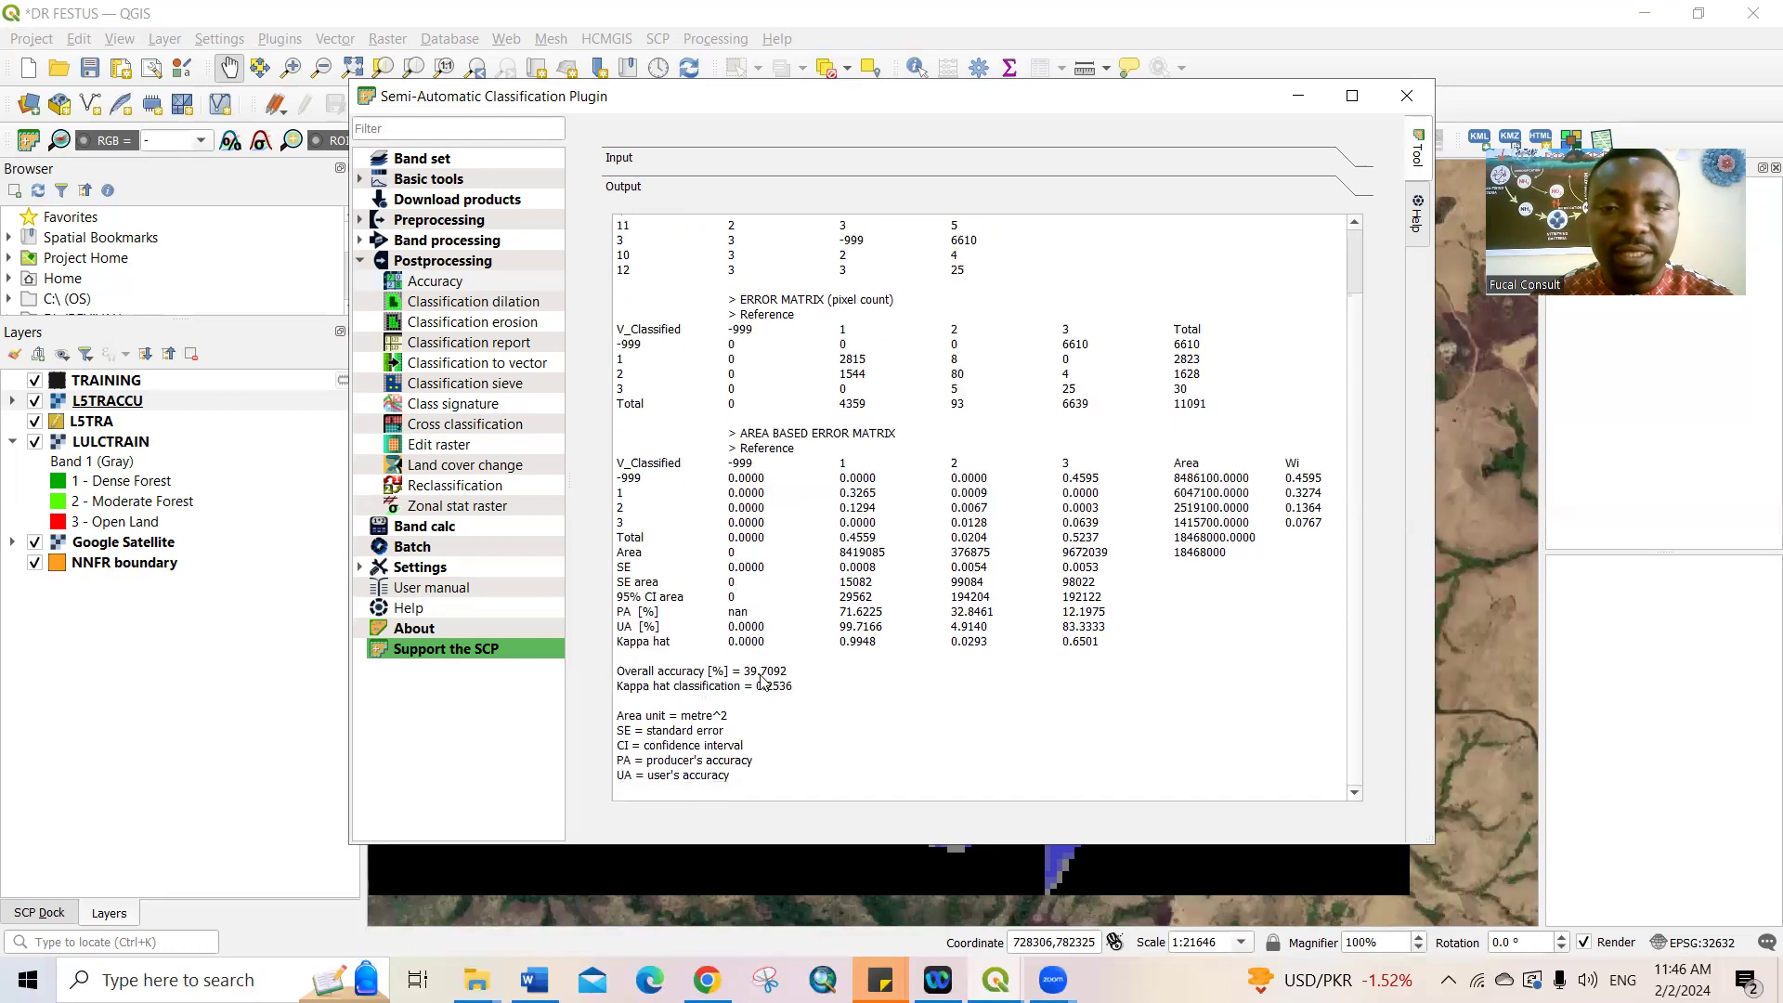